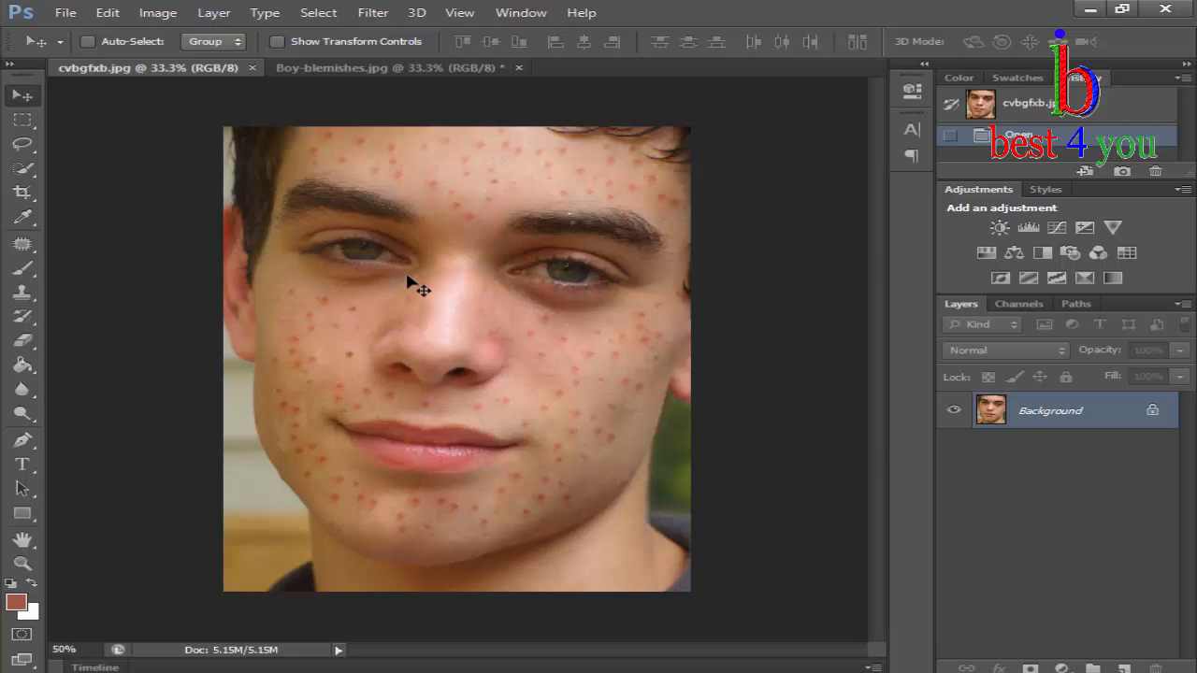
scroll(407, 279, "up", 2)
scroll(407, 279, "up", 8)
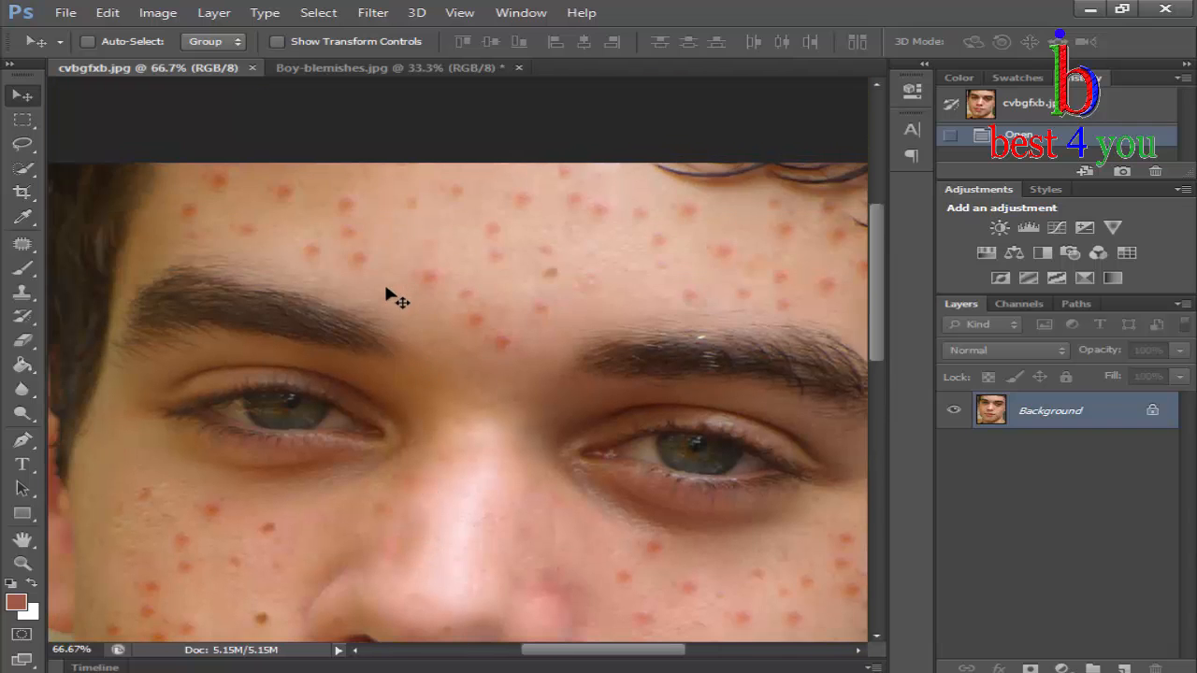
scroll(387, 292, "left", 4)
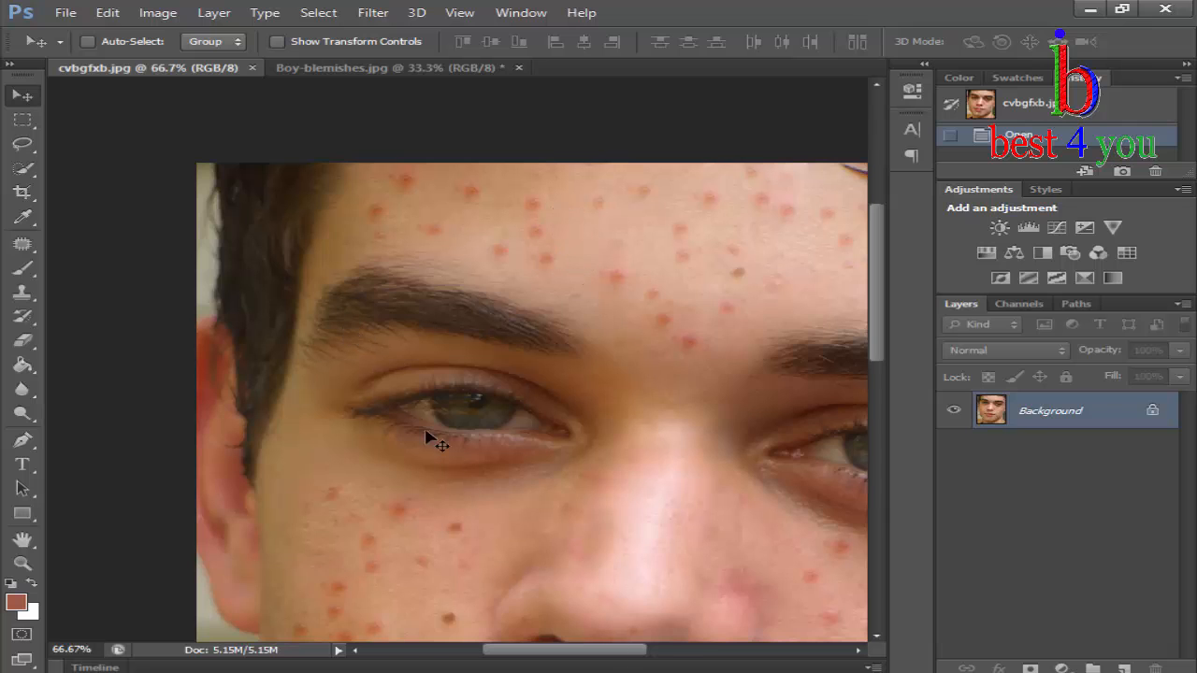
Switch to the browser, view the Best 4 You channel page and the Adobe Photoshop 7.0 installation video page, and return to Photoshop
key("alt+Tab")
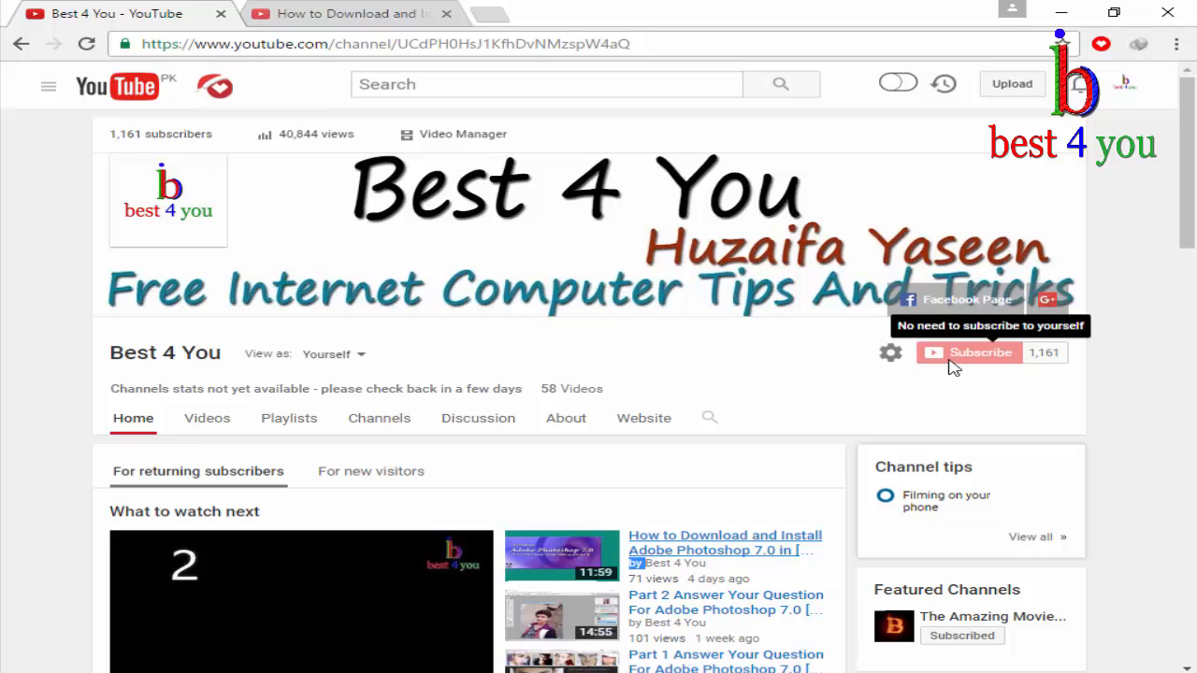
left_click(323, 13)
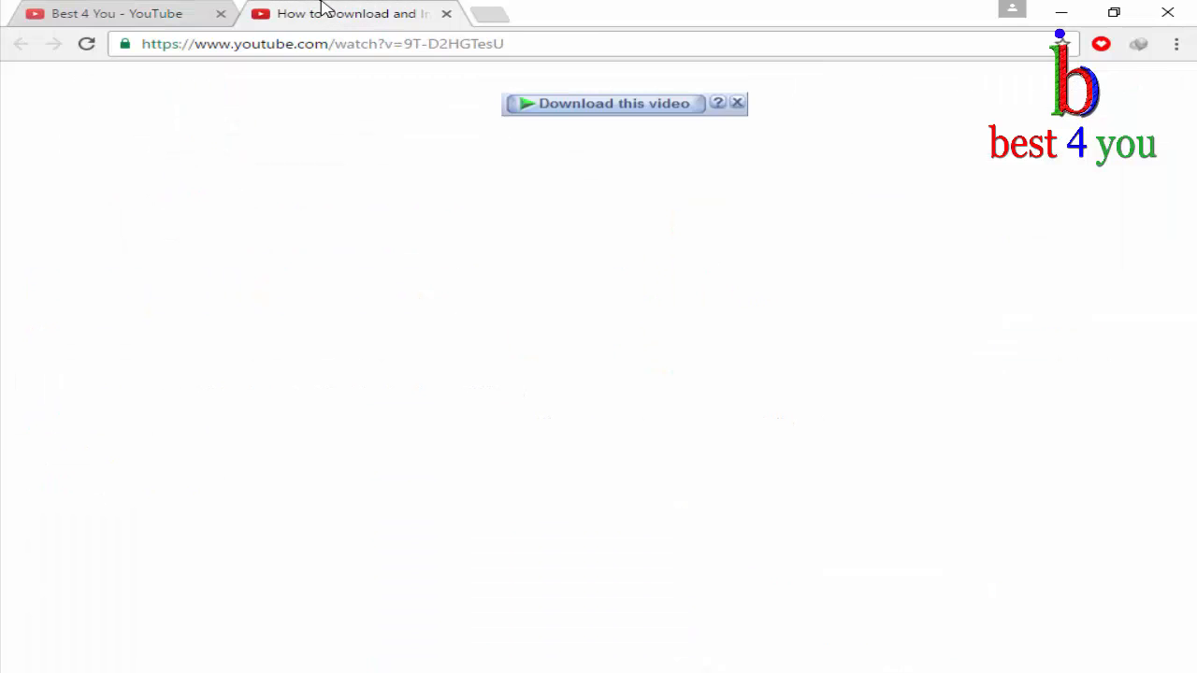
scroll(484, 564, "down", 2)
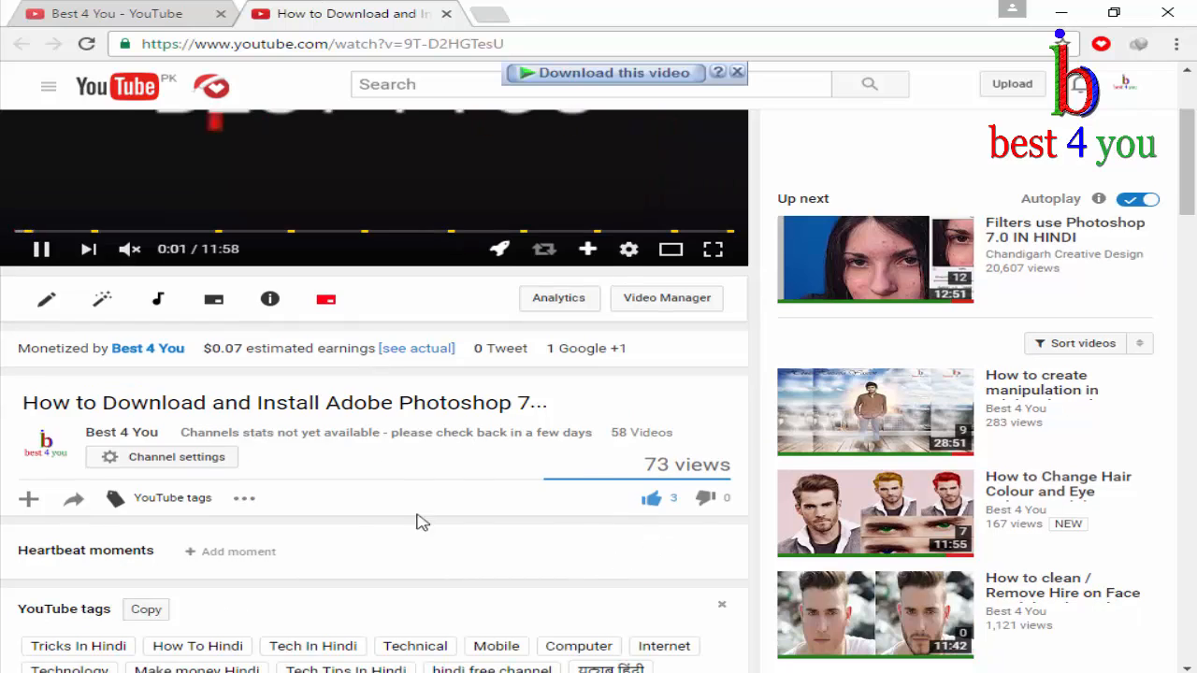
left_click(140, 12)
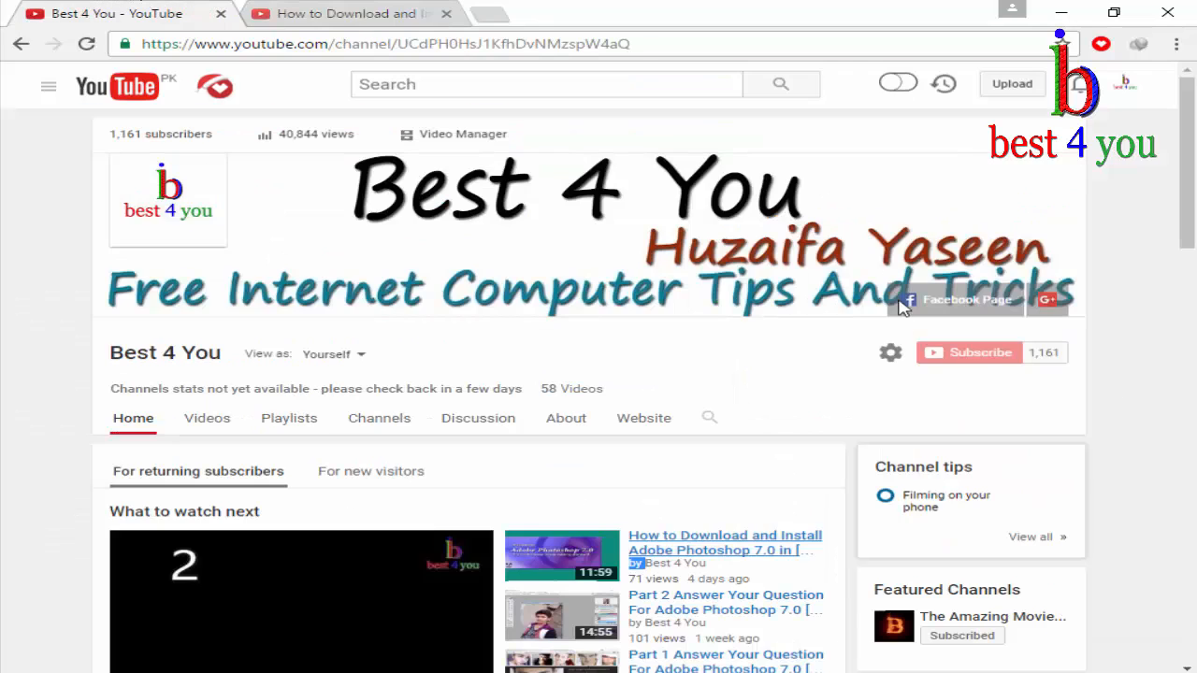
left_click(322, 12)
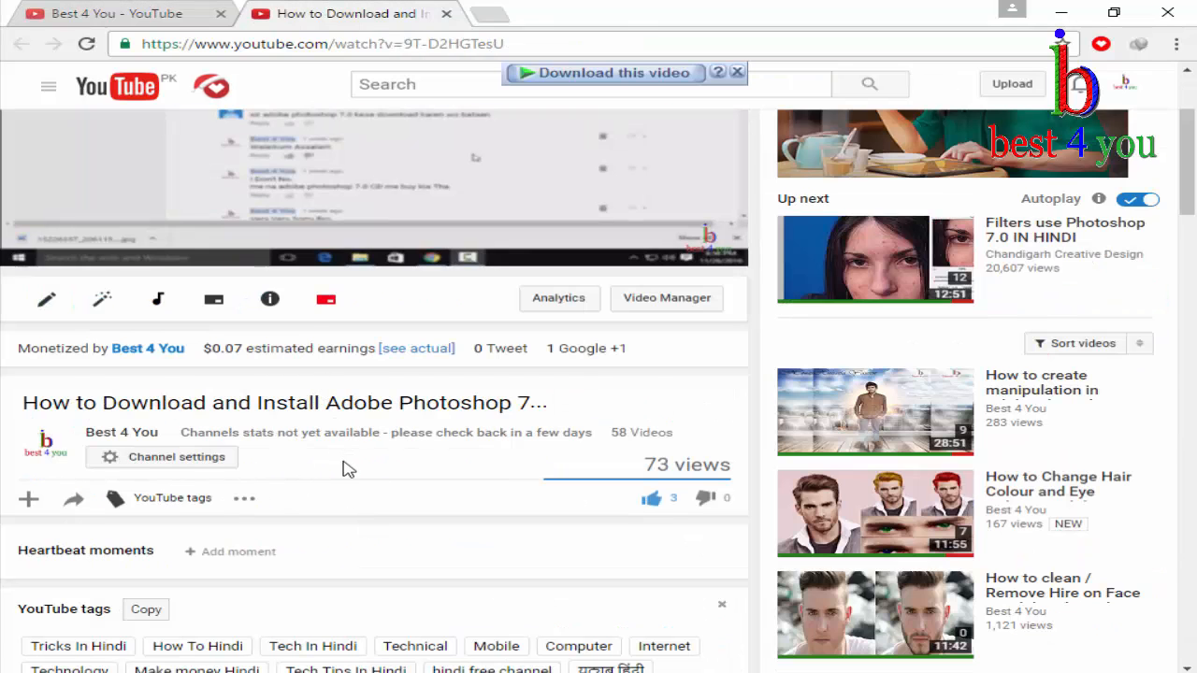
left_click(57, 9)
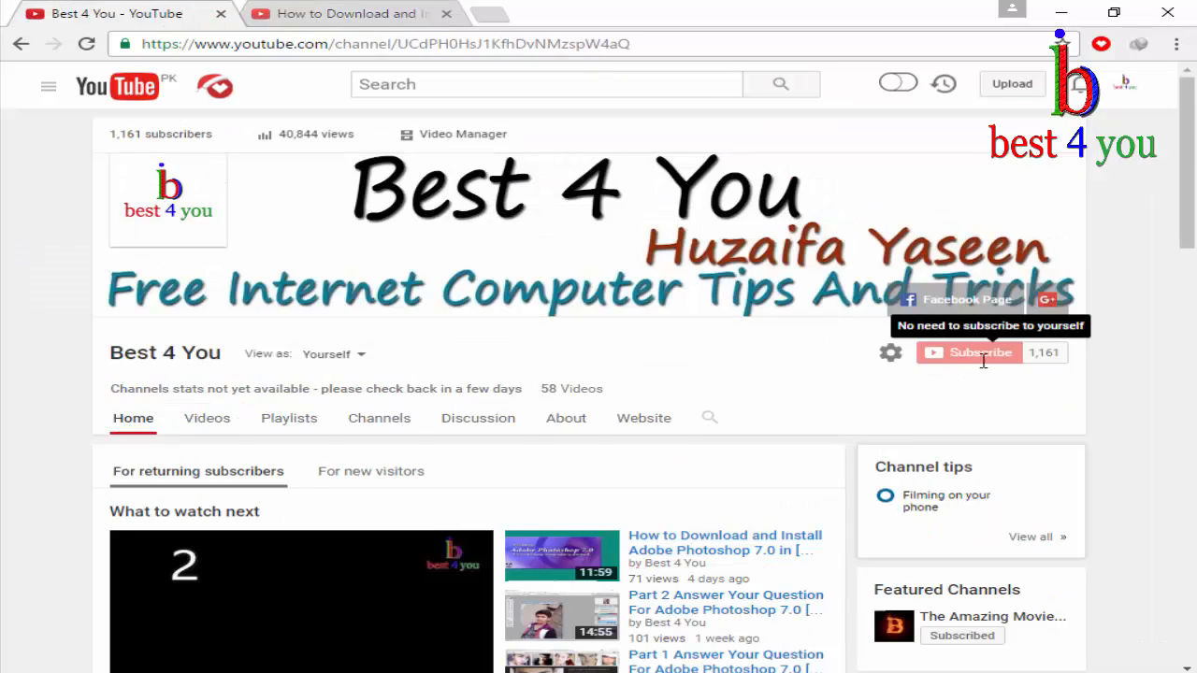
left_click(1061, 12)
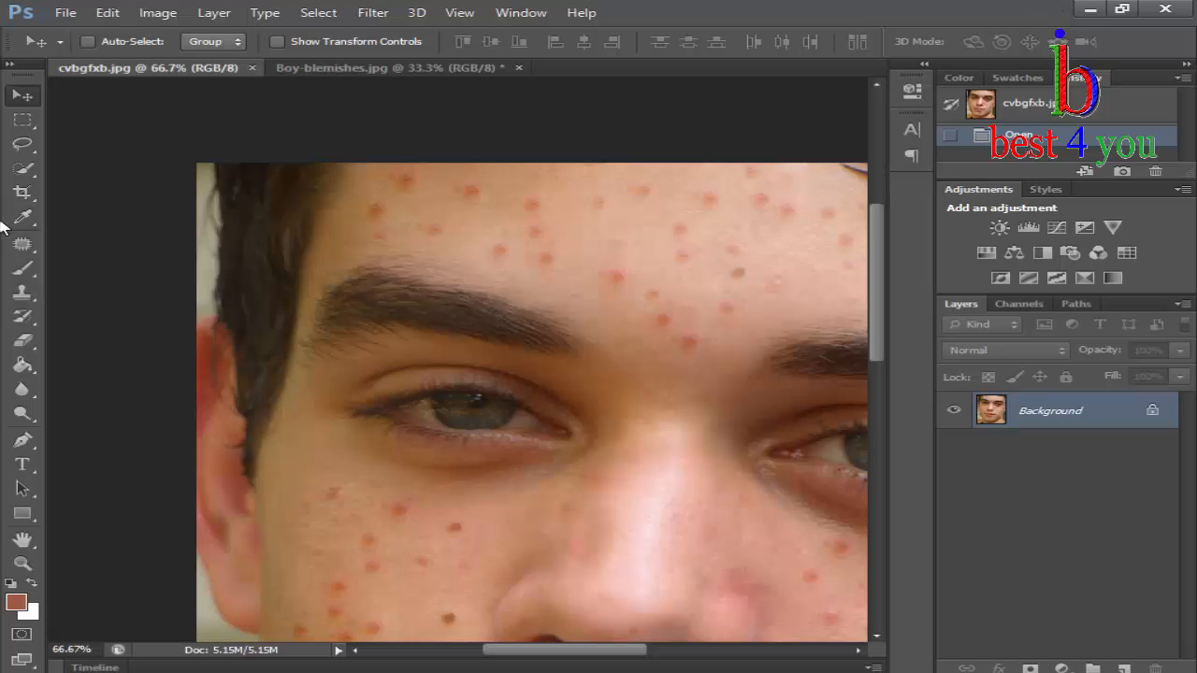
Remove the blemishes on the forehead above the image-left eyebrow with the Spot Healing Brush
left_click_drag(23, 243, 106, 248)
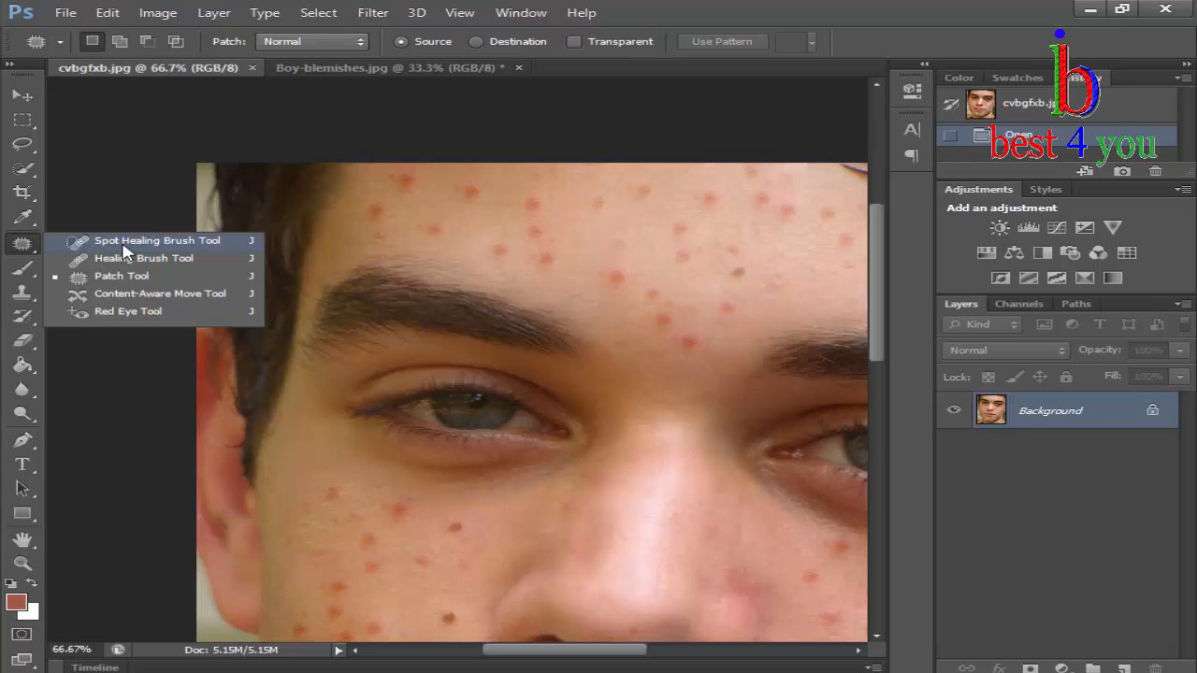
left_click(96, 243)
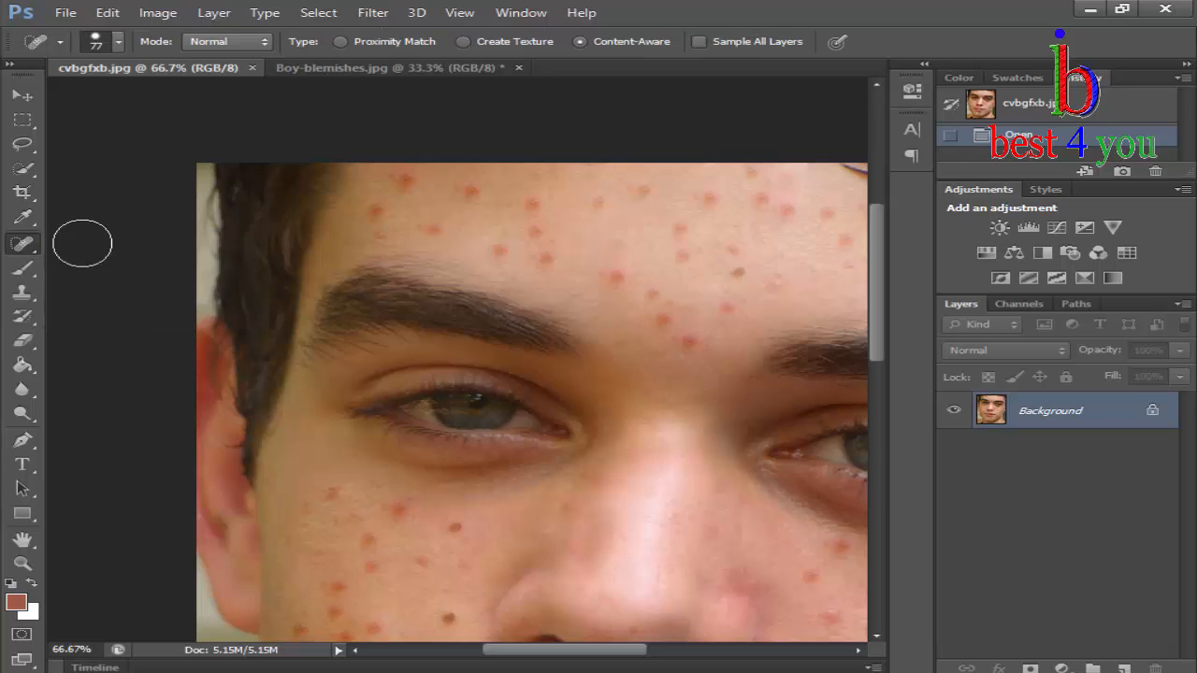
right_click(22, 244)
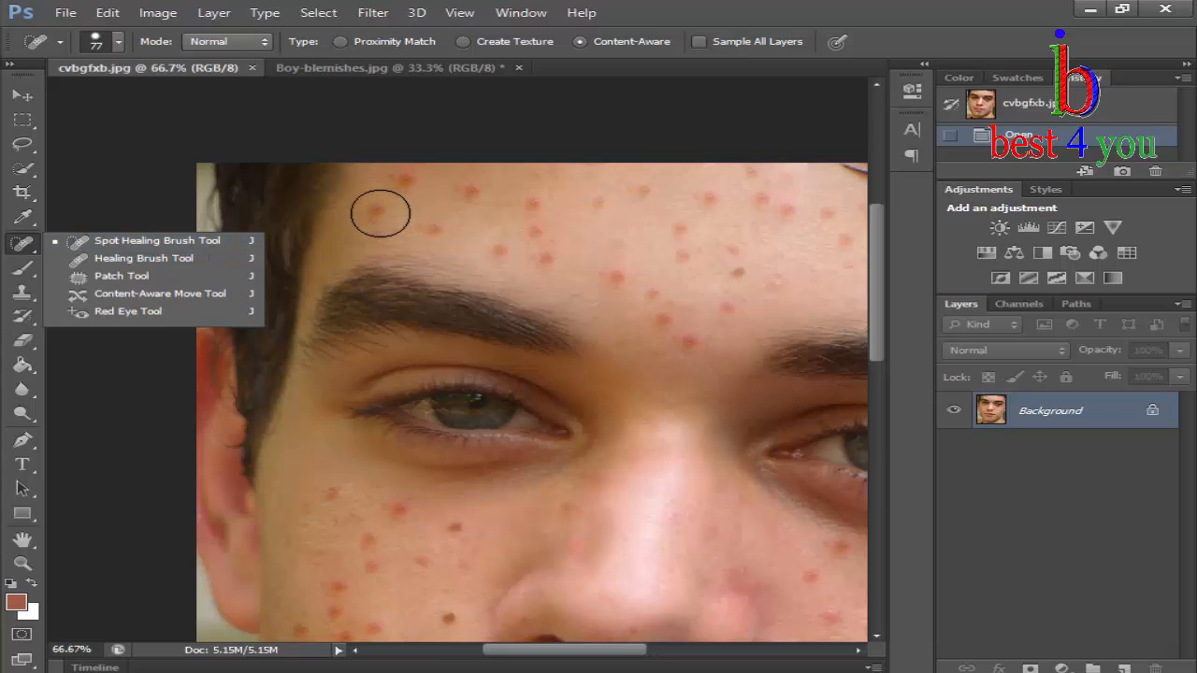
left_click(377, 221)
left_click(379, 213)
left_click(402, 184)
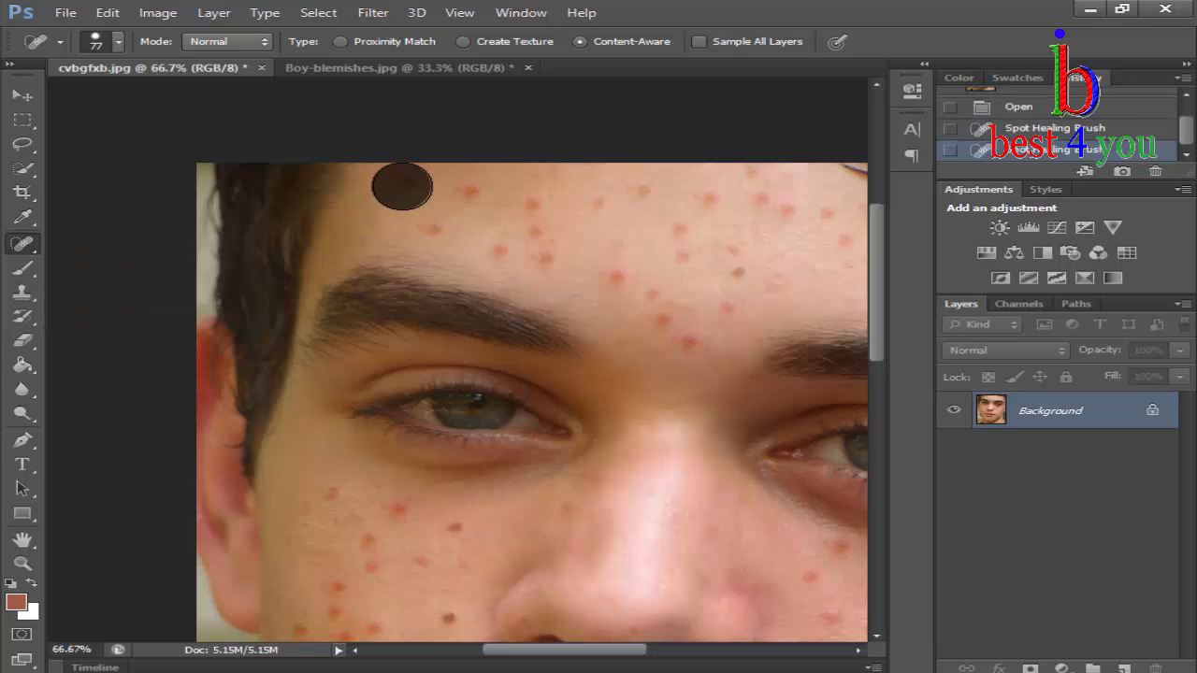
left_click(428, 230)
left_click(459, 195)
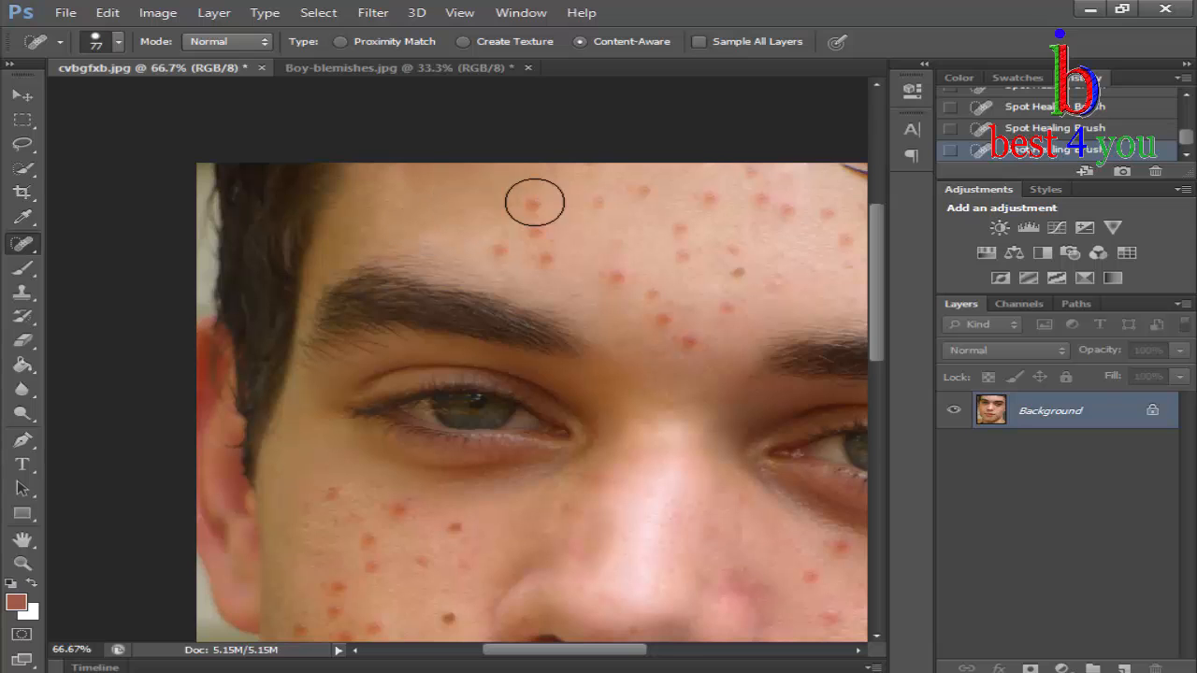
left_click(534, 196)
left_click(542, 236)
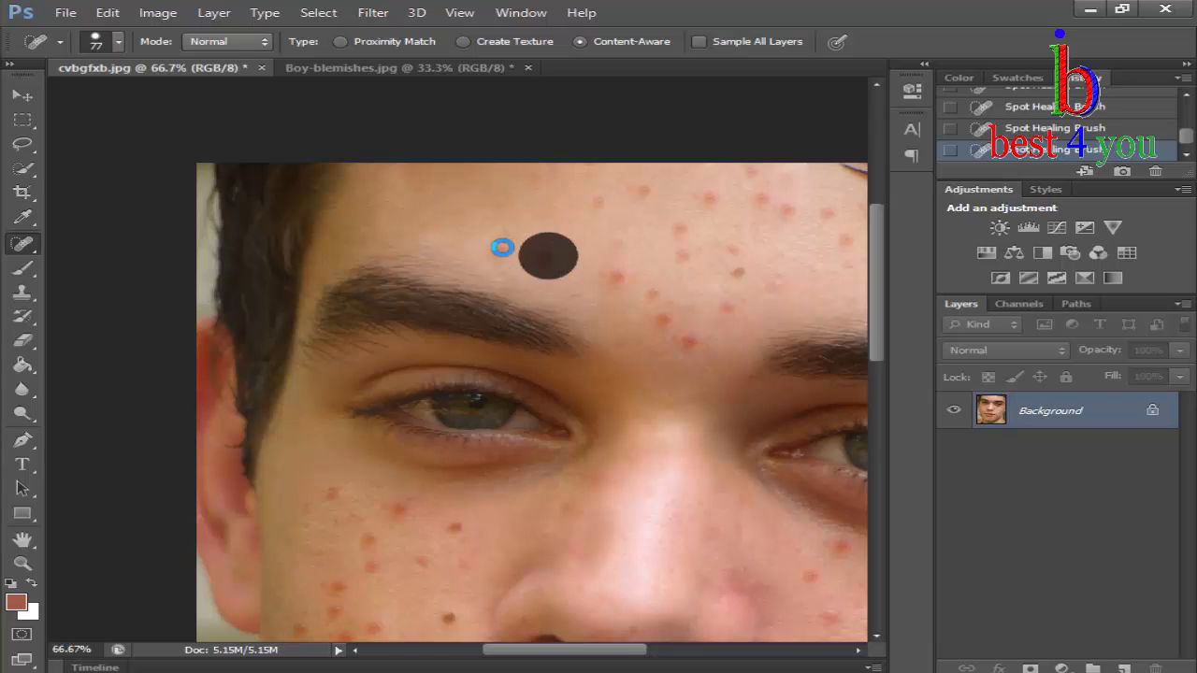
left_click(500, 246)
Heal the blemishes across the middle of the forehead and down between the eyebrows
scroll(622, 312, "right", 2)
scroll(622, 311, "right", 2)
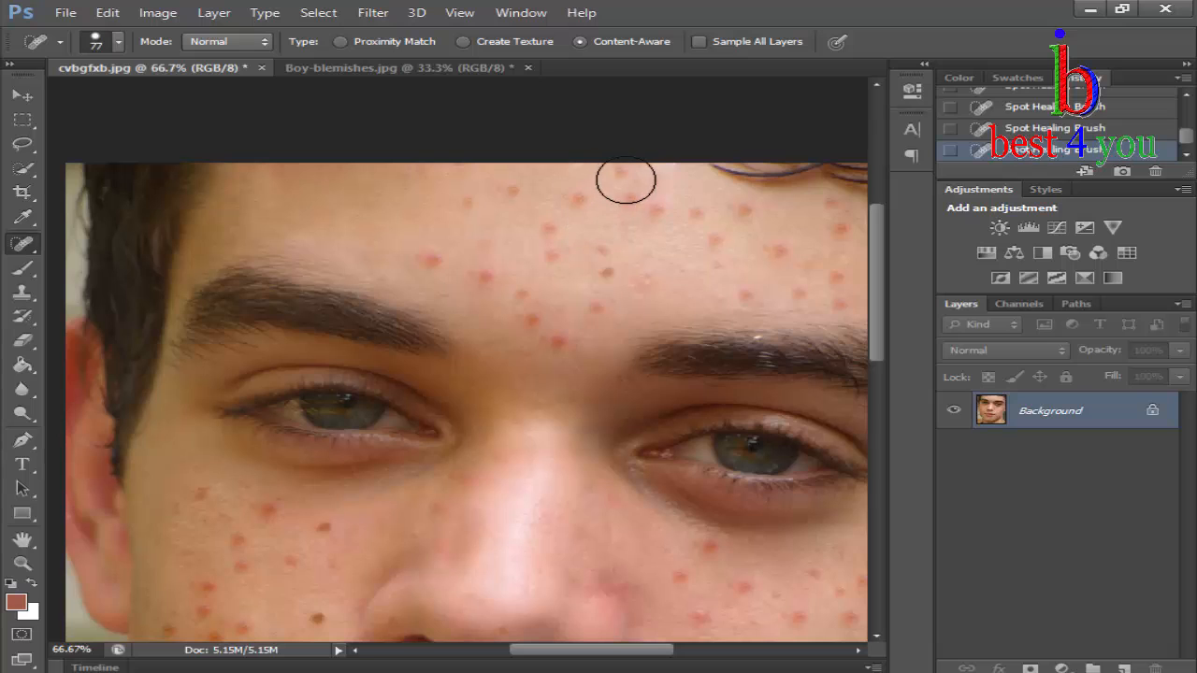
mouse_move(644, 181)
left_mouse_down()
mouse_move(485, 198)
mouse_move(508, 218)
mouse_move(552, 221)
mouse_move(657, 193)
left_mouse_up()
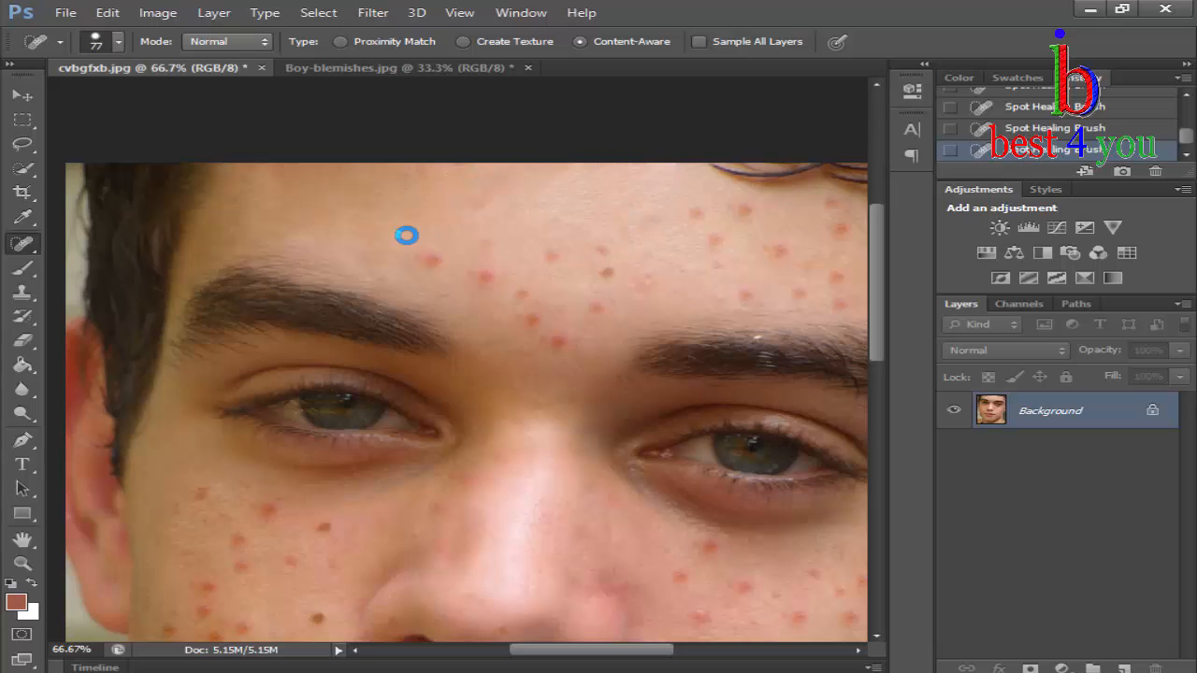
mouse_move(506, 192)
left_mouse_down()
mouse_move(454, 242)
mouse_move(474, 275)
mouse_move(517, 292)
mouse_move(549, 339)
mouse_move(553, 315)
mouse_move(587, 292)
mouse_move(563, 269)
mouse_move(589, 265)
mouse_move(620, 286)
mouse_move(580, 311)
left_mouse_up()
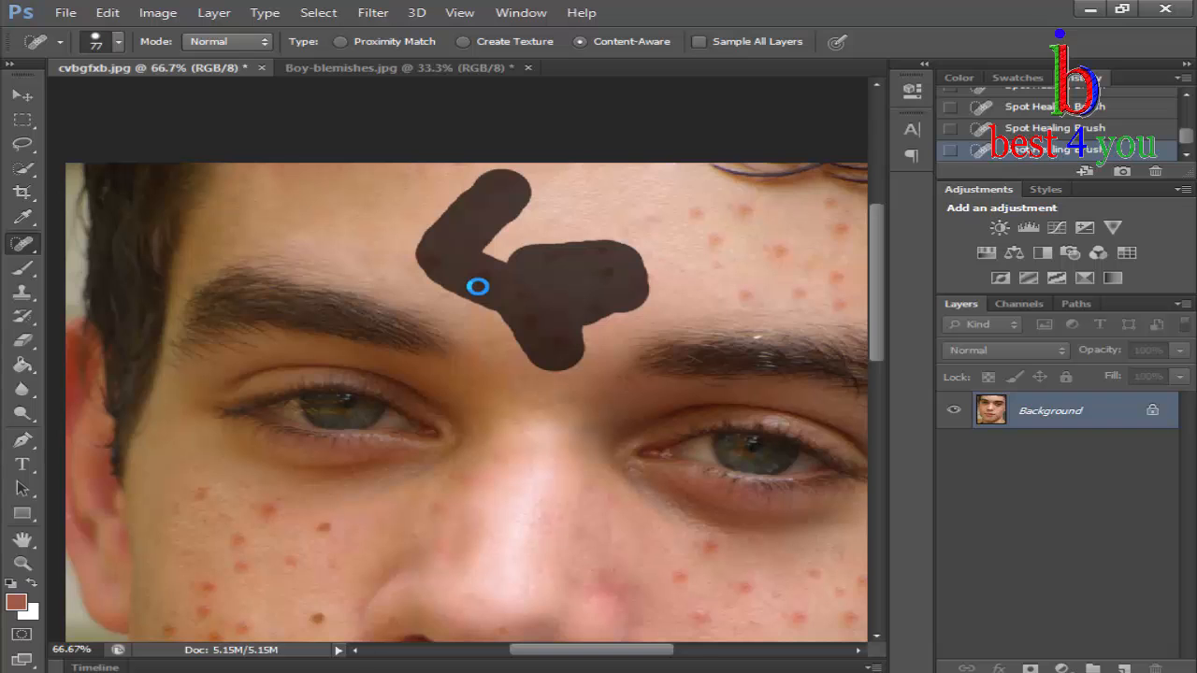
Heal the forehead blemishes above the image-right eyebrow, up to the hairline
scroll(481, 284, "down", 2)
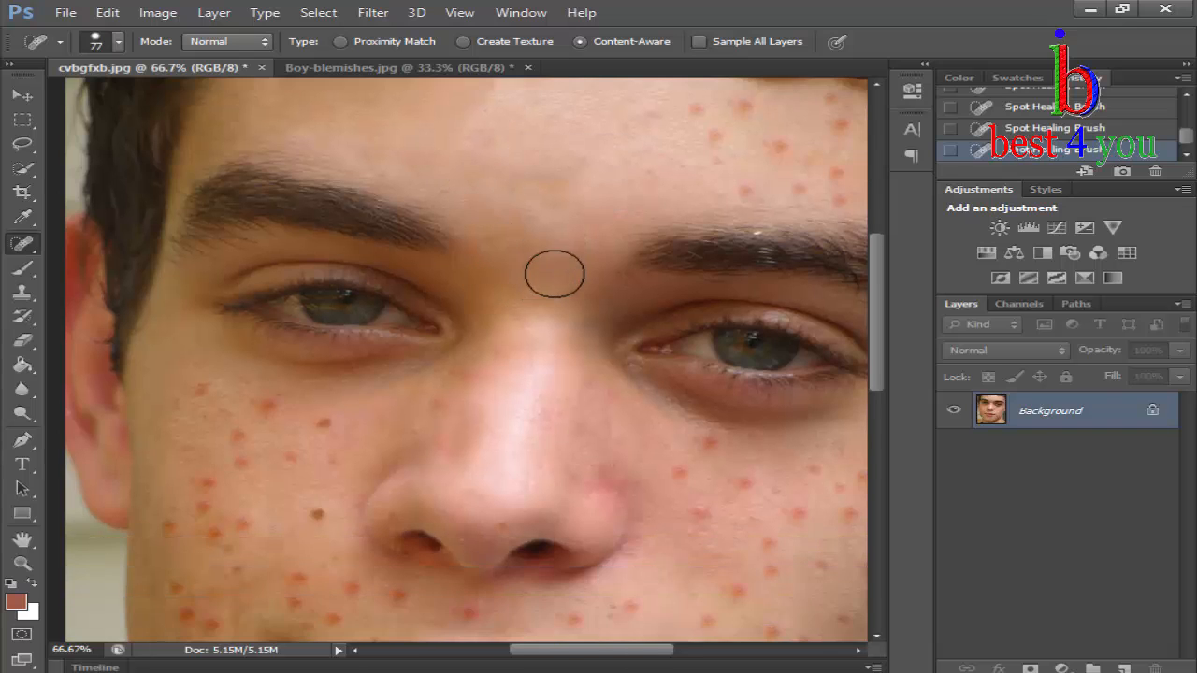
scroll(562, 271, "up", 1)
scroll(598, 276, "right", 5)
mouse_move(496, 202)
left_mouse_down()
mouse_move(439, 211)
mouse_move(421, 238)
mouse_move(494, 228)
mouse_move(508, 267)
mouse_move(617, 268)
mouse_move(608, 234)
mouse_move(583, 216)
mouse_move(632, 197)
mouse_move(627, 232)
mouse_move(709, 275)
mouse_move(718, 293)
mouse_move(632, 262)
mouse_move(591, 269)
left_mouse_up()
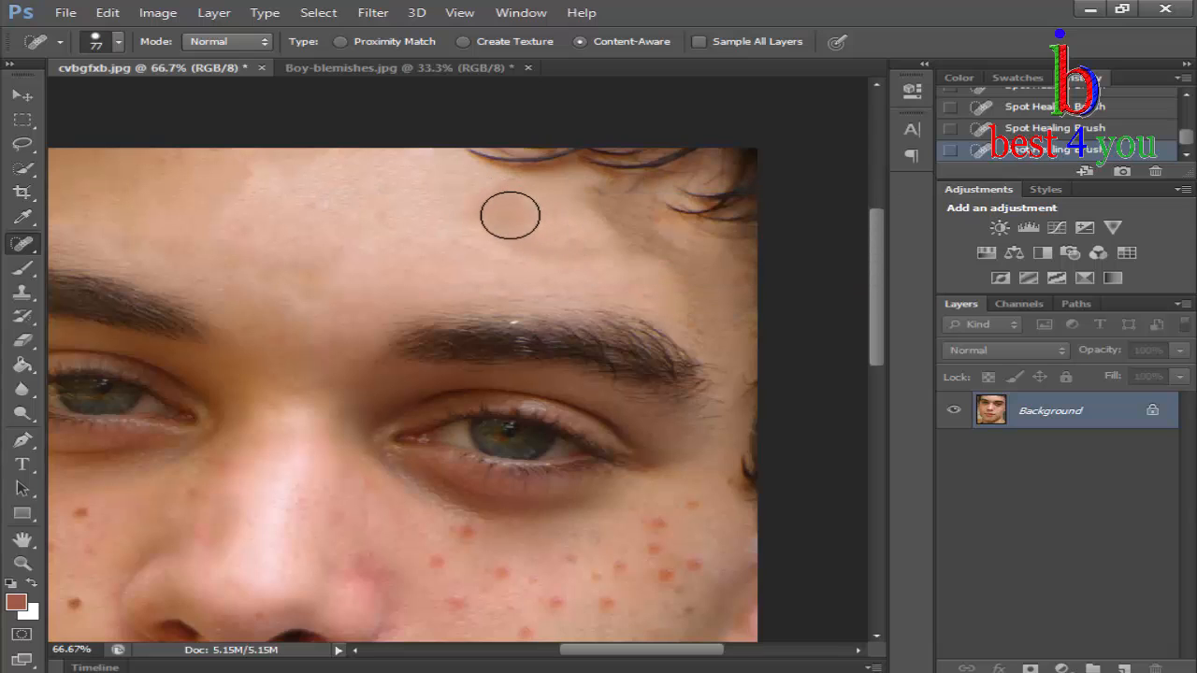
left_click(508, 211)
left_click(617, 217)
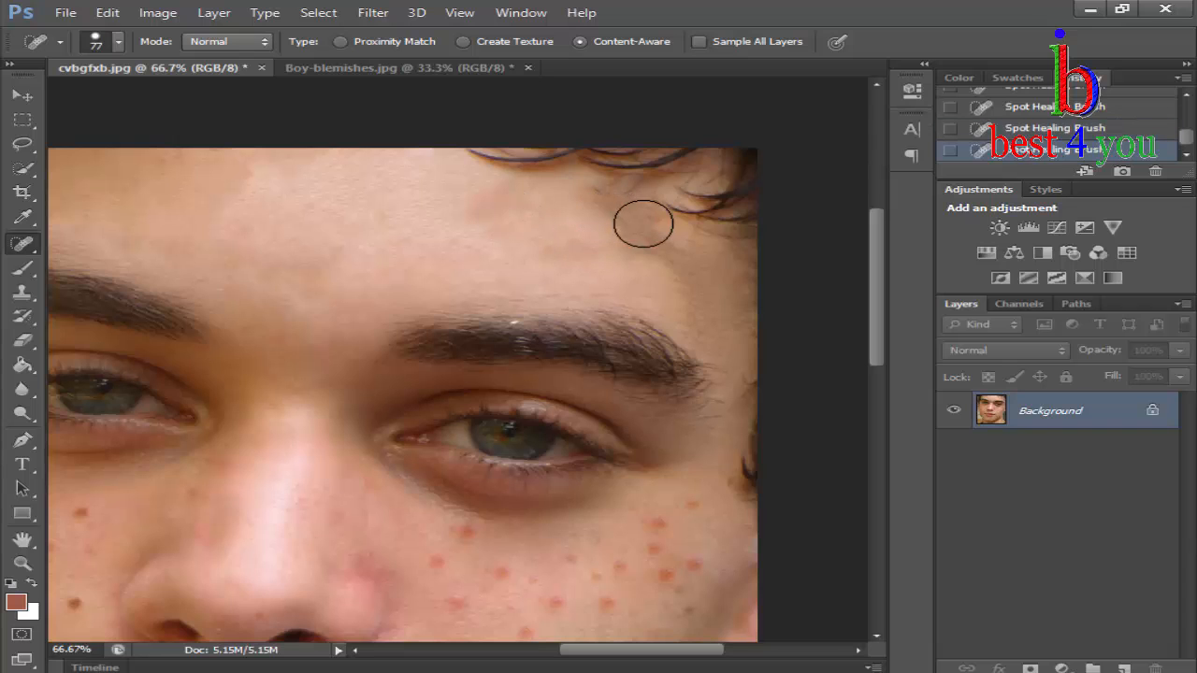
left_click(645, 226)
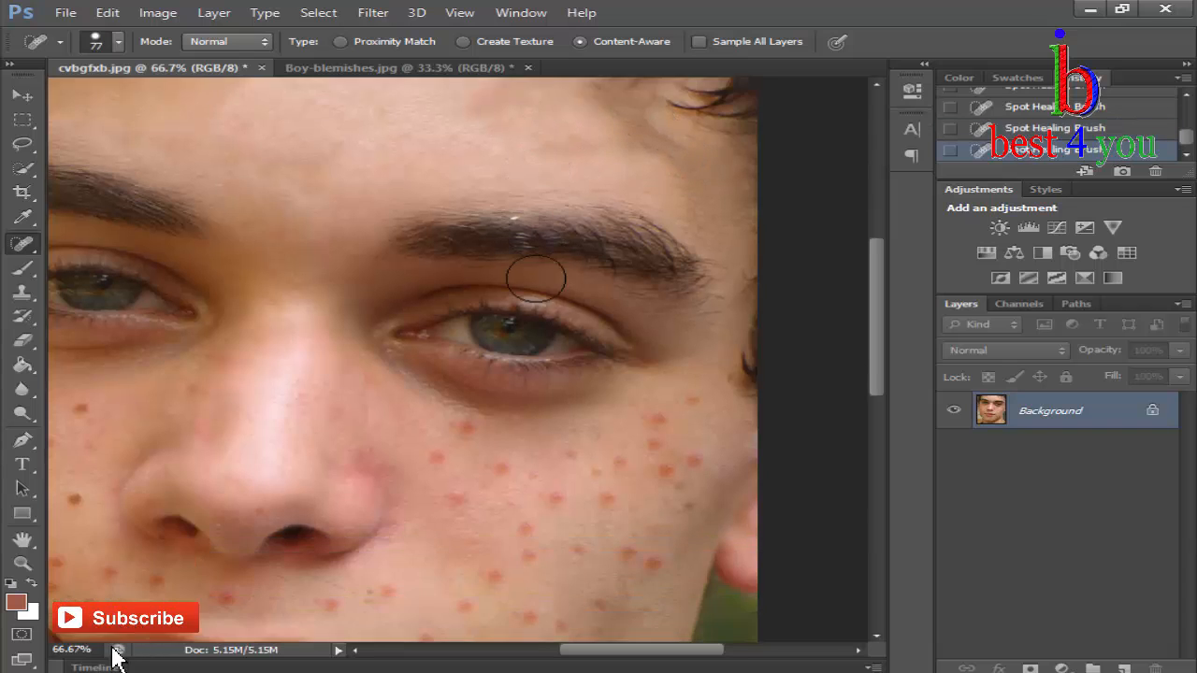
Heal the blemishes on the outer part of the image-right cheek, below the corner of the eye
scroll(534, 267, "down", 5)
left_click(689, 257)
left_click(660, 278)
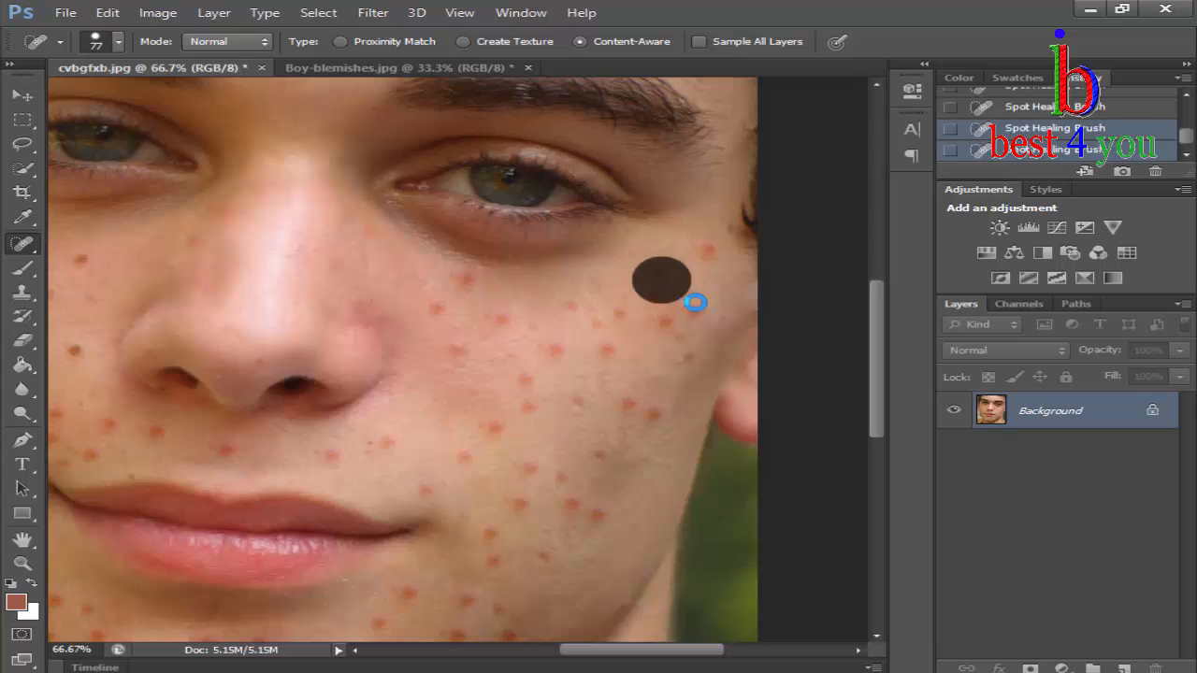
left_click(692, 318)
left_click(716, 248)
left_click(615, 316)
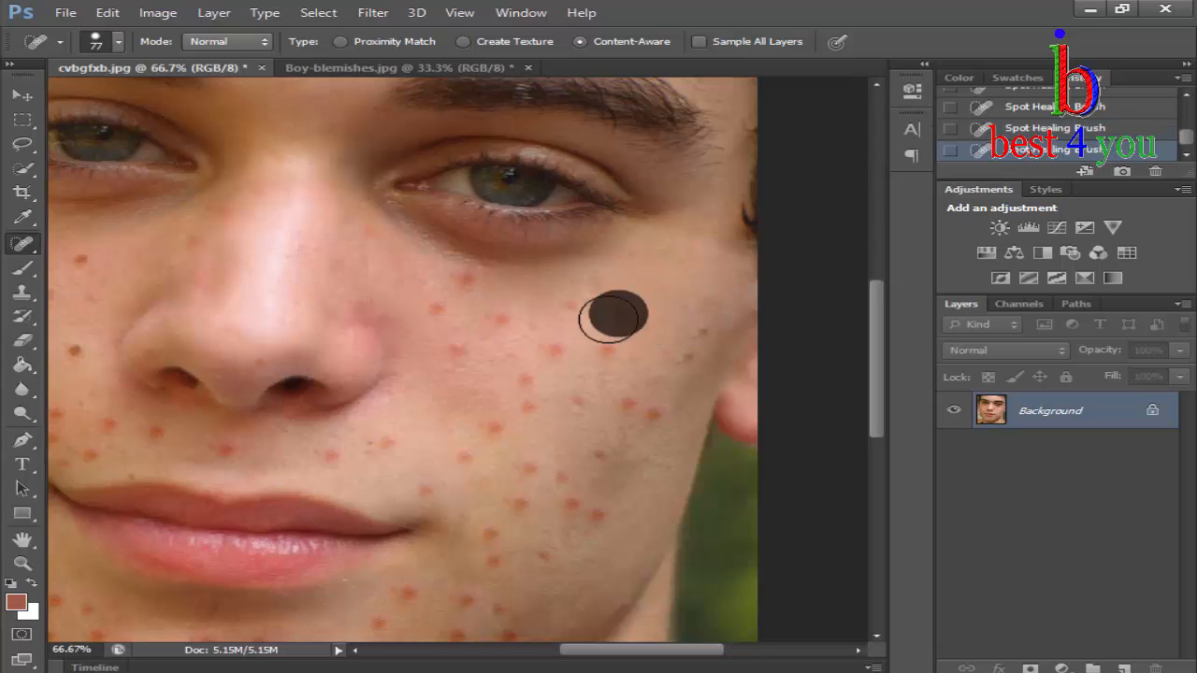
left_click(574, 309)
Heal the spots on the image-right cheek between the nose and the middle of the cheek
left_click(471, 281)
left_click(436, 299)
left_click(495, 312)
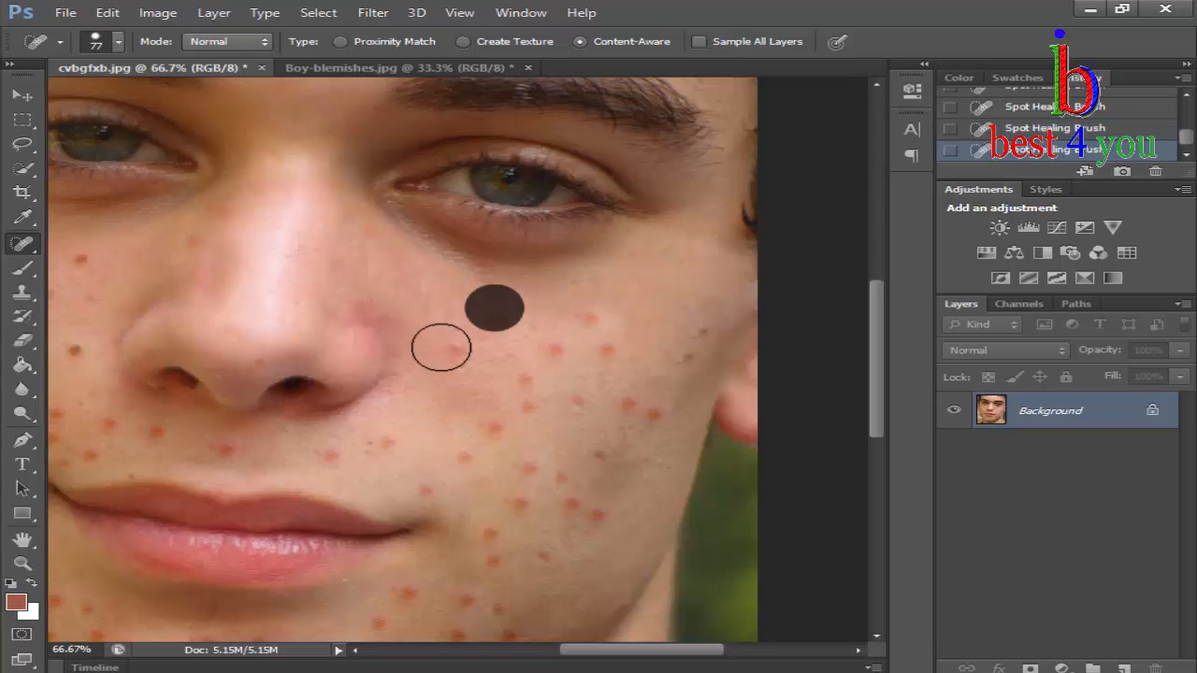
left_click(447, 348)
left_click(535, 376)
left_click(567, 347)
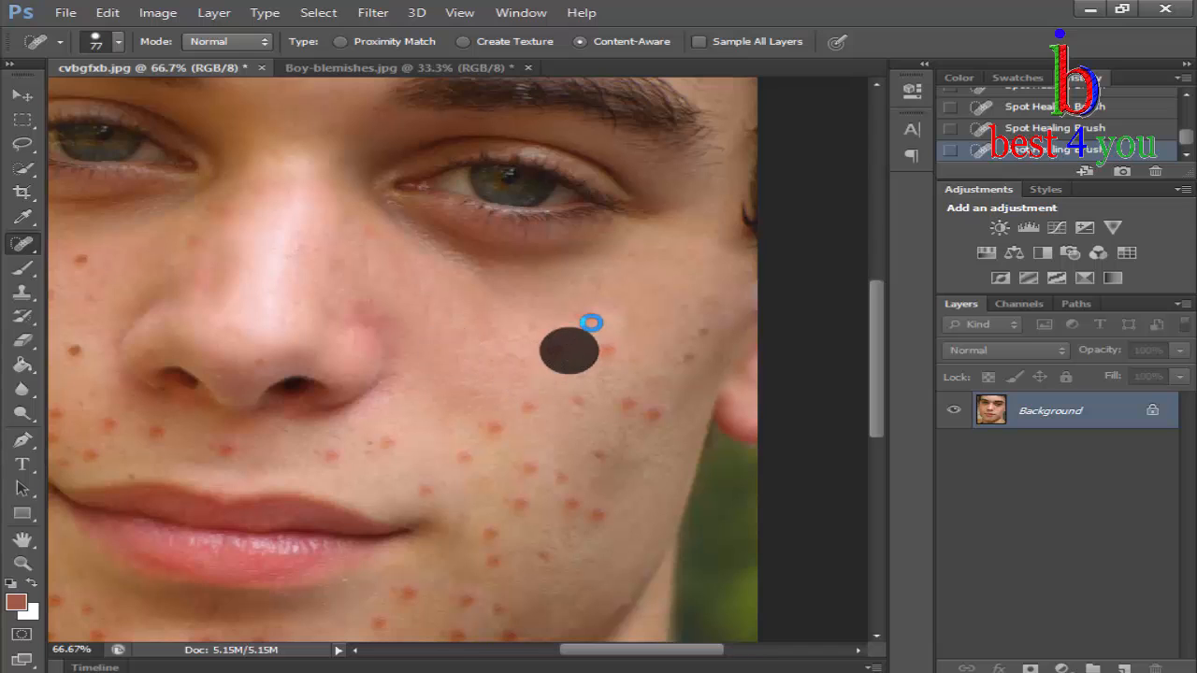
left_click(588, 321)
Heal the blemishes on the lower part of the image-right cheek, towards the jaw
left_click(636, 407)
left_click(548, 406)
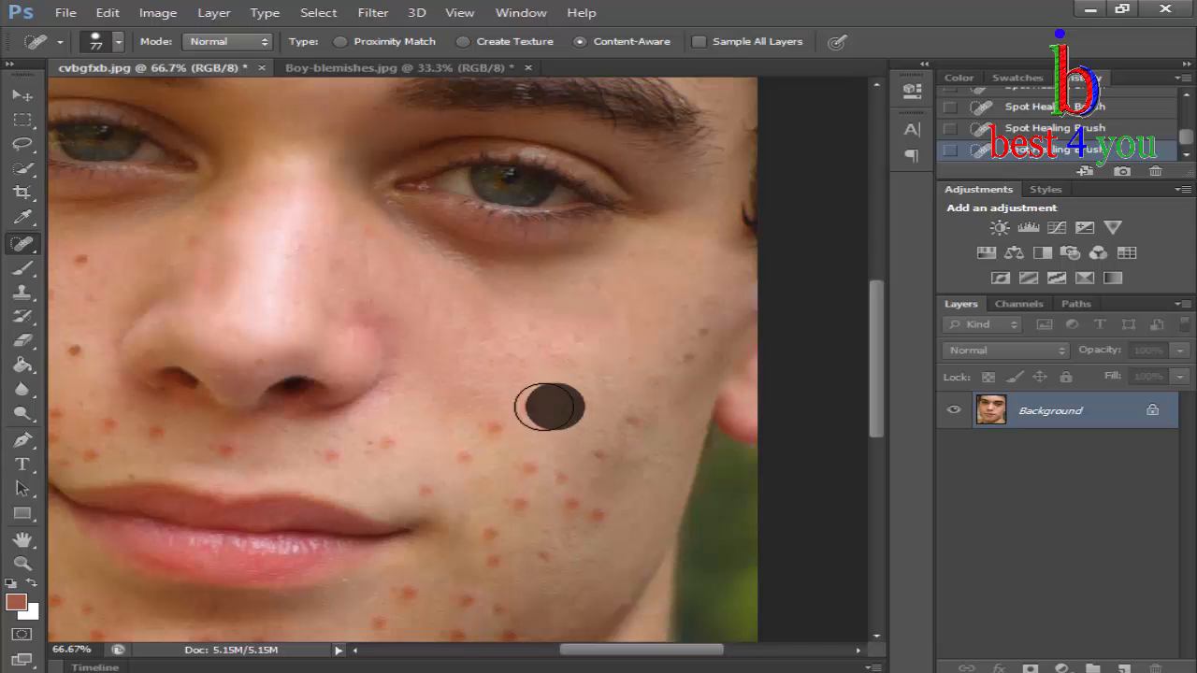
left_click(528, 406)
left_click(611, 449)
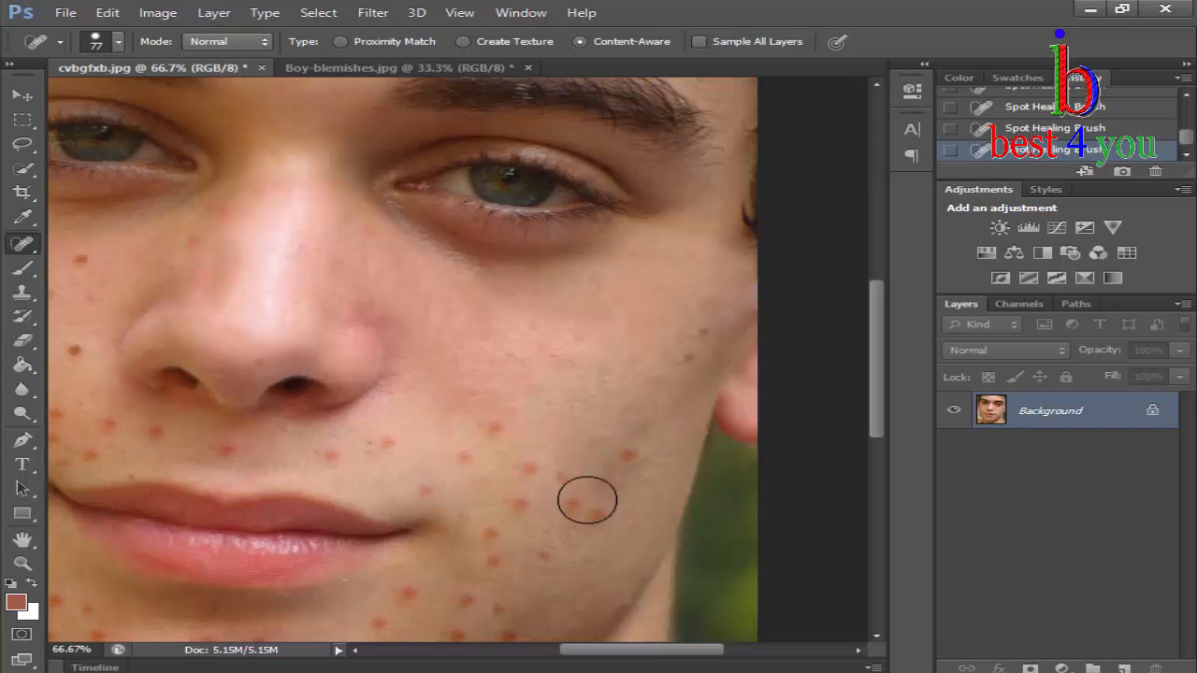
left_click(587, 500)
left_click(623, 458)
left_click(551, 482)
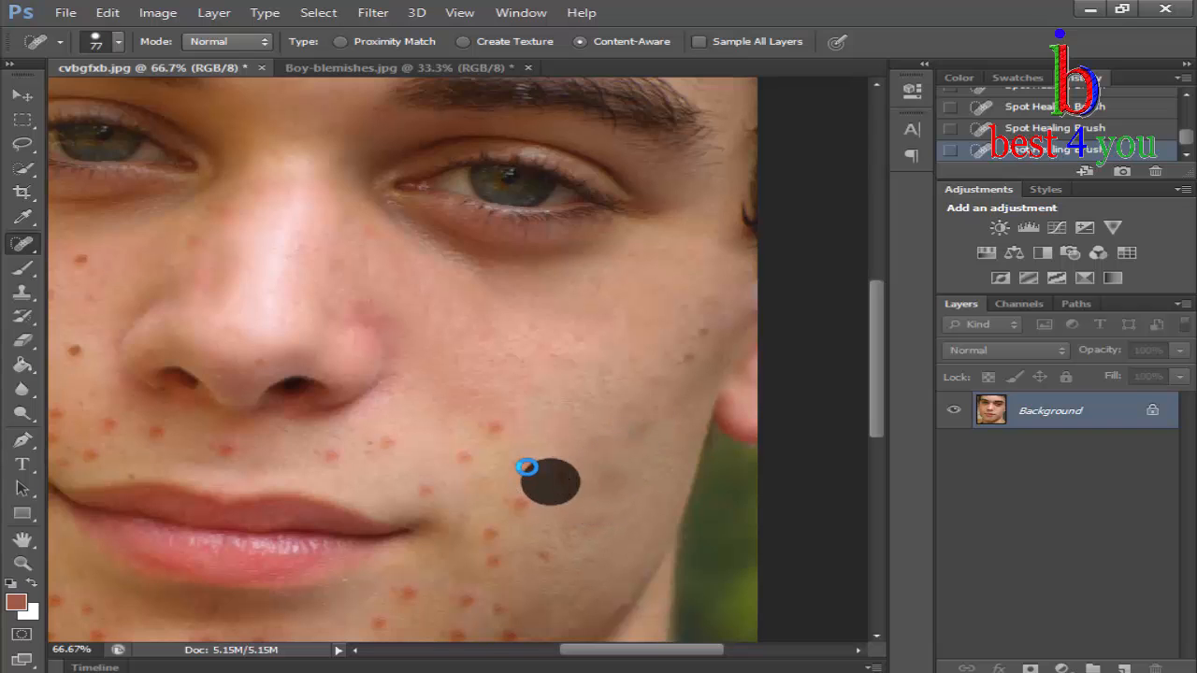
left_click(527, 465)
Heal the spots above the upper lip, from the image-right corner of the mouth across to the image-left corner
key("ctrl+minus")
key("ctrl+minus")
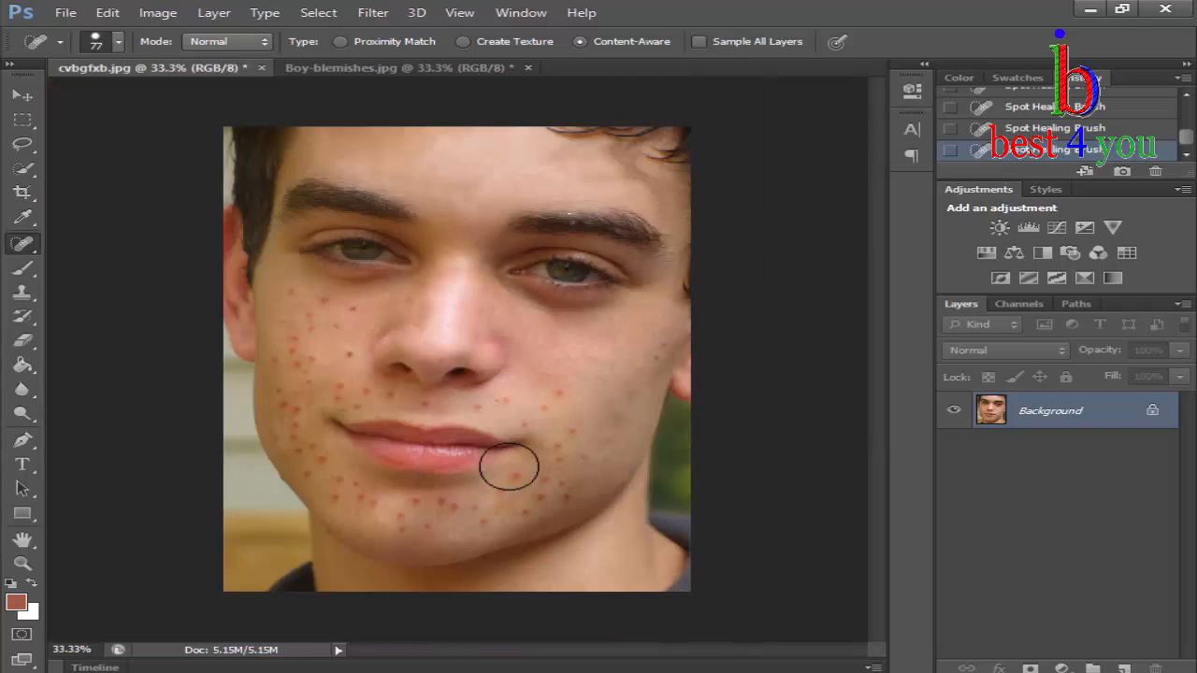
key("ctrl+plus")
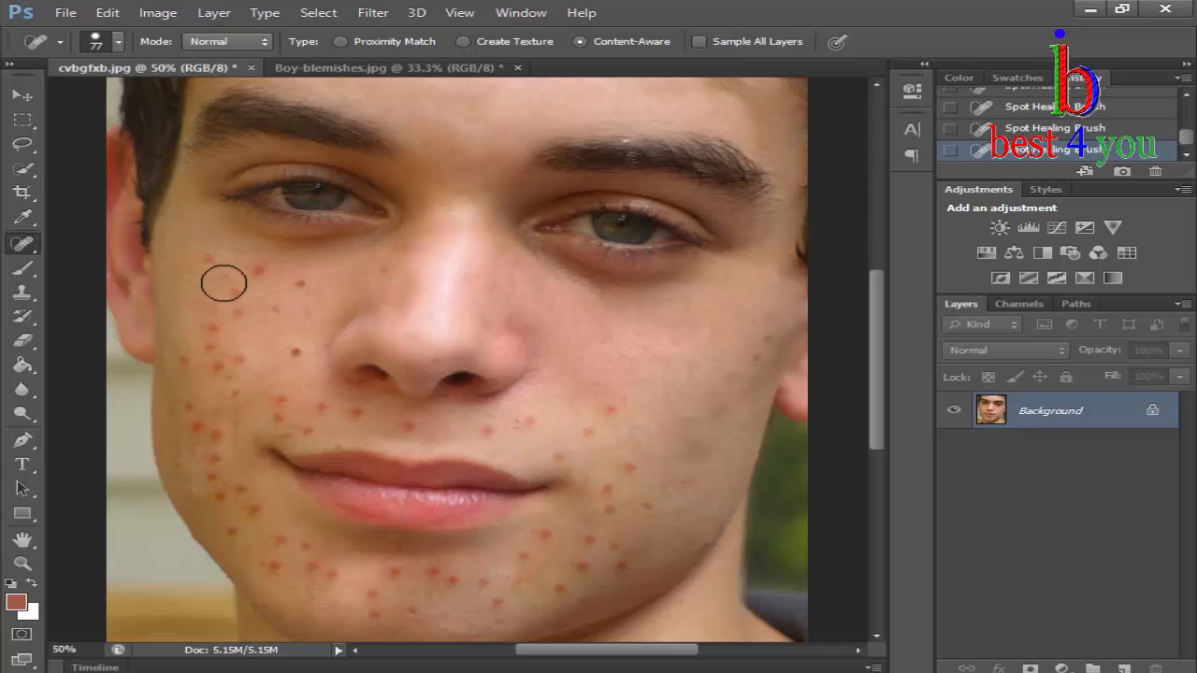
left_click(609, 412)
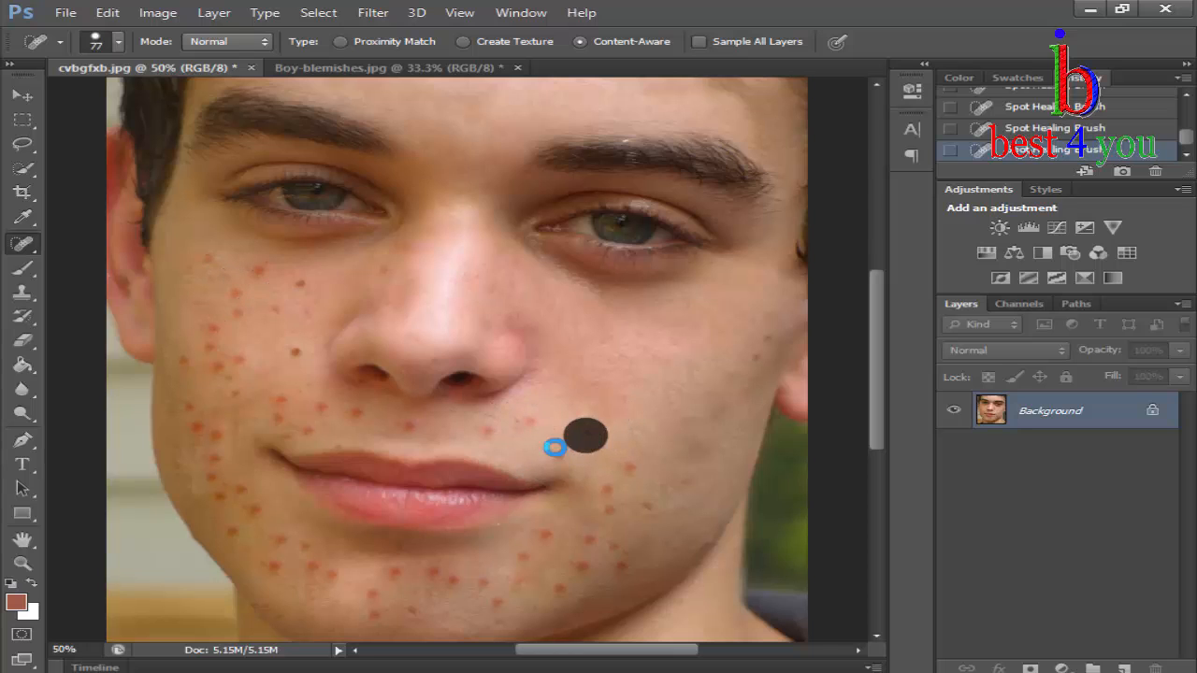
left_click(403, 422)
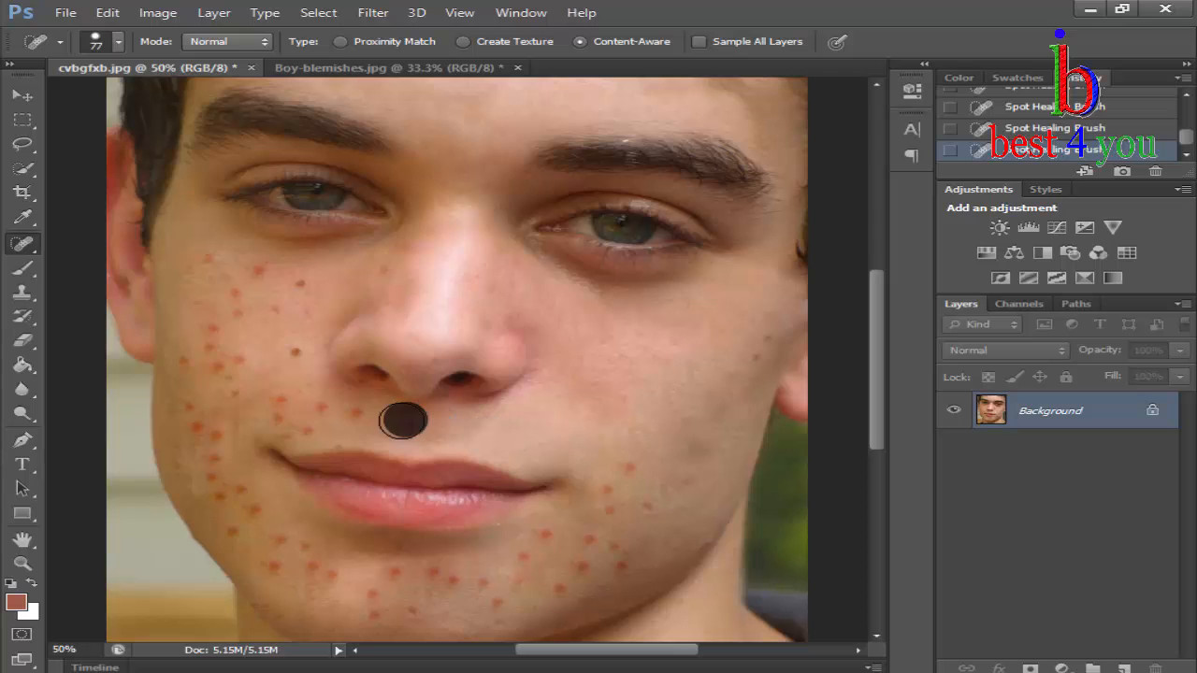
left_click(323, 407)
left_click(302, 425)
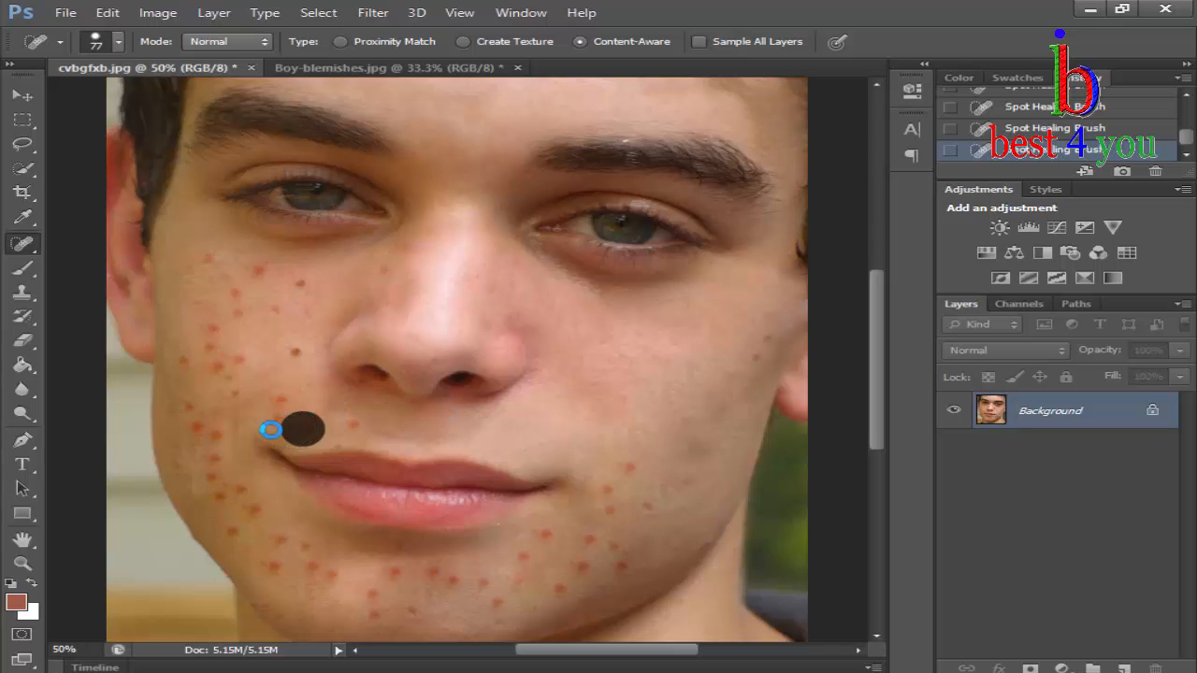
left_click(276, 430)
left_click(345, 426)
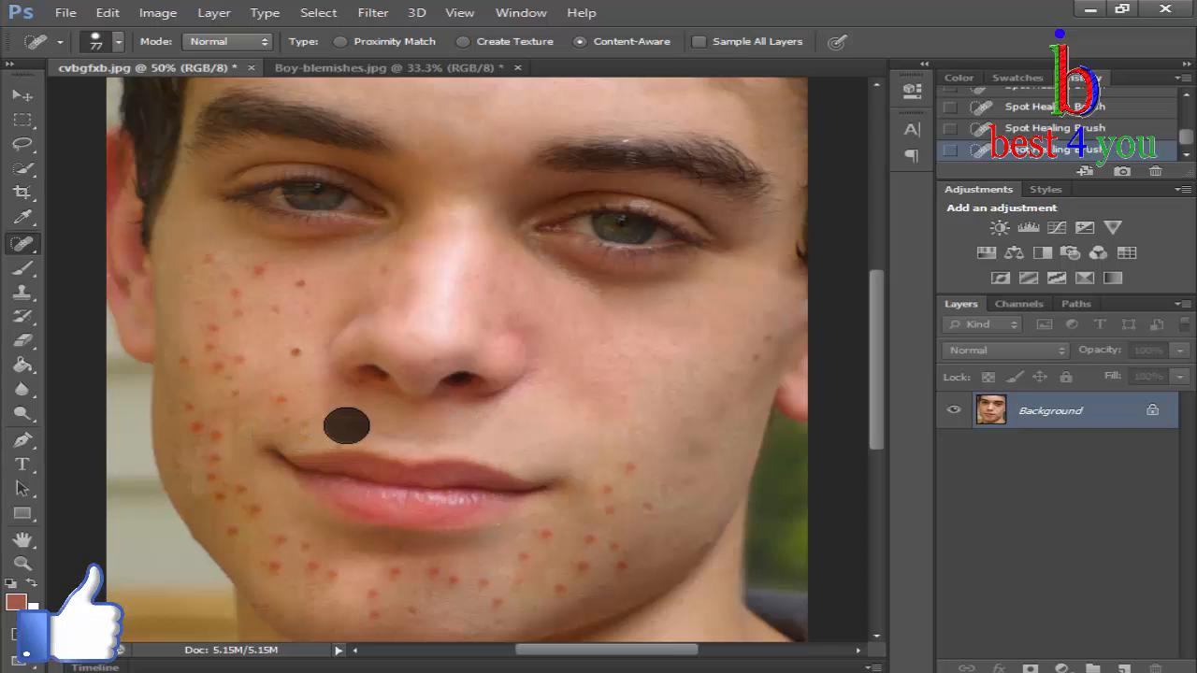
Heal the spots beside the image-left corner of the mouth, next to the nose and below the inner corner of the eye
left_click(305, 427)
left_click(283, 404)
left_click(289, 344)
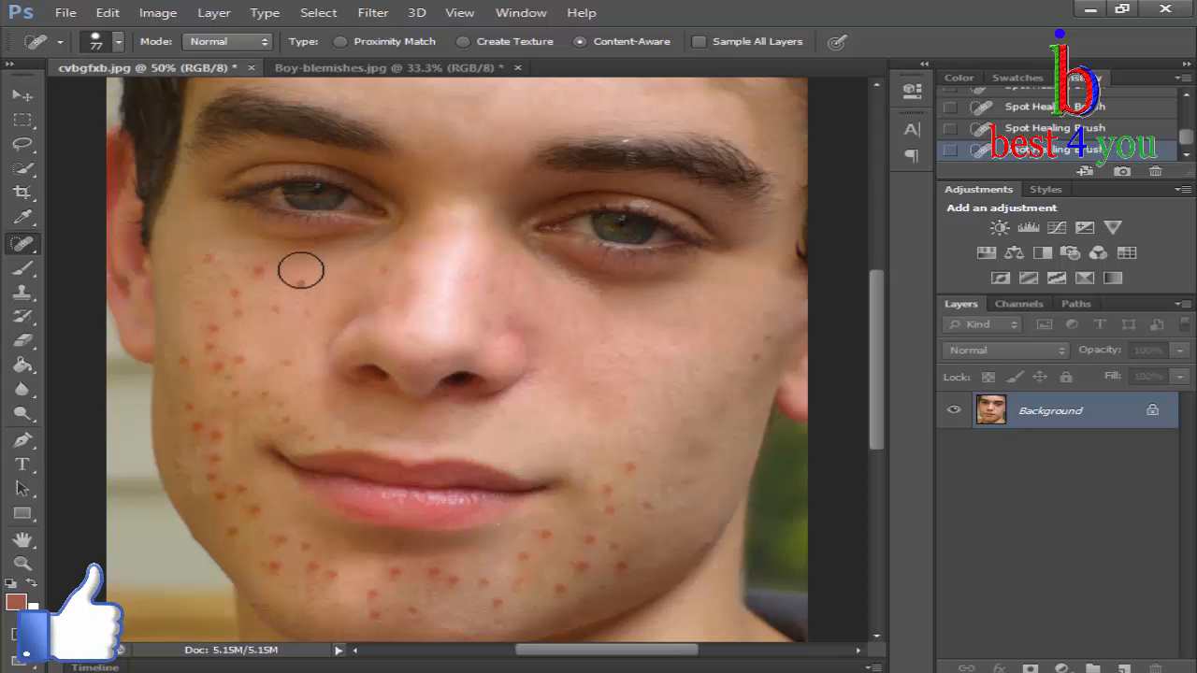
left_click(301, 275)
left_click(382, 271)
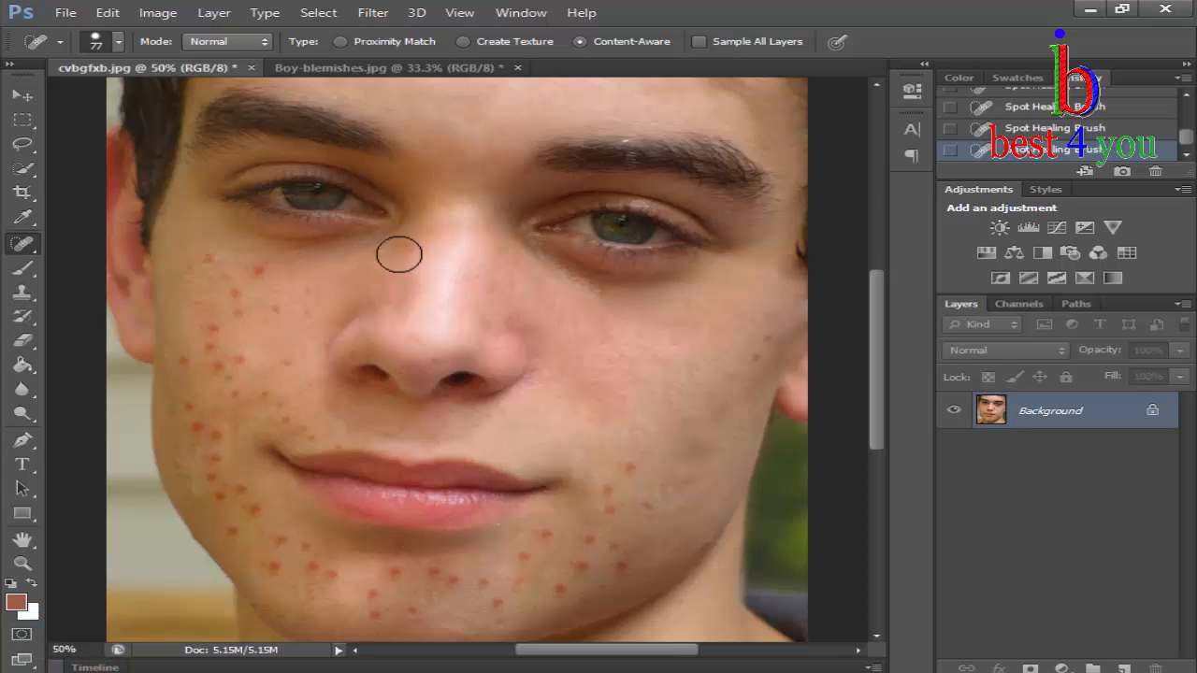
left_click(398, 253)
Heal the blemishes on the upper outer part of the image-left cheek, below the eye
left_click(256, 275)
left_click(233, 289)
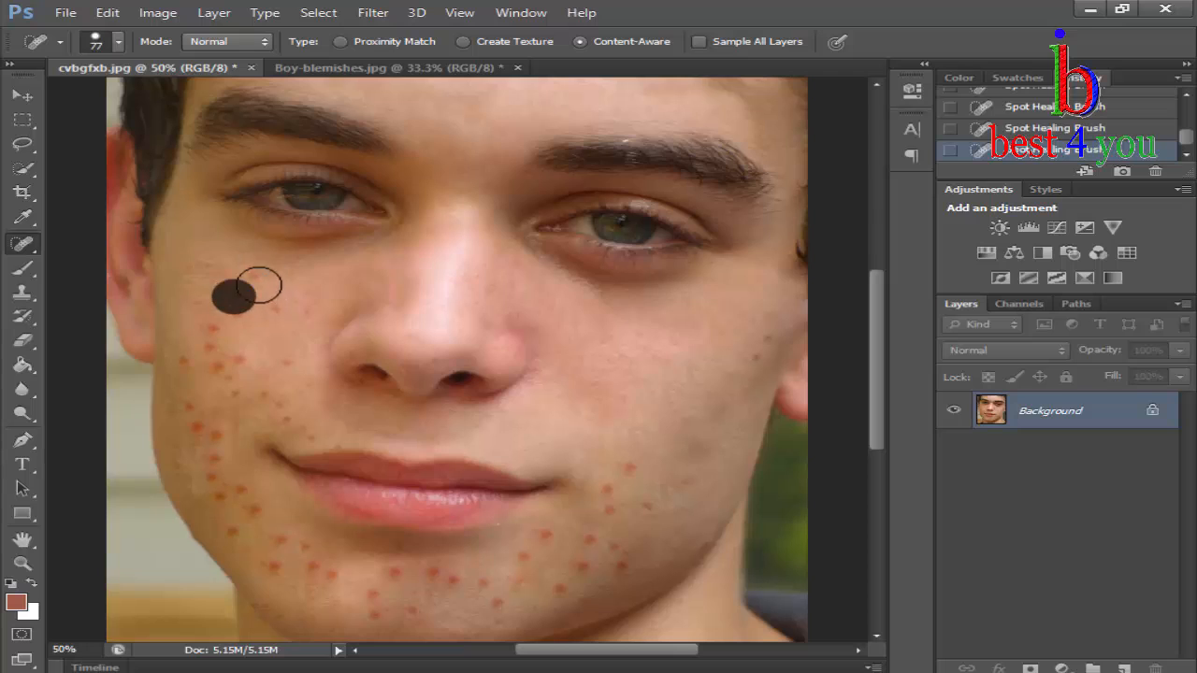
left_click(258, 279)
left_click(273, 311)
left_click(227, 321)
left_click(210, 341)
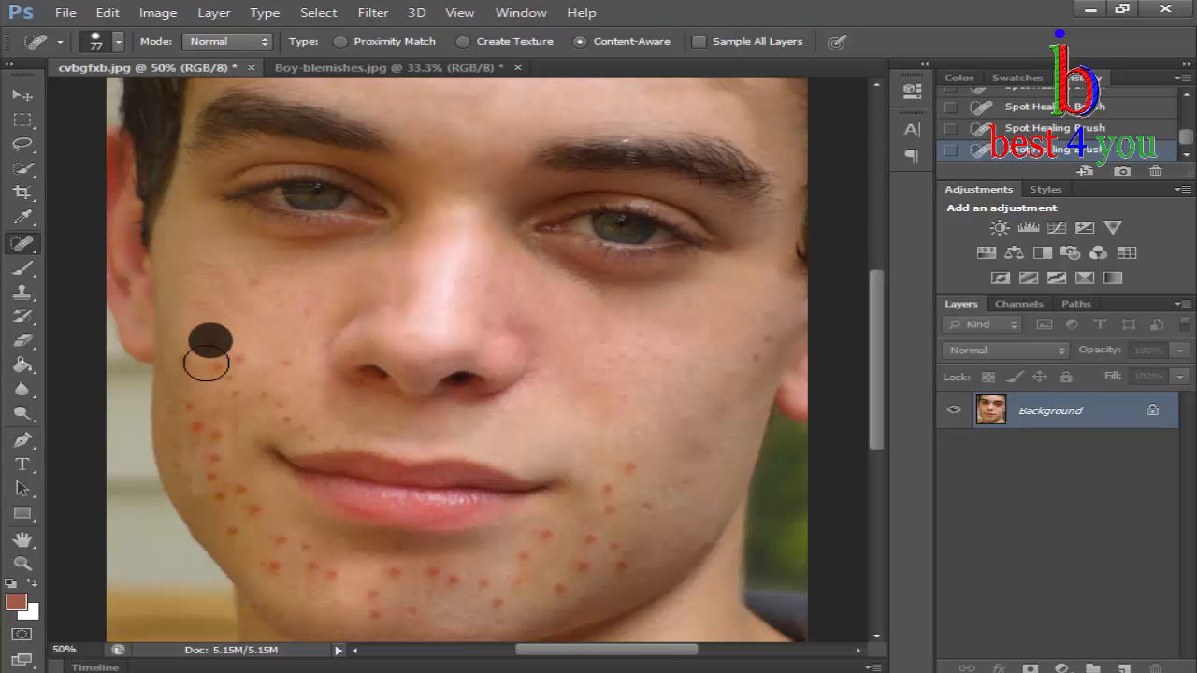
Heal the blemishes down the outer edge of the image-left cheek, from nostril level to mouth level
mouse_move(239, 357)
left_mouse_down()
mouse_move(194, 372)
mouse_move(203, 389)
left_mouse_up()
left_click_drag(203, 470, 196, 418)
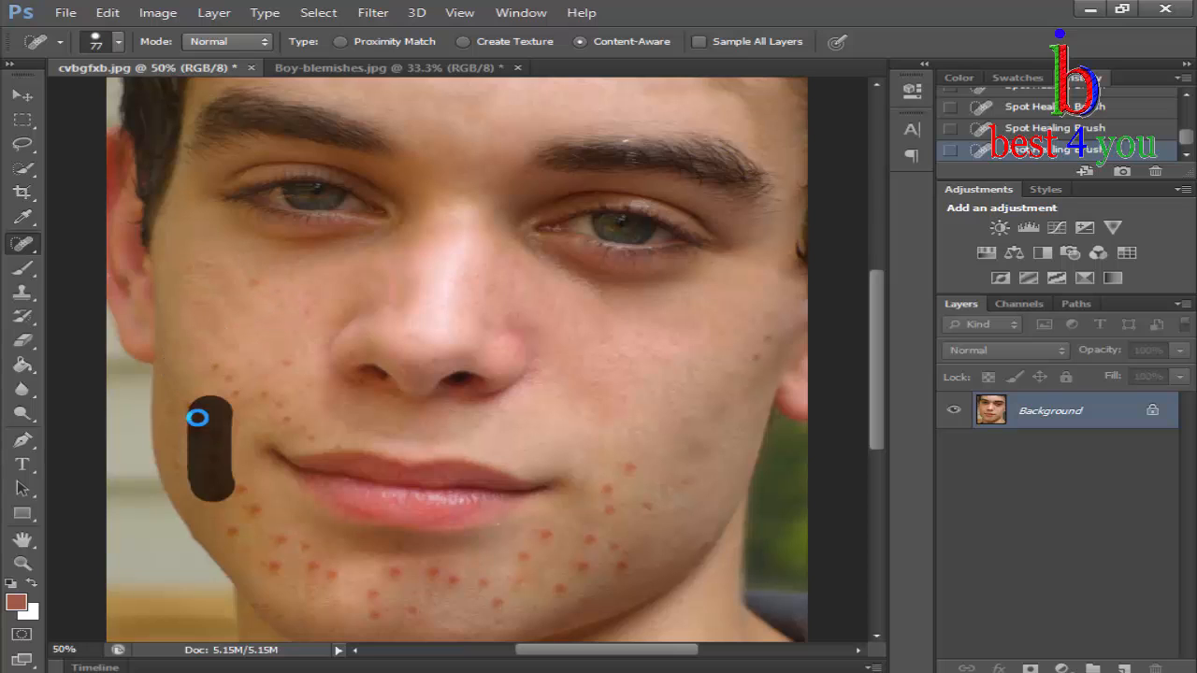
left_click(188, 408)
left_click(229, 486)
left_click(199, 466)
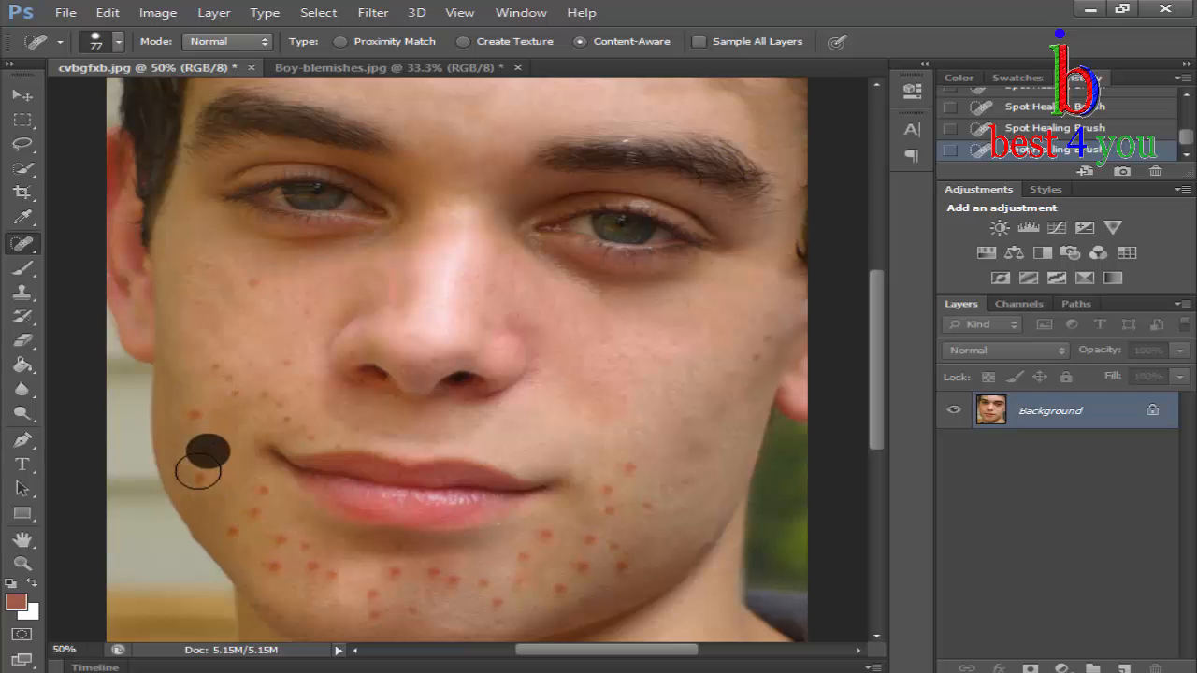
left_click(188, 421)
Heal the leftover spots in the middle of the image-left cheek
left_click(286, 367)
left_click(252, 288)
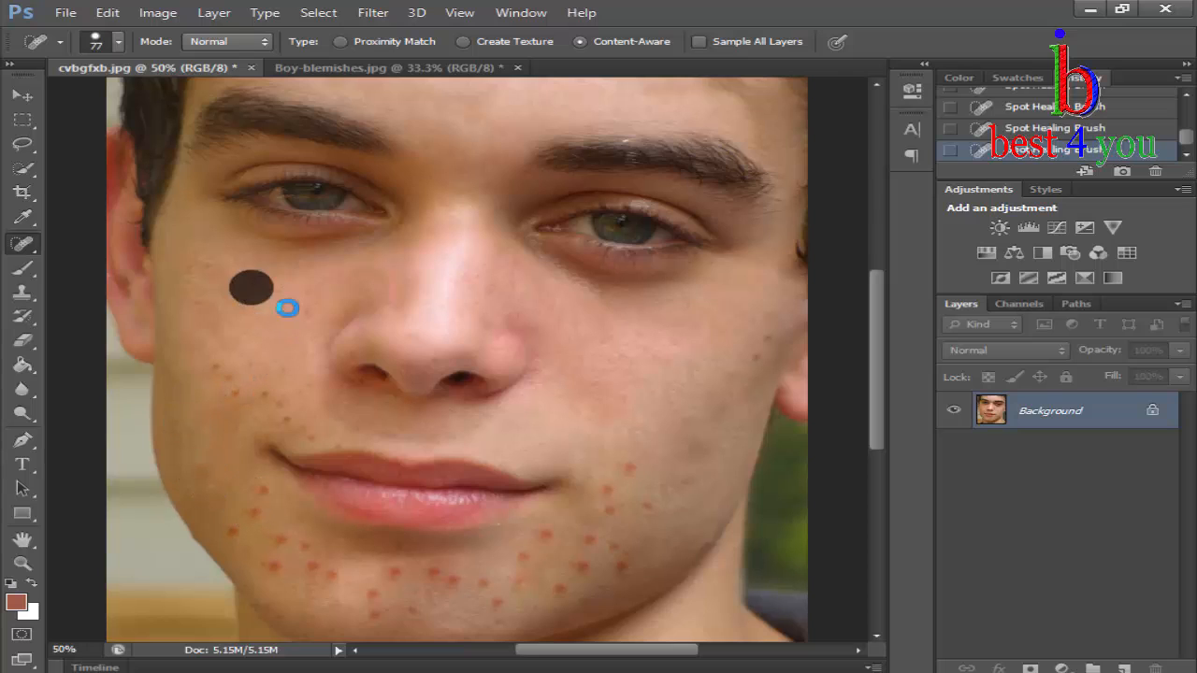
left_click(301, 311)
Heal the blemishes along the image-left jaw, from below the corner of the mouth towards the chin
left_click(270, 492)
left_click(257, 515)
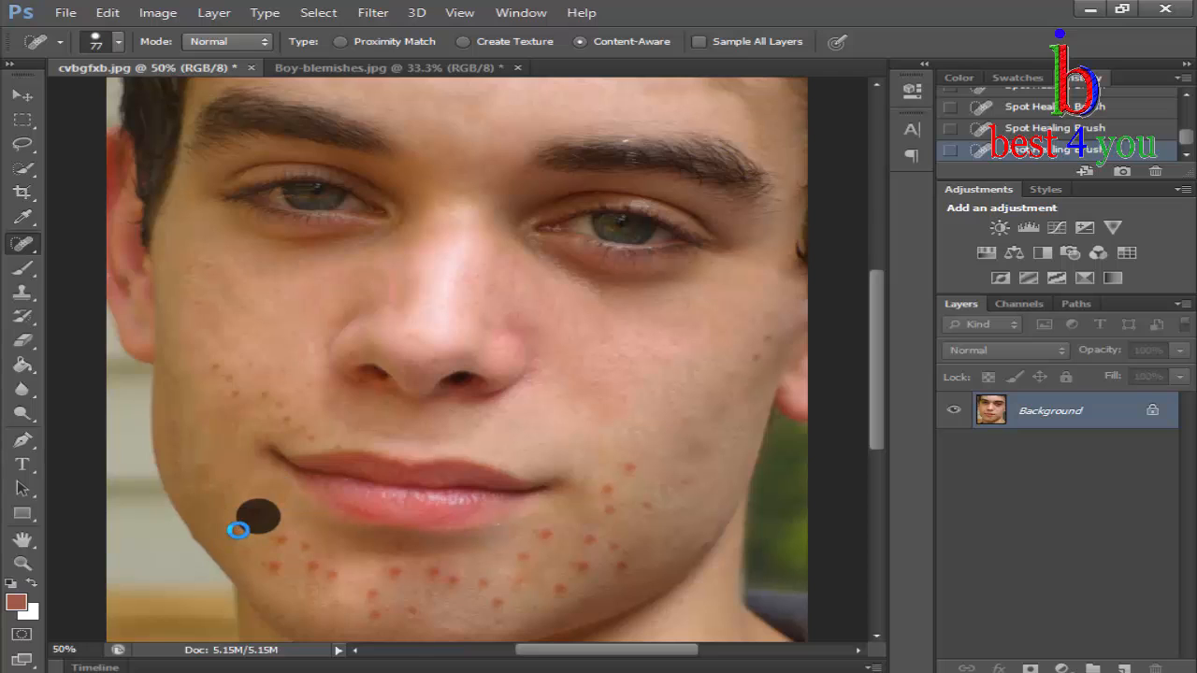
left_click(239, 530)
left_click(277, 549)
left_click(302, 554)
left_click(310, 566)
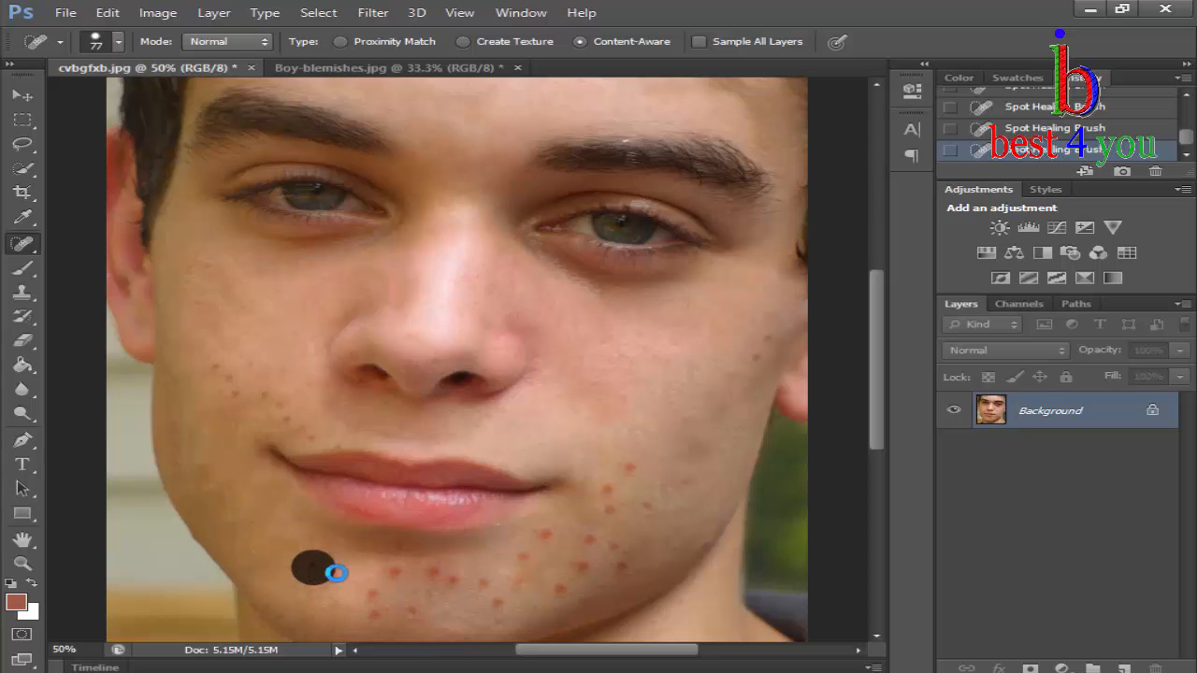
left_click(330, 574)
Heal the blemishes across the middle of the chin, below the lower lip
left_click(381, 582)
left_click(379, 613)
left_click(414, 615)
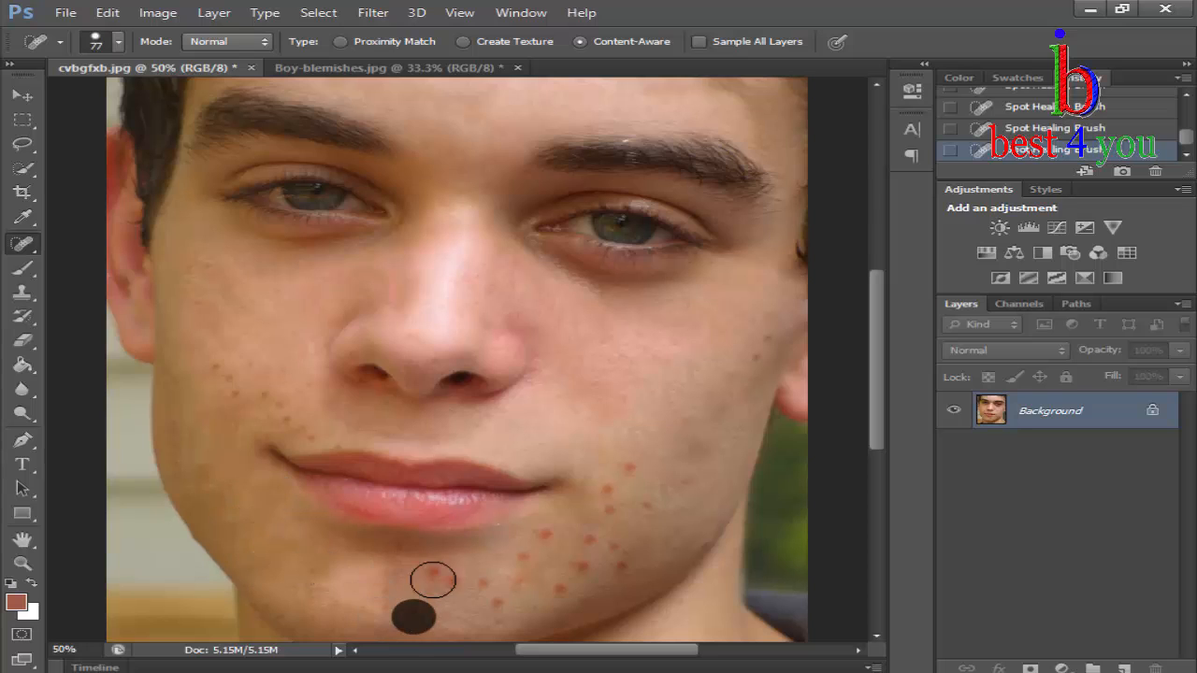
left_click(433, 579)
left_click(500, 605)
left_click(530, 583)
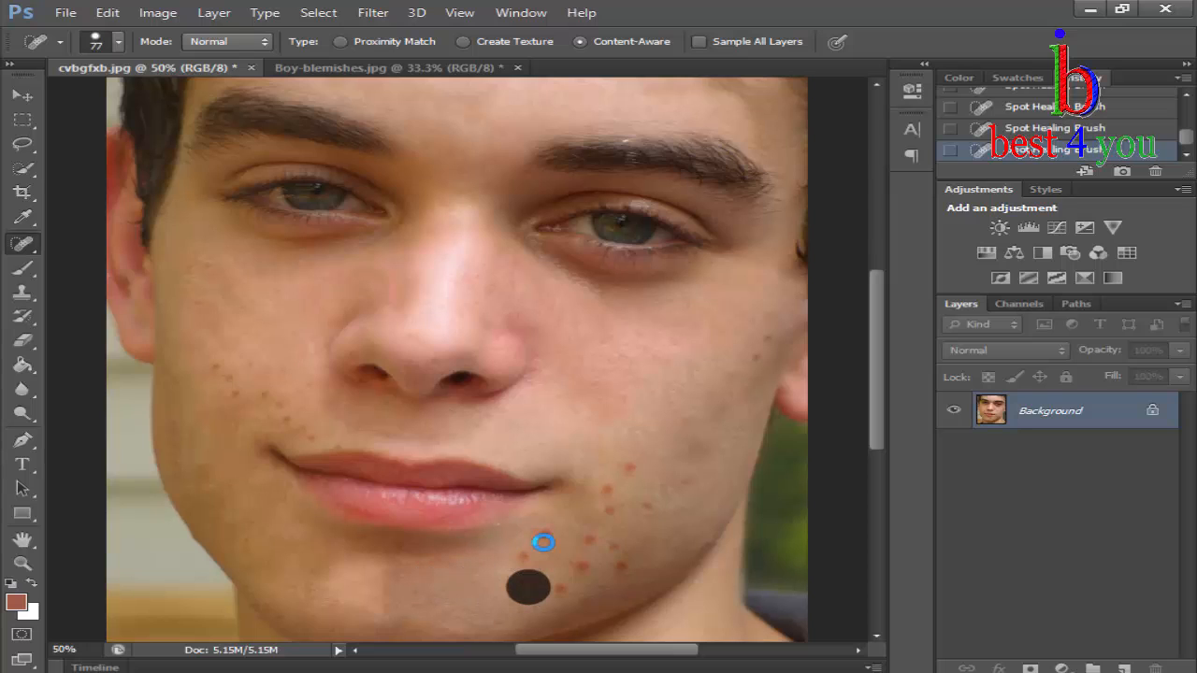
Heal the blemishes beside and just below the image-right corner of the mouth
left_click(529, 557)
left_click(591, 507)
left_click(631, 473)
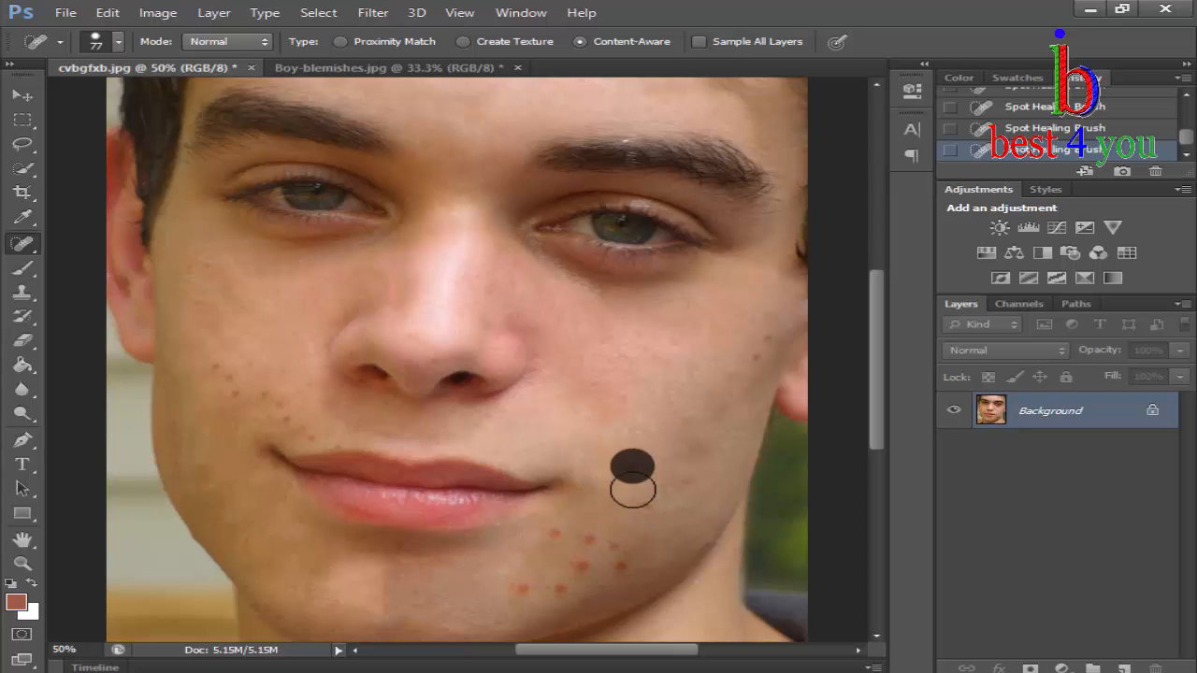
left_click(646, 503)
left_click(601, 545)
left_click(599, 574)
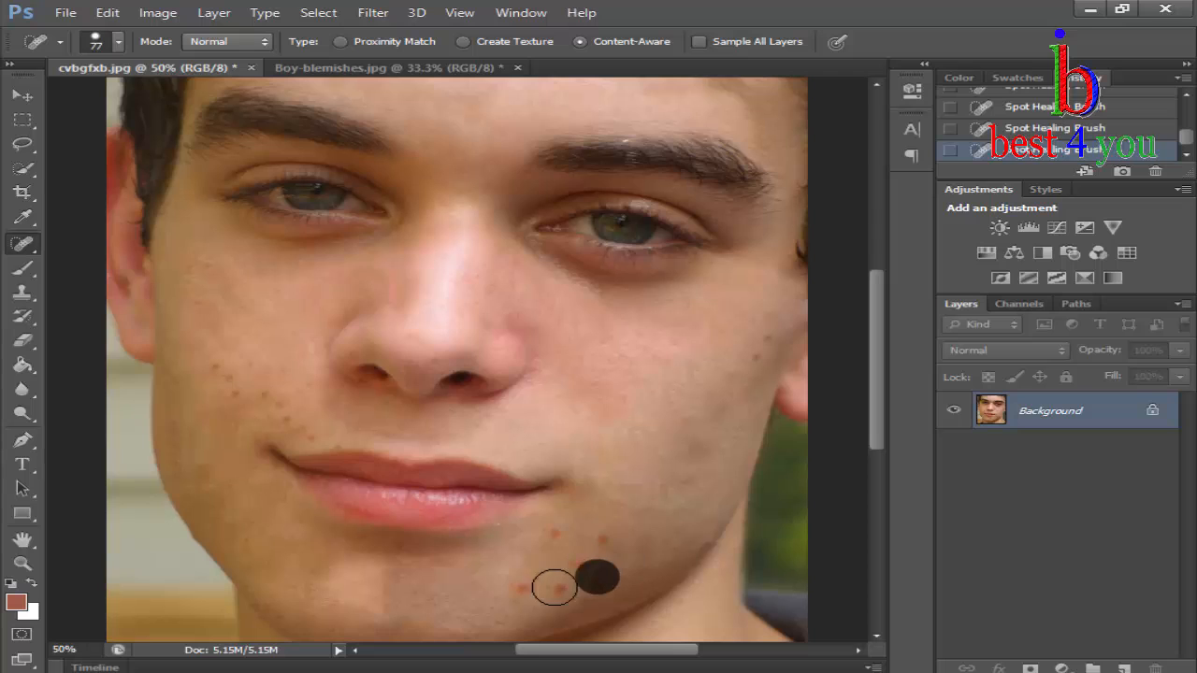
Heal the remaining spots on the image-right side of the chin and jaw
left_click(556, 587)
left_click(514, 580)
left_click(556, 537)
left_click(617, 543)
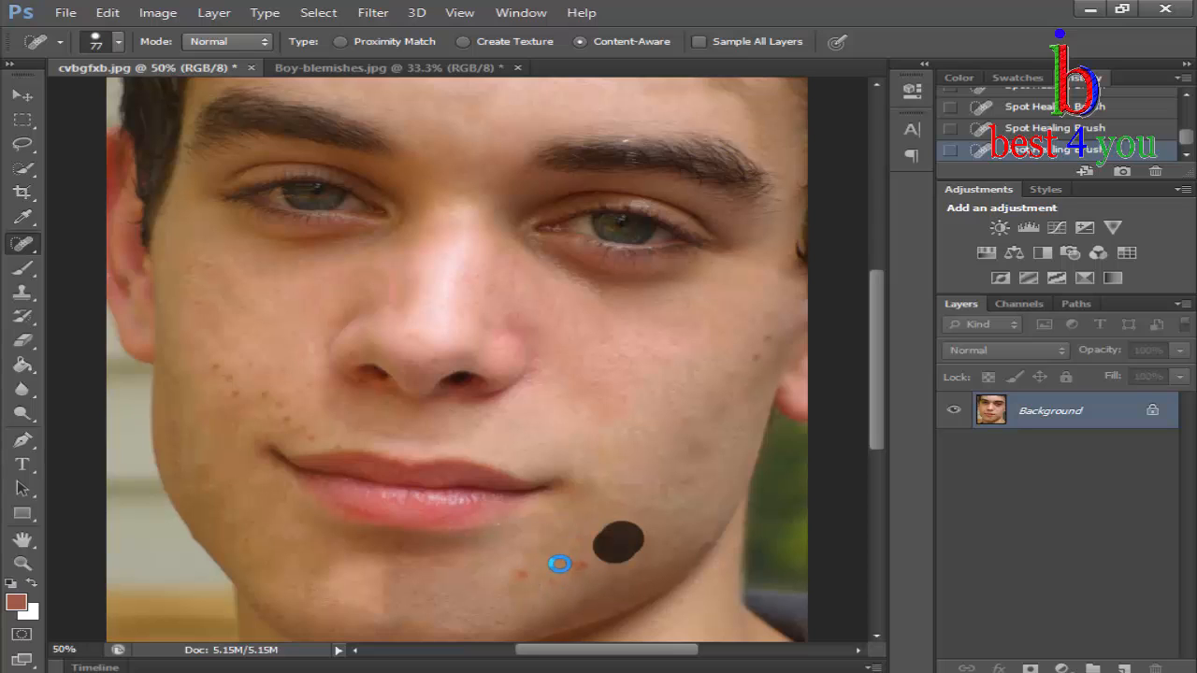
left_click(576, 569)
left_click(522, 572)
Heal the spots near the image-right ear and the row of small spots from the image-left cheek to the mouth corner
left_click(738, 364)
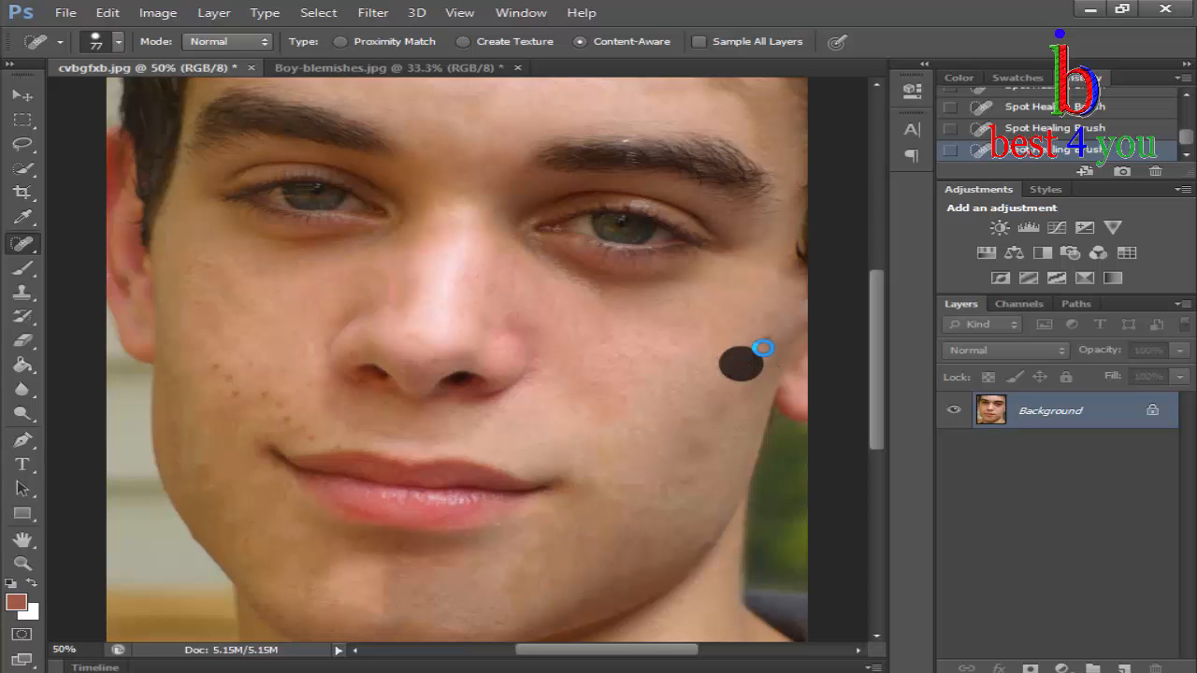
left_click(763, 348)
left_click_drag(214, 374, 307, 426)
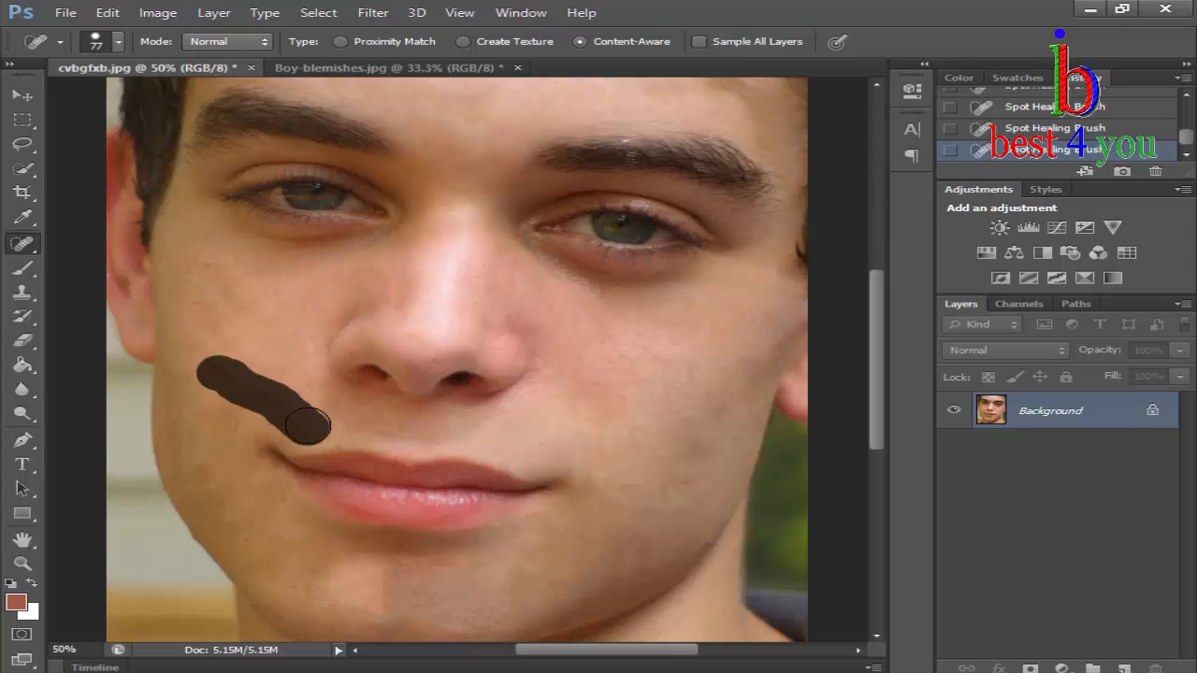
Revert the photo to its original opened state and switch to the Patch tool
key("ctrl+minus")
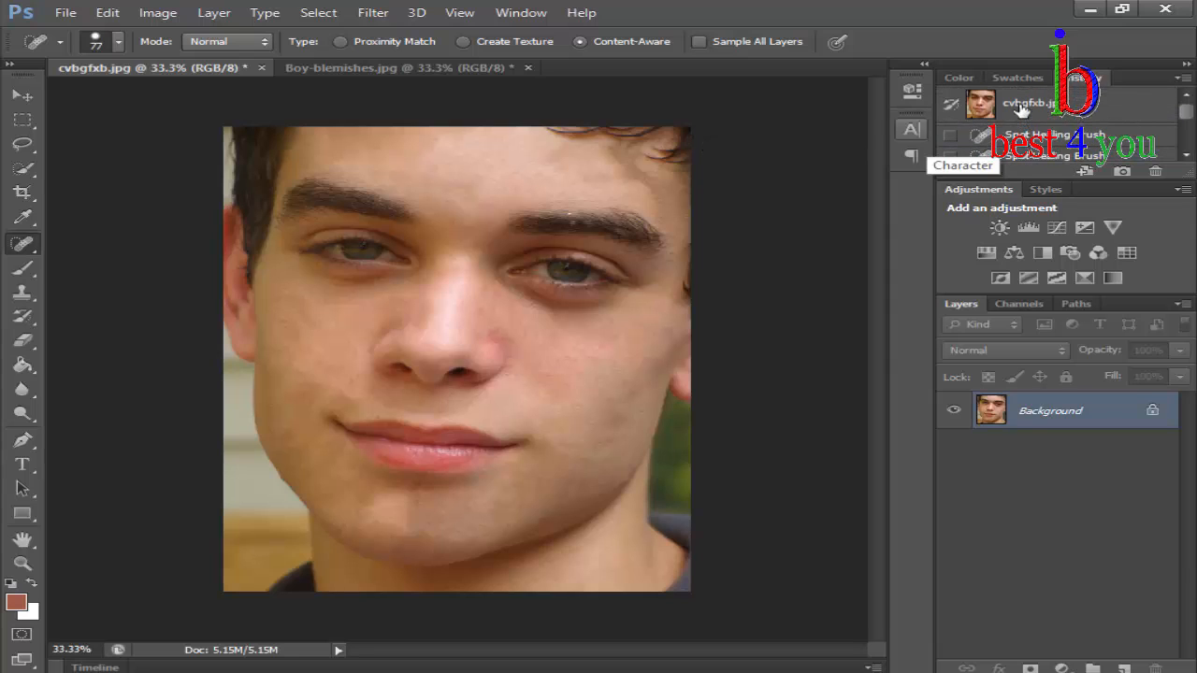
left_click(1021, 111)
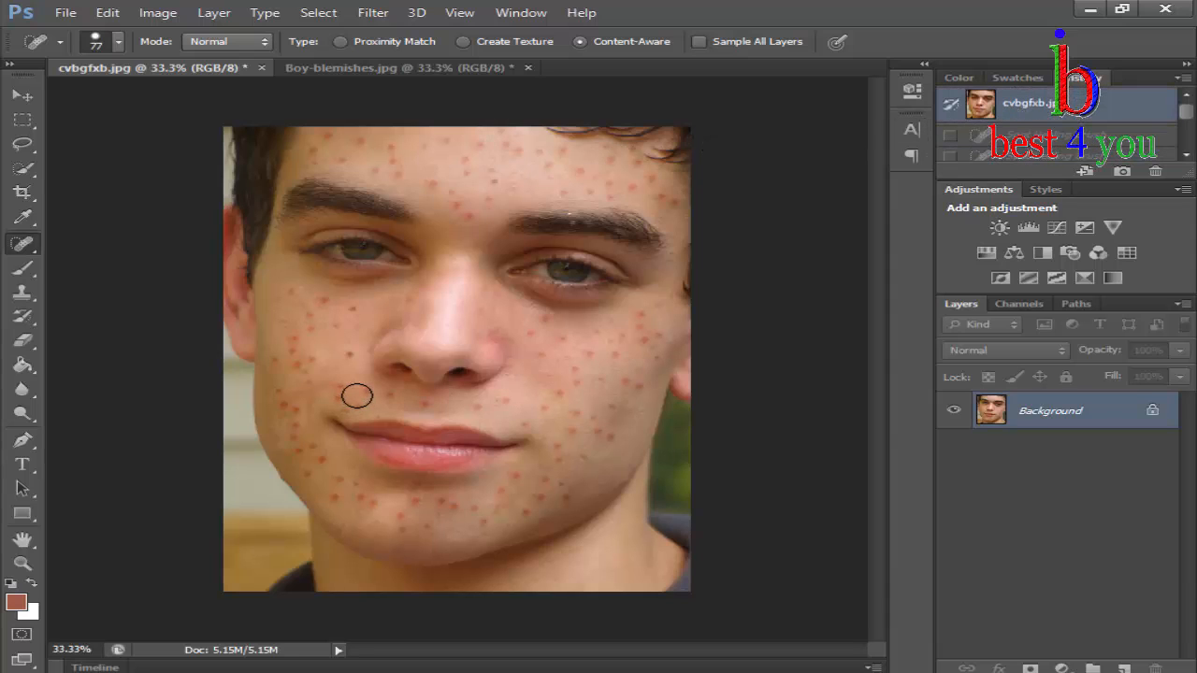
right_click(26, 247)
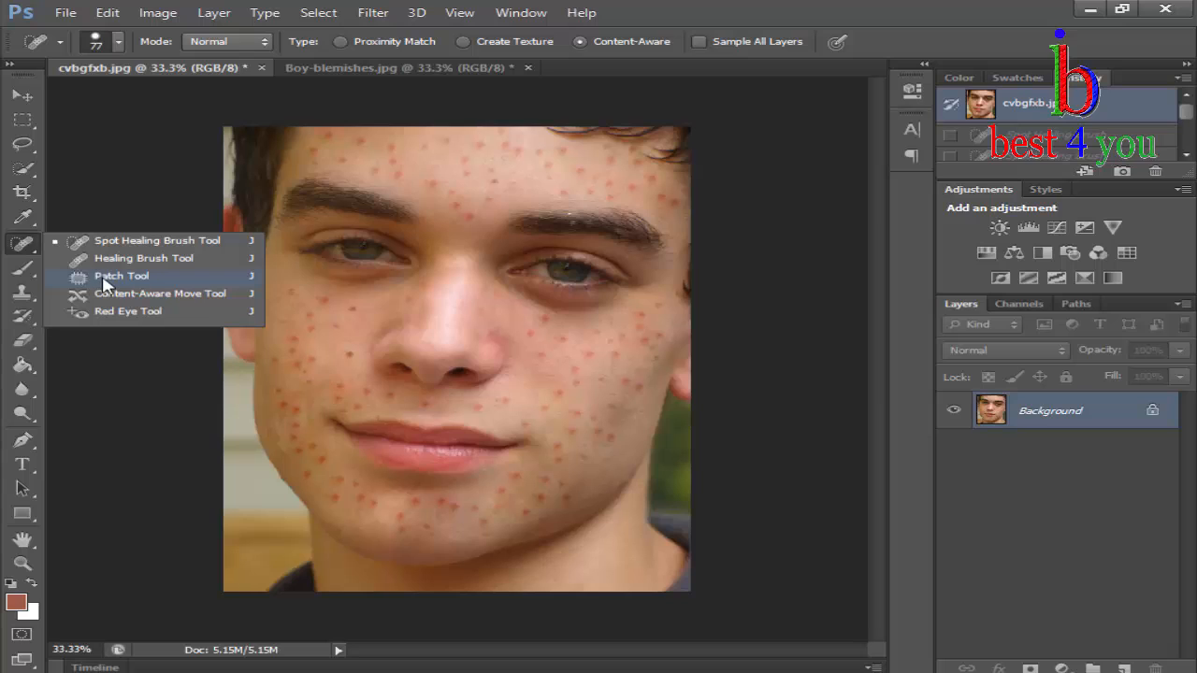
left_click(177, 280)
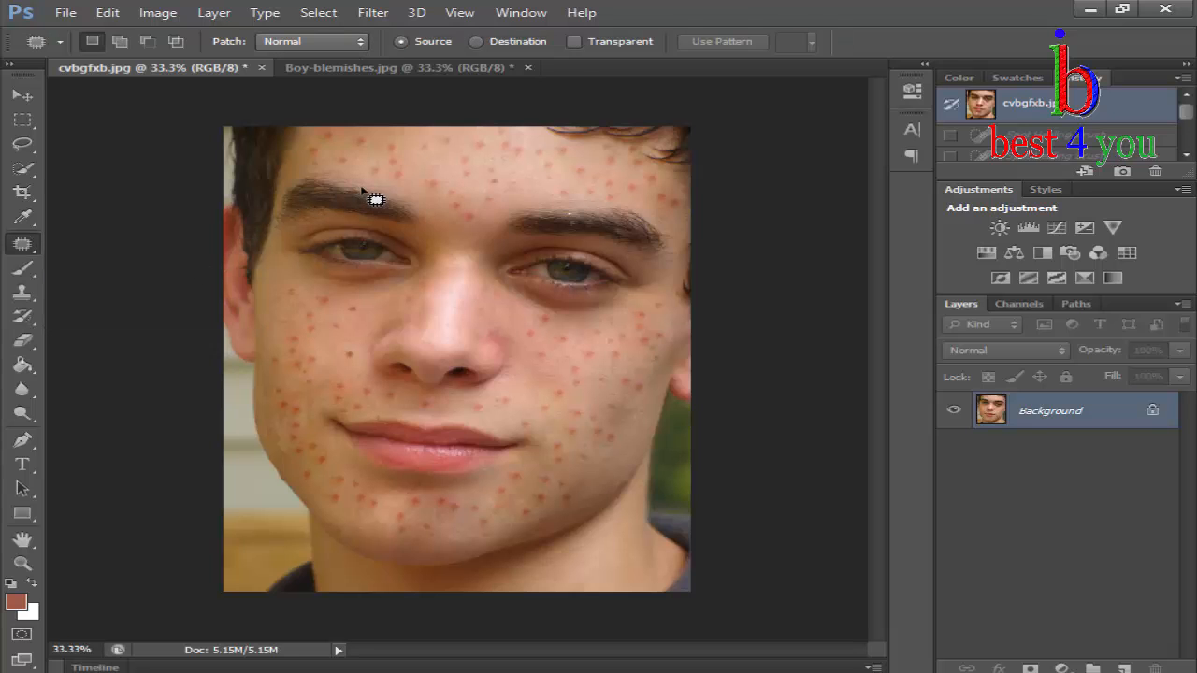
Outline the blemish at the top edge of the image-left forehead and patch it with clean skin from the forehead
key("ctrl+plus")
scroll(371, 196, "up", 5)
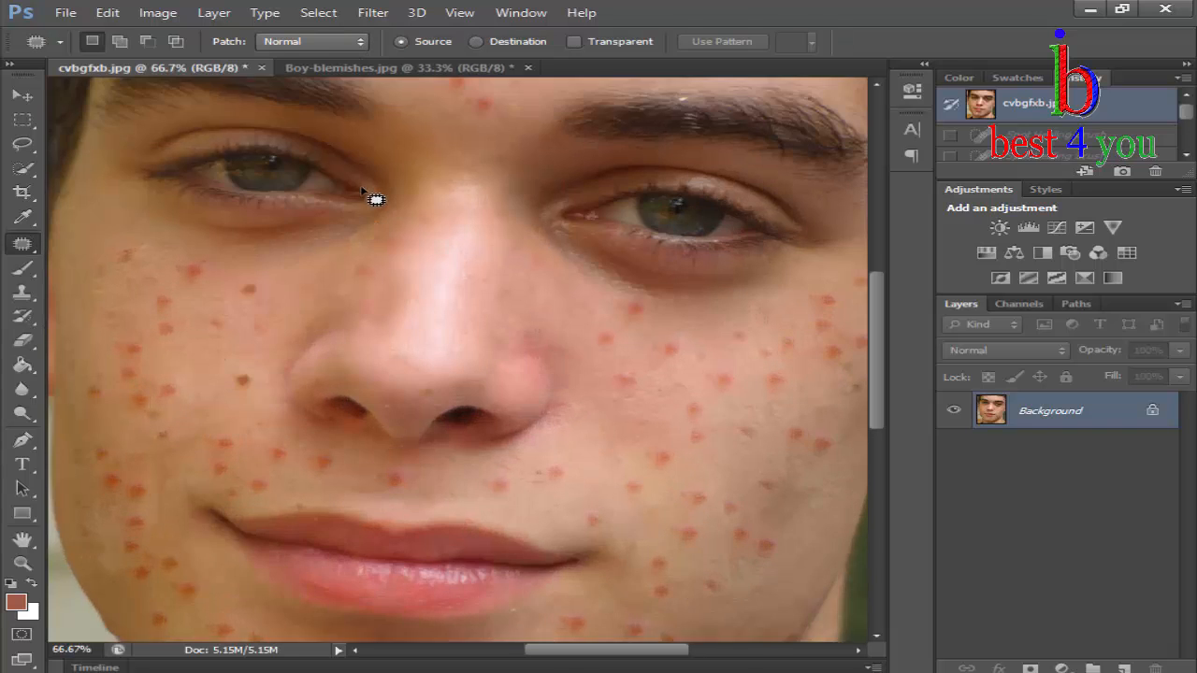
key("ctrl+plus")
scroll(379, 195, "up", 5)
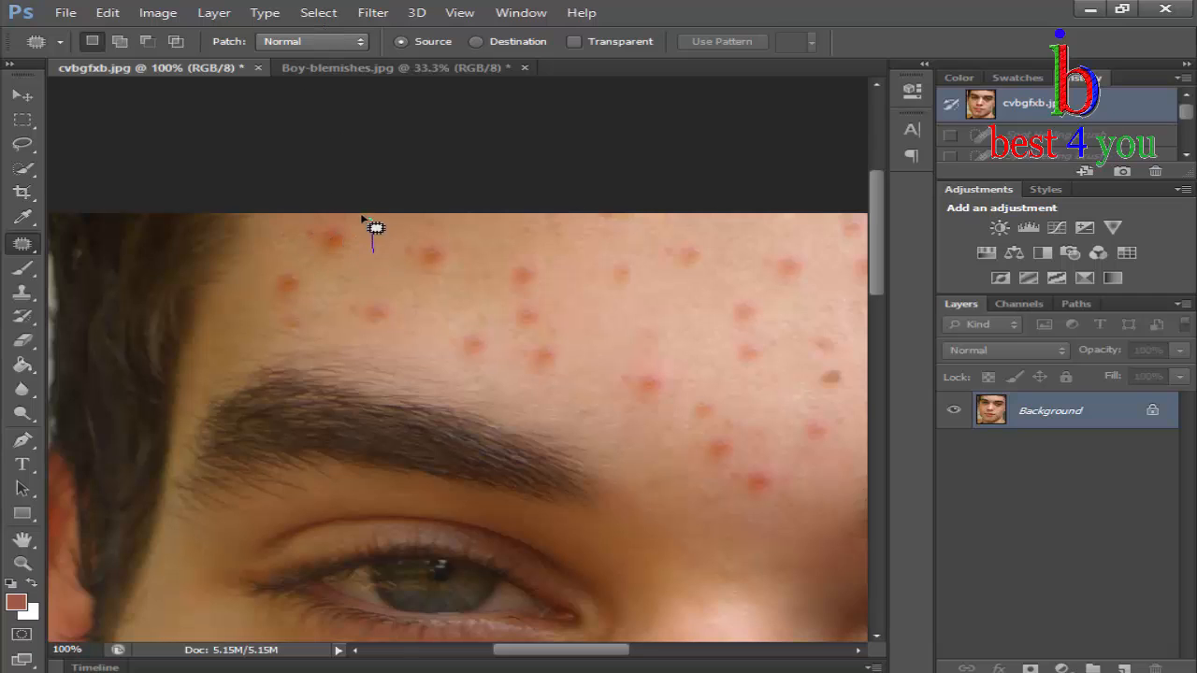
mouse_move(295, 247)
left_mouse_down()
mouse_move(329, 263)
mouse_move(383, 262)
left_mouse_up()
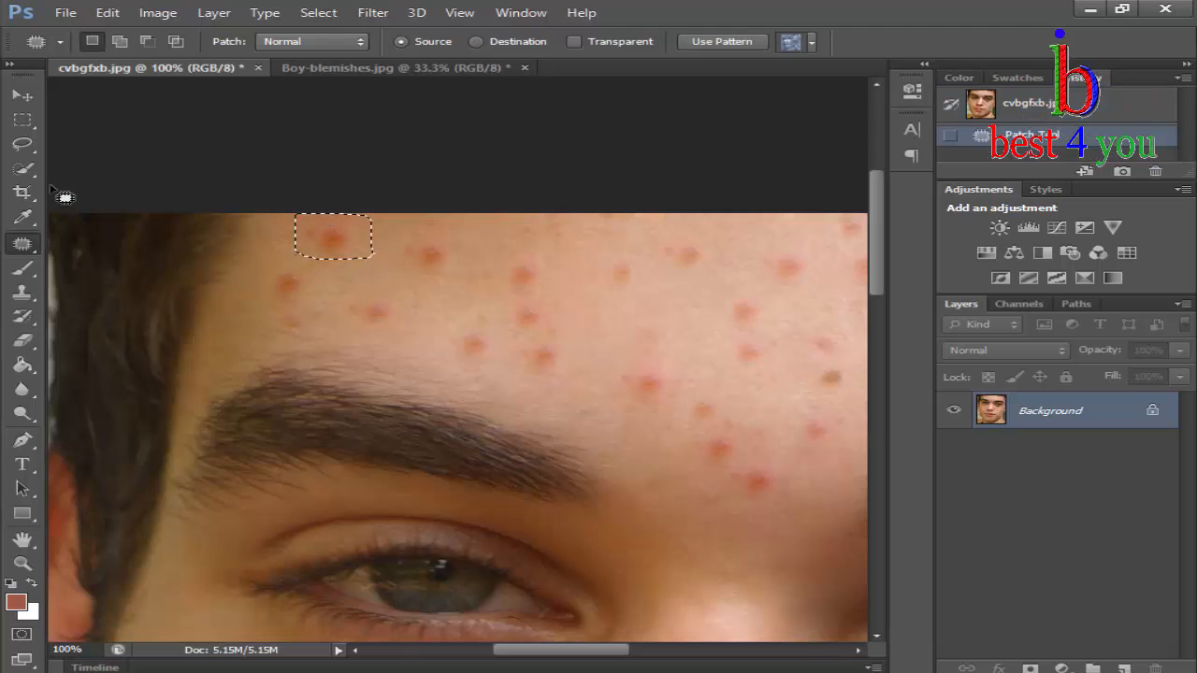
left_click(21, 146)
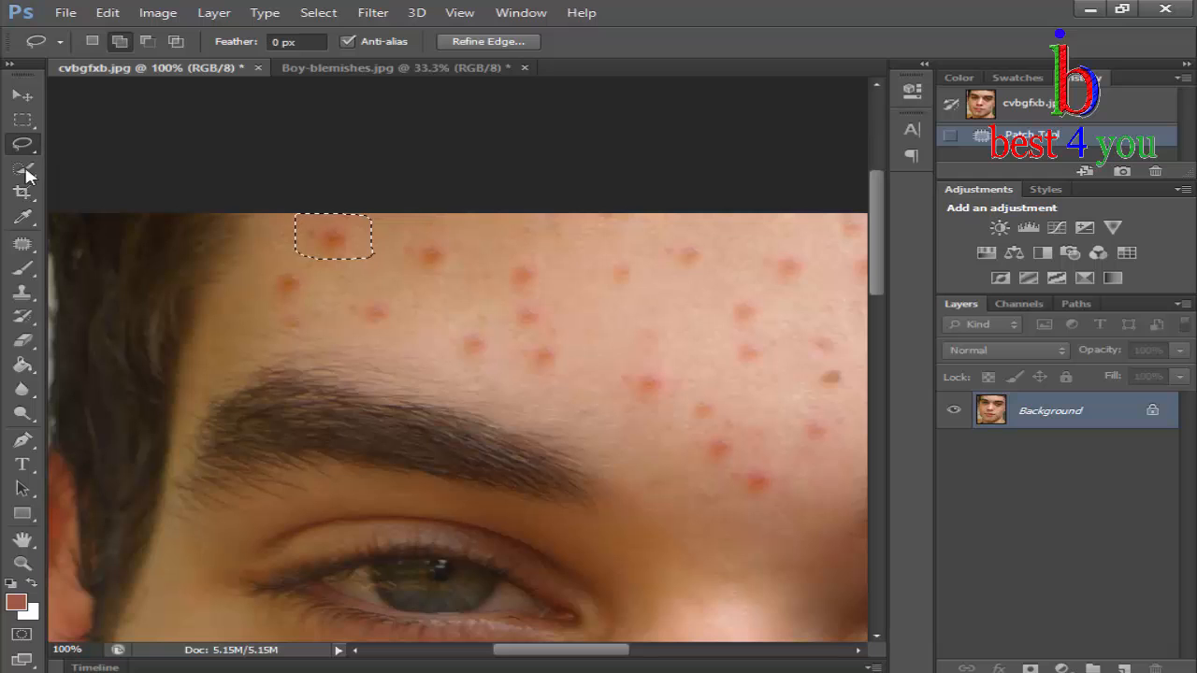
left_click(24, 245)
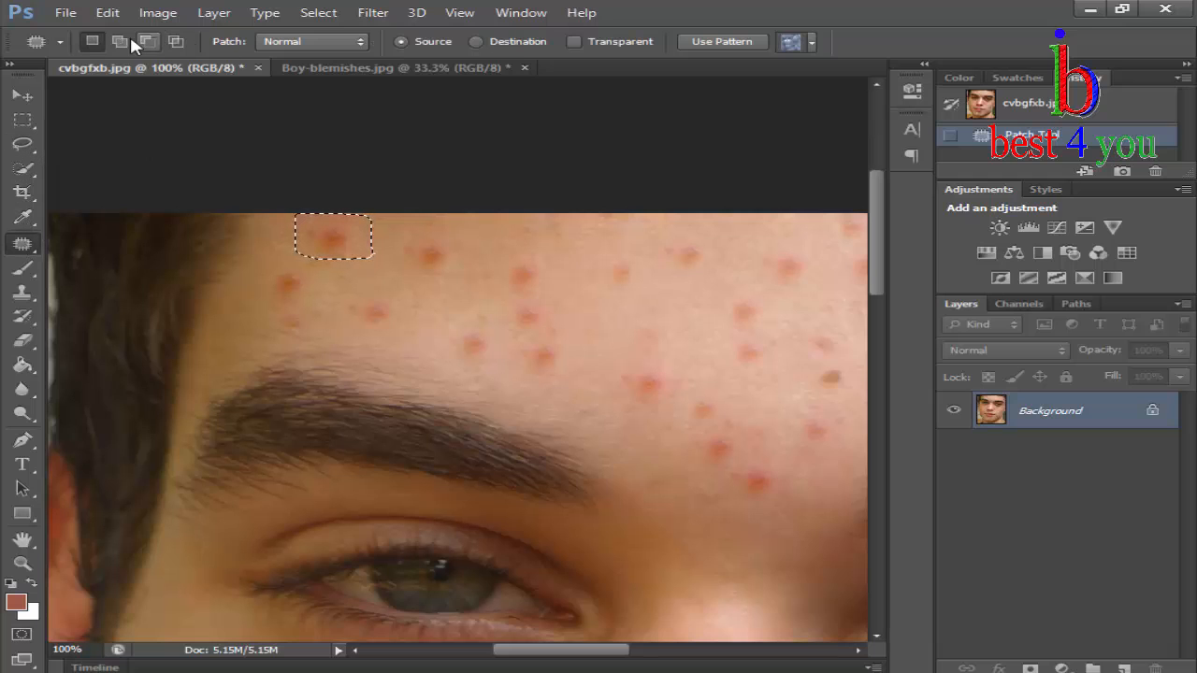
left_click_drag(318, 239, 565, 309)
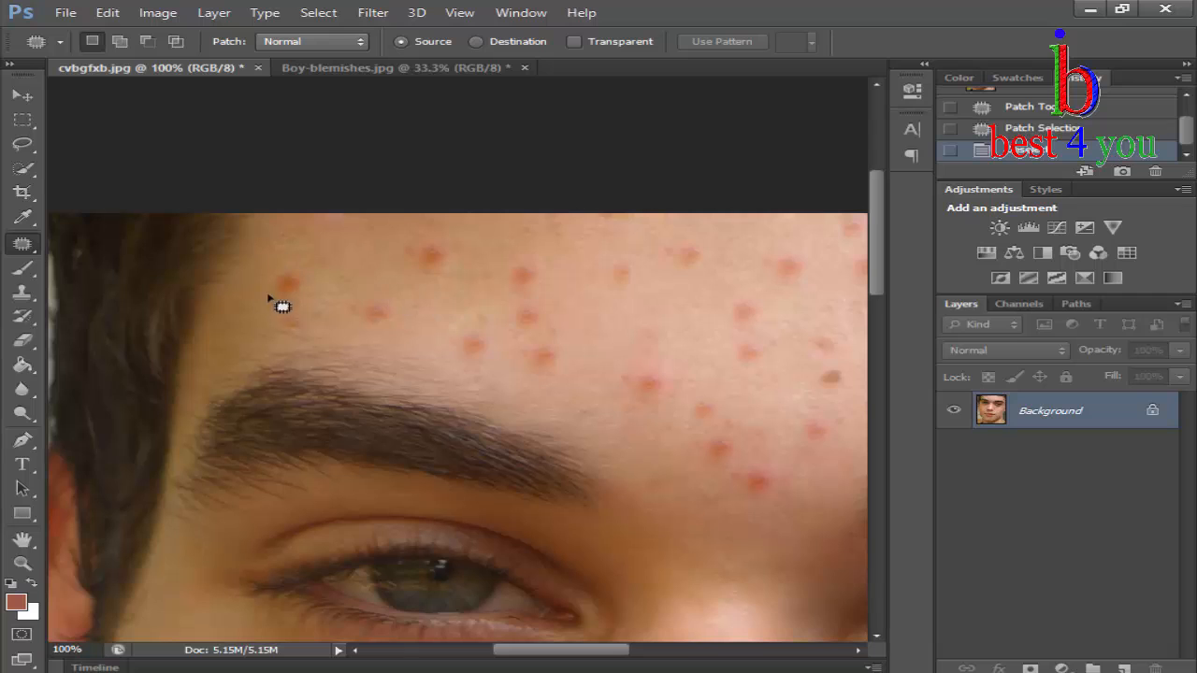
Patch the blemishes above the outer half of the image-left eyebrow with clean skin
mouse_move(327, 307)
left_mouse_down()
mouse_move(309, 297)
mouse_move(343, 267)
left_mouse_up()
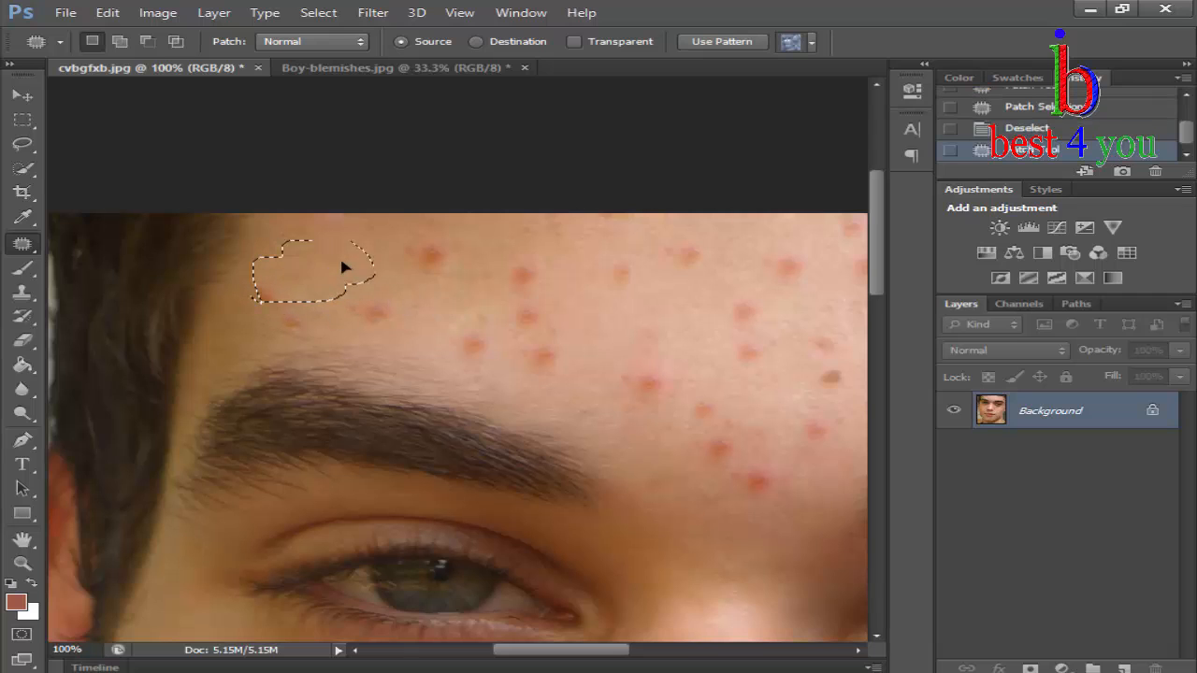
left_click(355, 289)
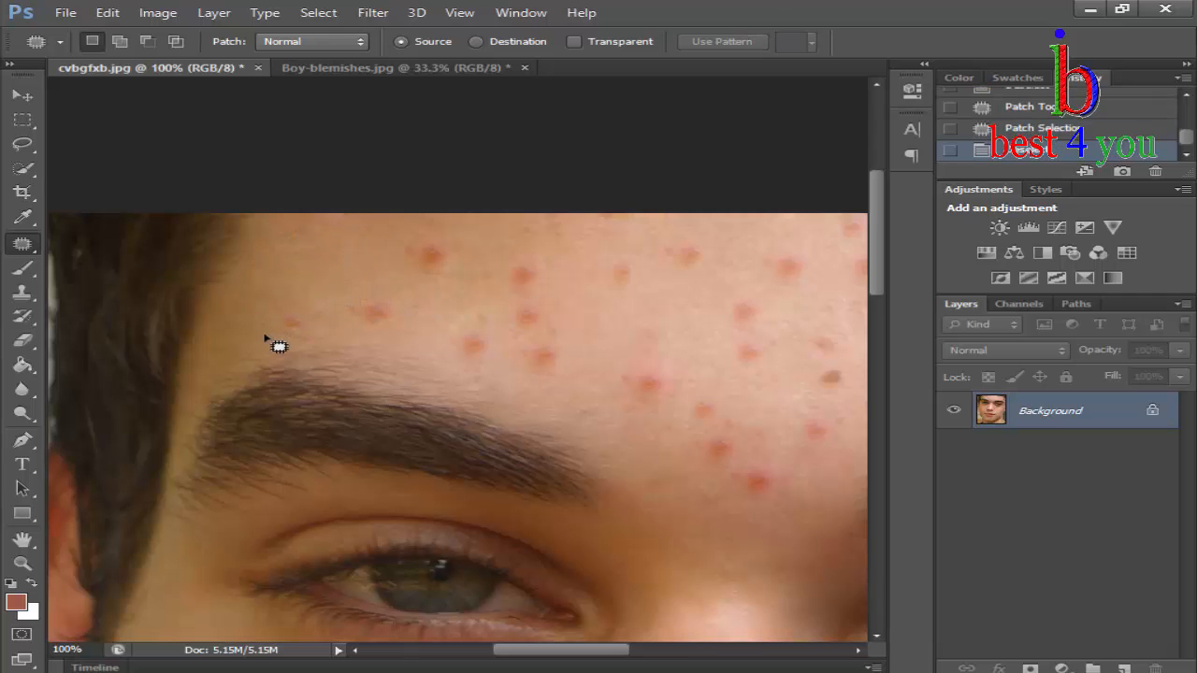
left_click_drag(278, 334, 267, 329)
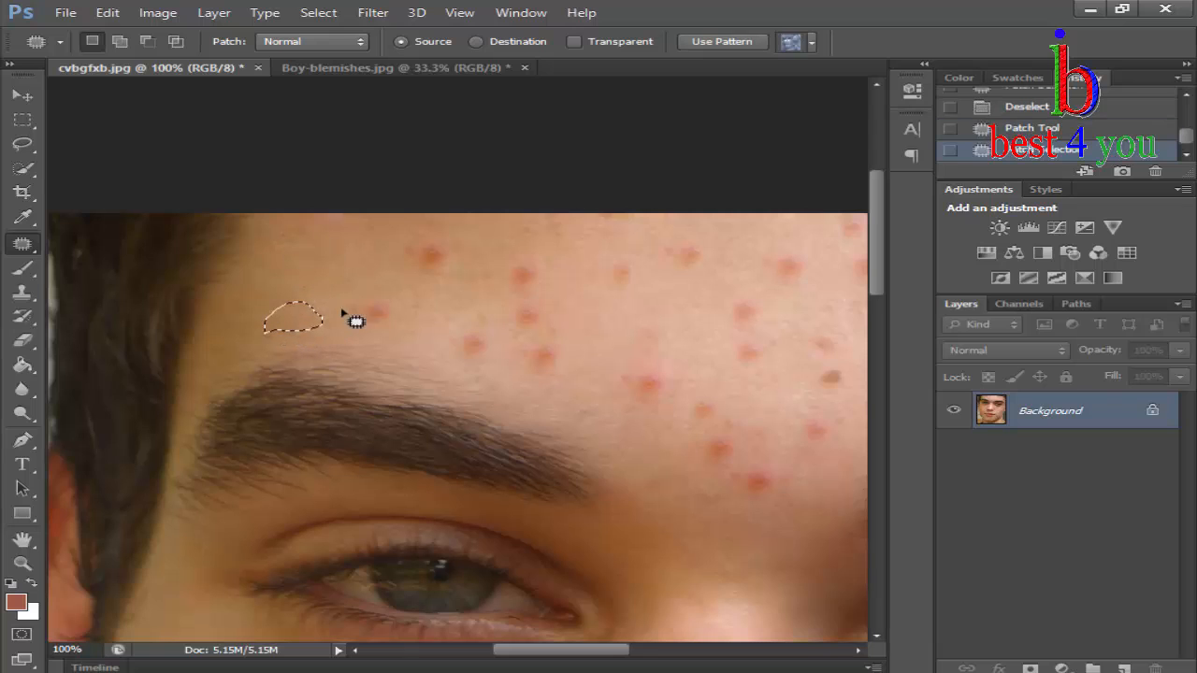
mouse_move(402, 301)
left_mouse_down()
mouse_move(344, 326)
mouse_move(331, 245)
left_mouse_up()
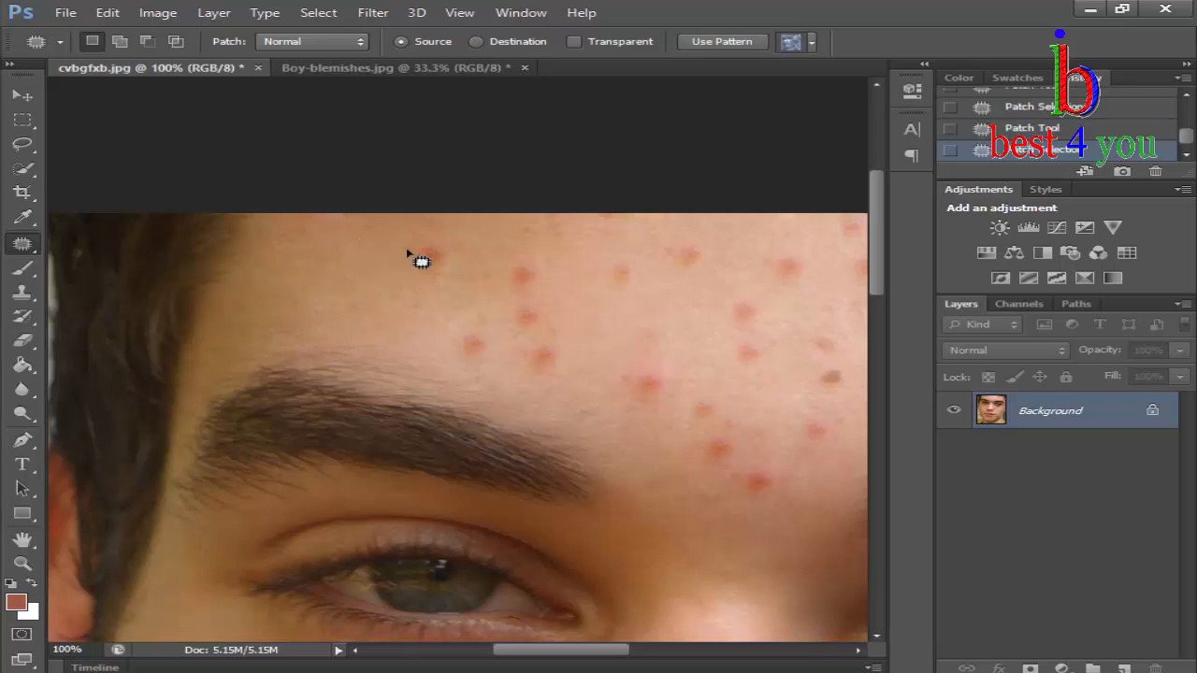
Patch the groups of blemishes above the inner half of the image-left eyebrow with clean forehead skin
mouse_move(425, 280)
left_mouse_down()
mouse_move(339, 267)
mouse_move(530, 253)
mouse_move(563, 292)
mouse_move(438, 280)
left_mouse_up()
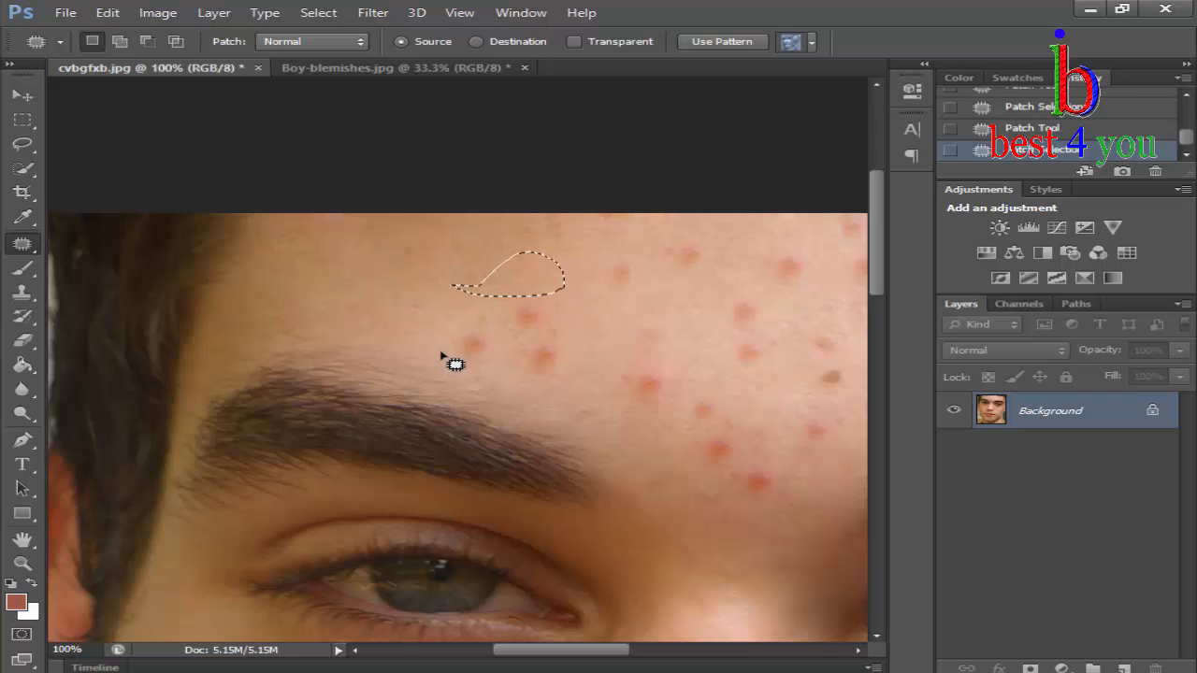
left_click_drag(442, 353, 483, 295)
mouse_move(596, 359)
left_mouse_down()
mouse_move(455, 334)
mouse_move(383, 272)
left_mouse_up()
left_click(316, 316)
mouse_move(501, 319)
left_mouse_down()
mouse_move(560, 335)
mouse_move(477, 338)
mouse_move(345, 245)
left_mouse_up()
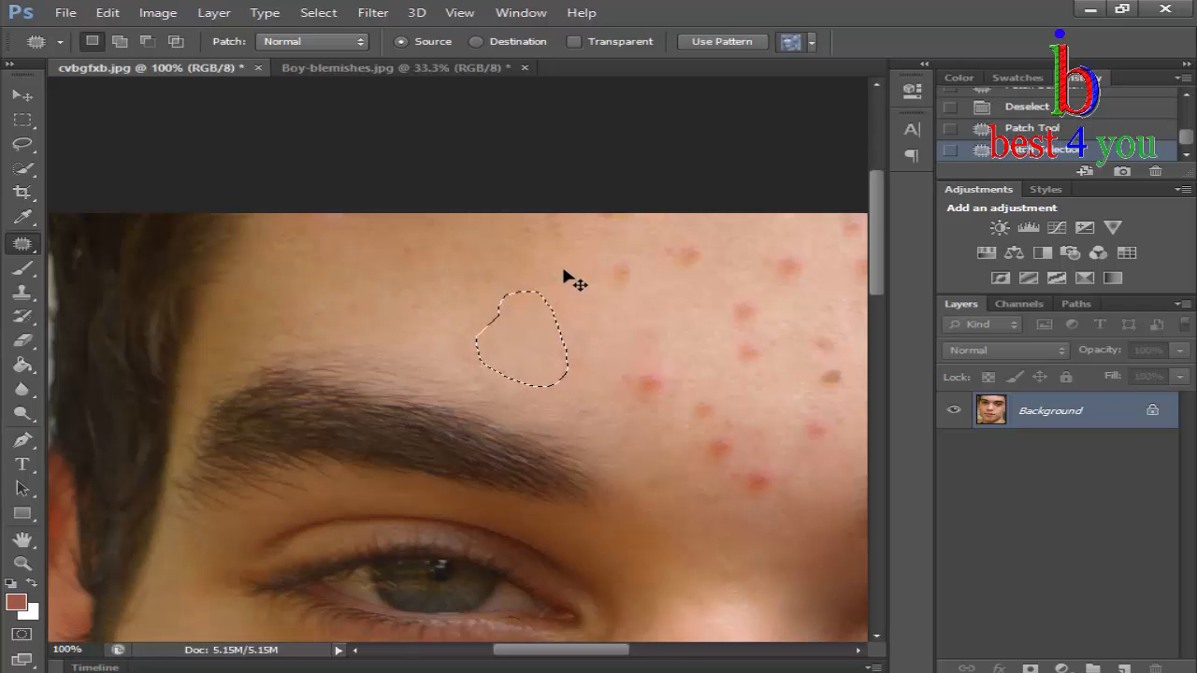
Patch the spots in the upper middle of the forehead with clean skin and clear the selection
scroll(576, 280, "right", 5)
scroll(581, 282, "down", 1)
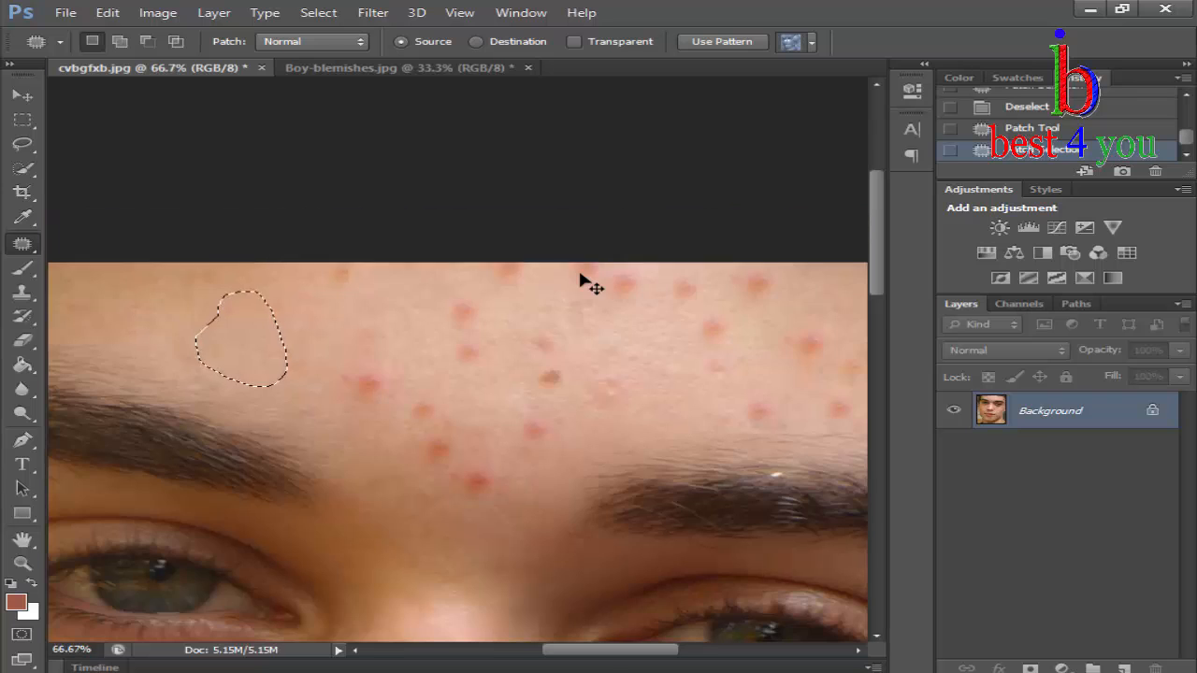
mouse_move(393, 383)
left_mouse_down()
mouse_move(337, 339)
mouse_move(357, 280)
mouse_move(458, 268)
mouse_move(532, 337)
left_mouse_up()
mouse_move(398, 384)
left_mouse_down()
mouse_move(321, 309)
mouse_move(286, 305)
mouse_move(583, 284)
mouse_move(346, 314)
mouse_move(208, 286)
left_mouse_up()
key("ctrl+d")
key("ctrl+d")
Outline a large area from the middle of the forehead down between the eyebrows and patch it with the cleaned image-left forehead skin
mouse_move(386, 321)
left_mouse_down()
mouse_move(387, 291)
mouse_move(561, 263)
left_mouse_up()
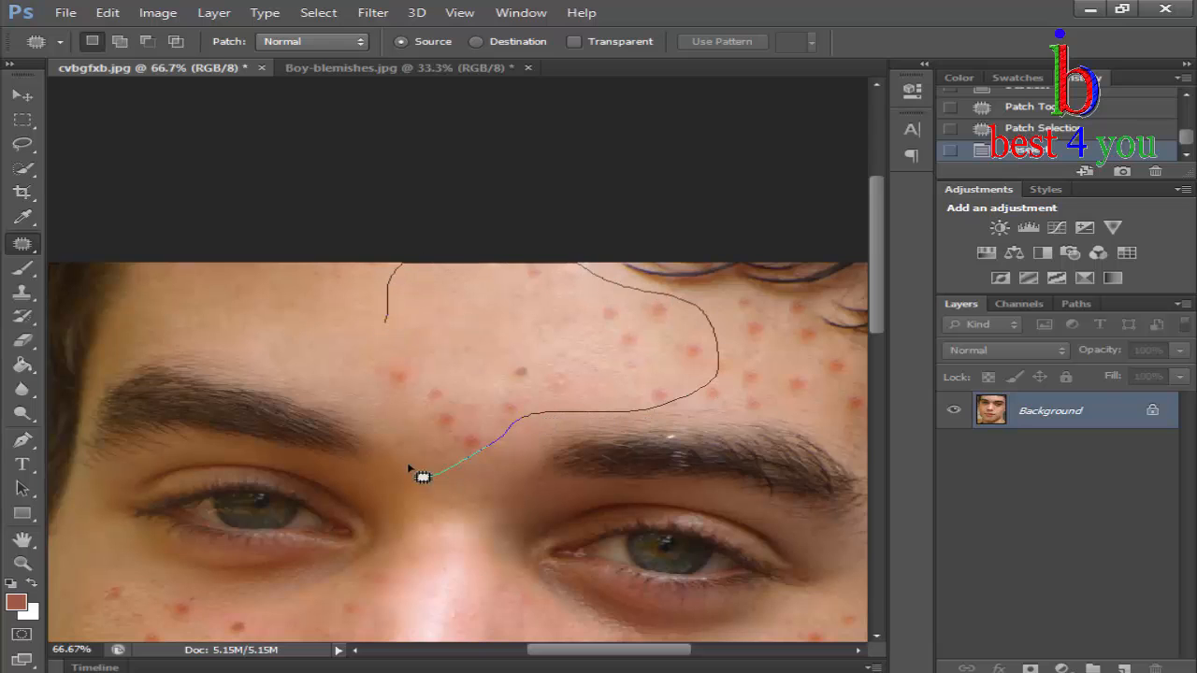
left_click_drag(385, 324, 386, 321)
mouse_move(516, 335)
left_mouse_down()
mouse_move(396, 235)
mouse_move(362, 228)
left_mouse_up()
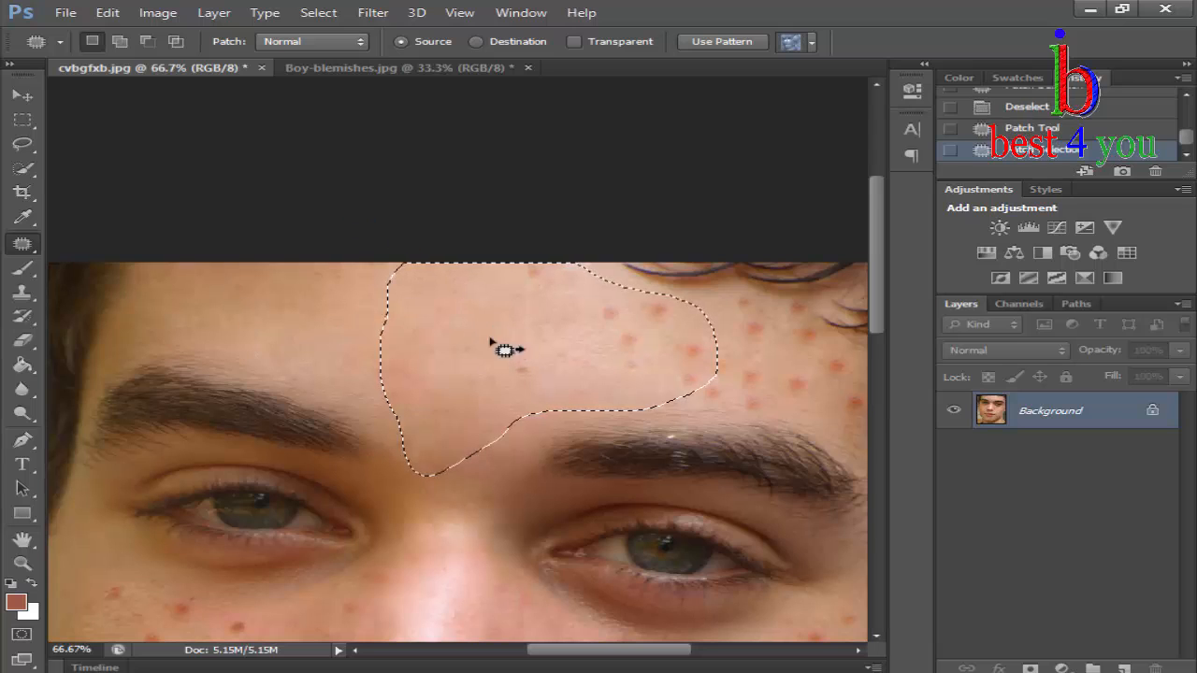
Patch the group of blemishes on the upper forehead above the inner half of the image-right eyebrow with clean forehead skin and clear the selection
key("ctrl+d")
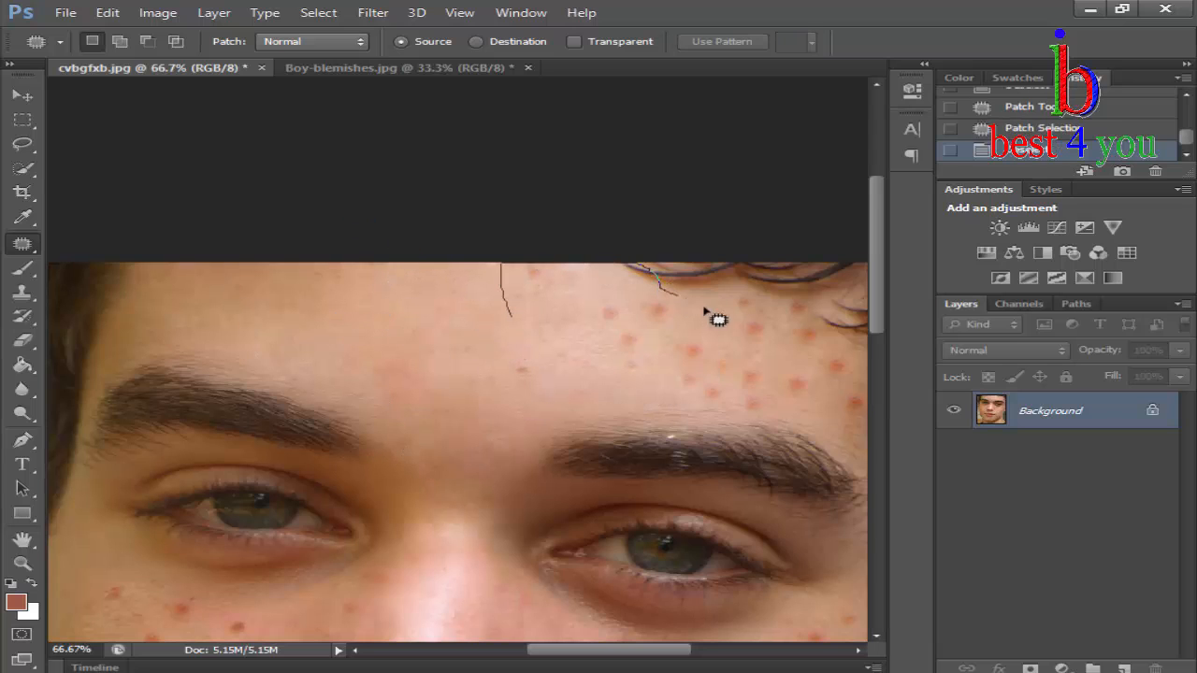
mouse_move(717, 320)
left_mouse_down()
mouse_move(617, 400)
mouse_move(481, 365)
left_mouse_up()
left_click_drag(617, 324, 441, 288)
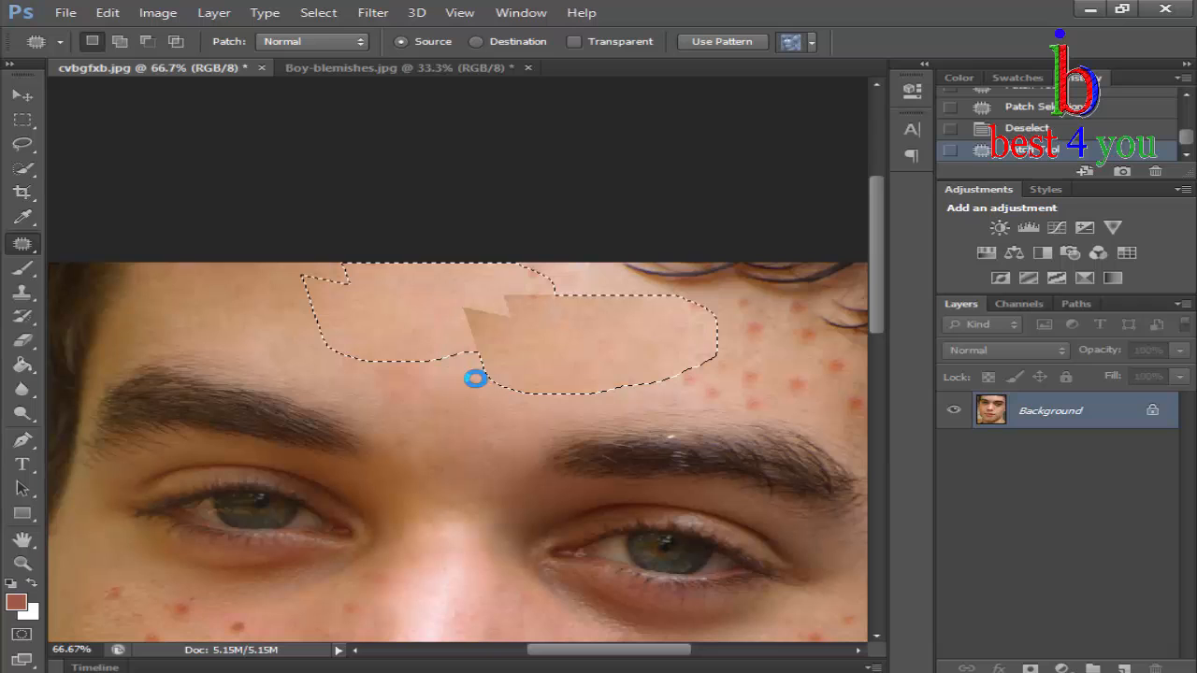
left_click_drag(476, 378, 477, 384)
key("ctrl+d")
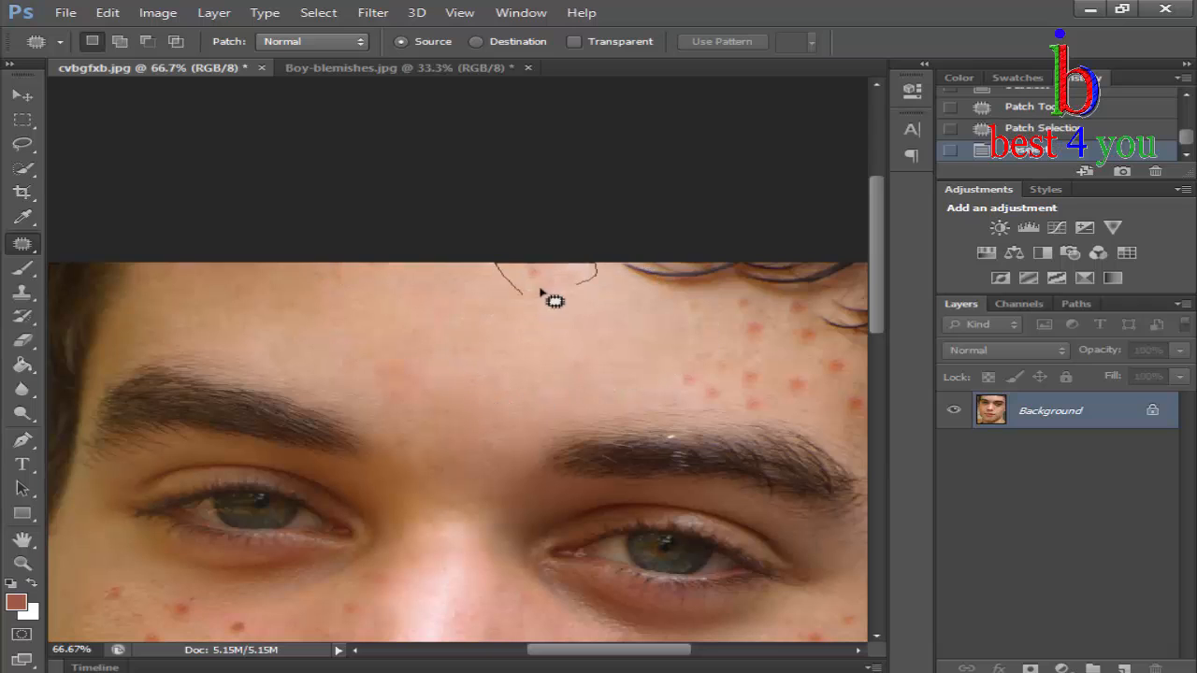
Patch the spot at the top middle of the forehead and the reddish area above the image-left eyebrow's inner end with clean skin
mouse_move(554, 300)
left_mouse_down()
mouse_move(569, 331)
mouse_move(534, 302)
mouse_move(585, 289)
mouse_move(552, 291)
mouse_move(511, 350)
left_mouse_up()
key("ctrl+d")
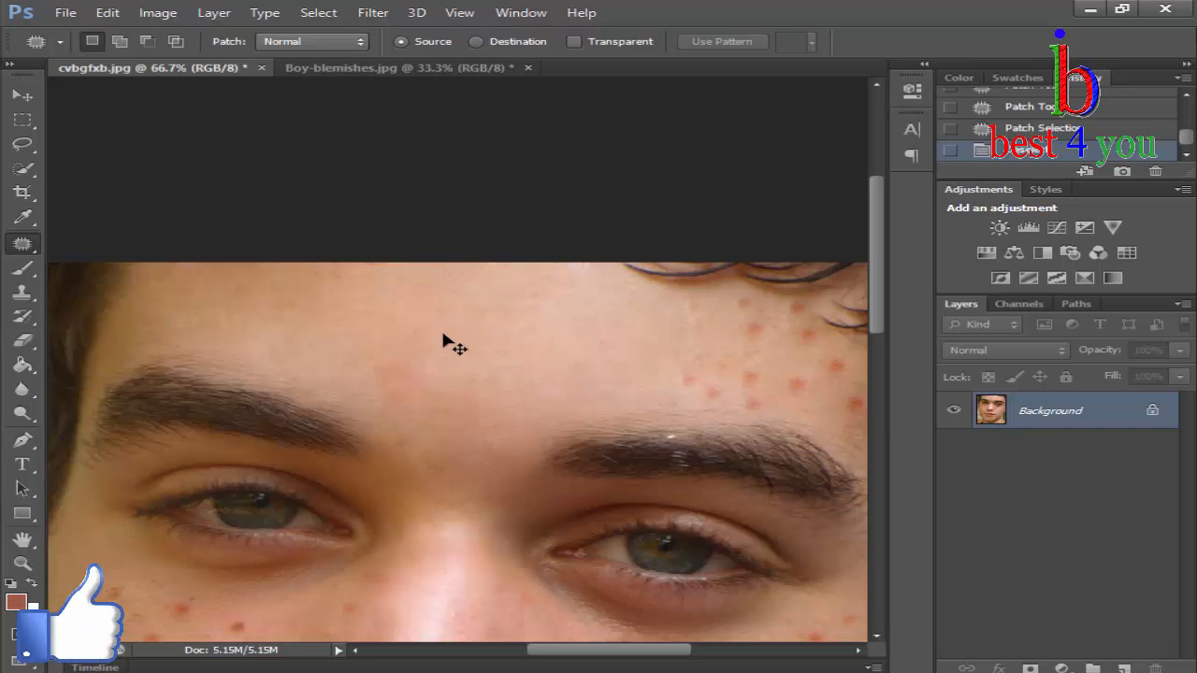
key("ctrl+minus")
key("ctrl+minus")
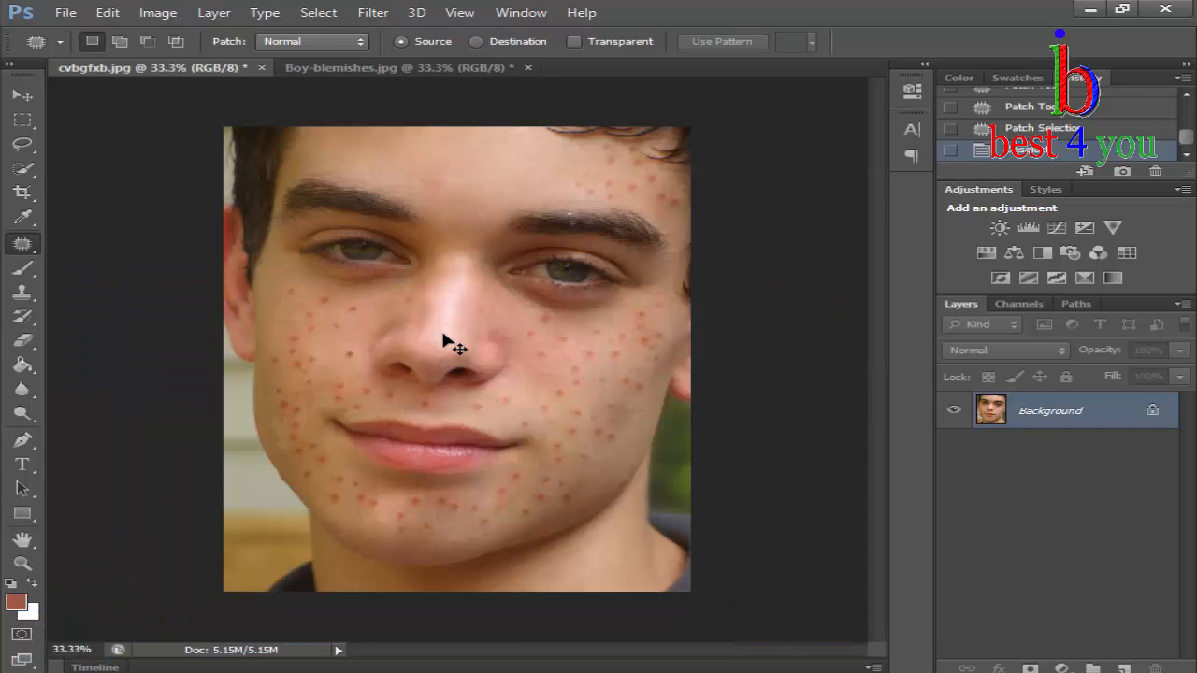
key("ctrl+plus")
key("ctrl+plus")
scroll(439, 281, "up", 3)
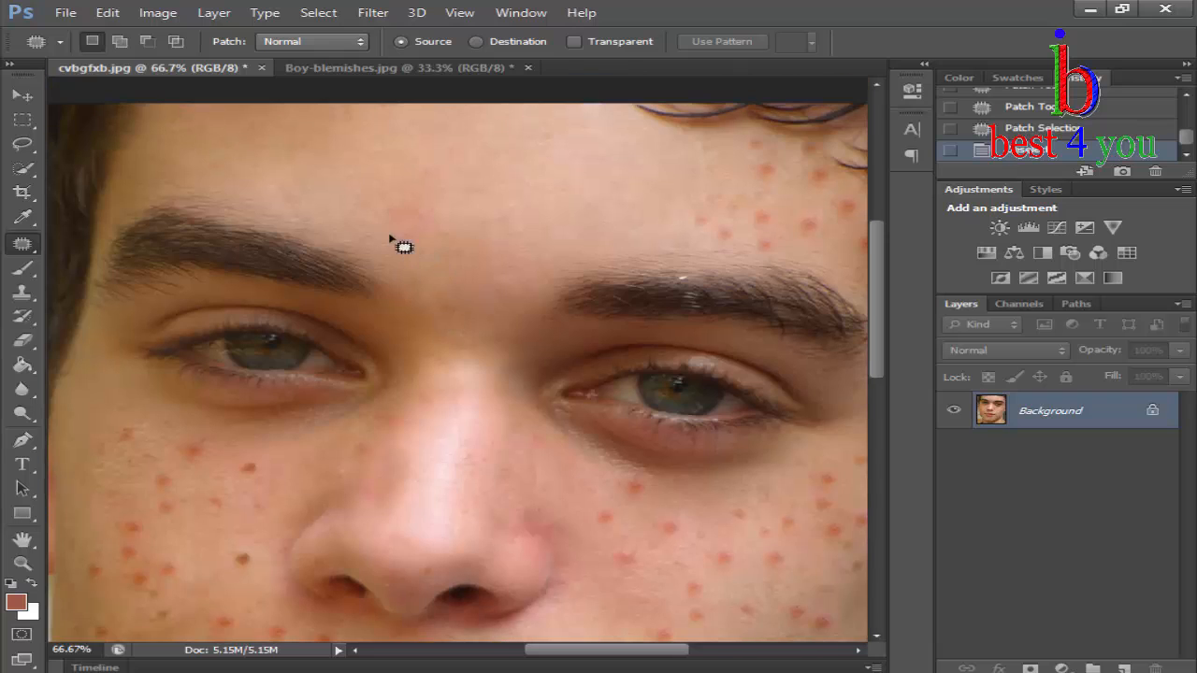
mouse_move(390, 238)
left_mouse_down()
mouse_move(483, 235)
mouse_move(397, 245)
left_mouse_up()
key("ctrl+d")
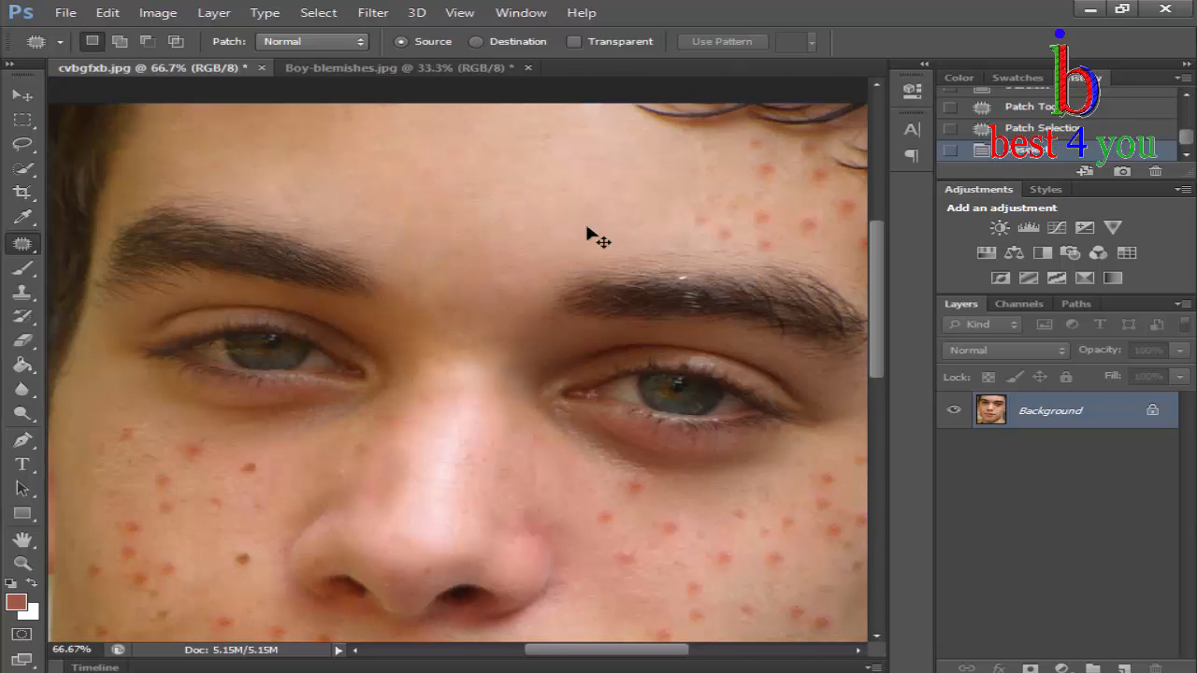
Patch the blemishes above the outer half of the image-right eyebrow and along the adjoining temple with clean forehead skin
scroll(588, 234, "right", 3)
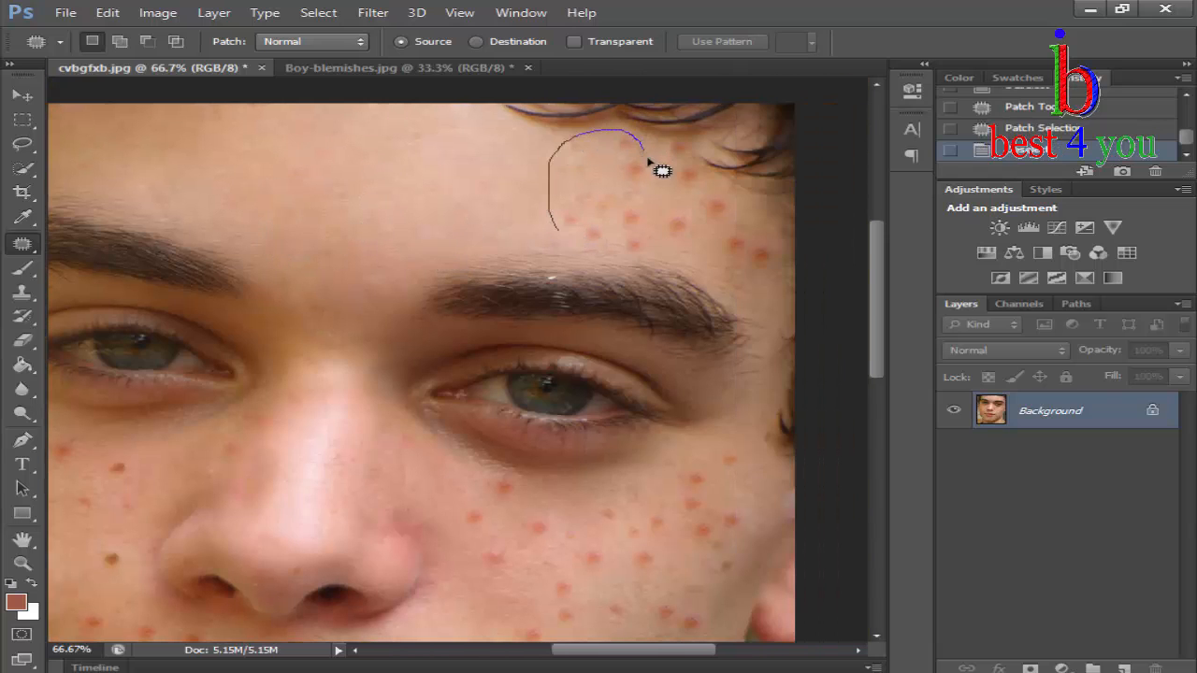
mouse_move(595, 249)
left_mouse_down()
mouse_move(553, 224)
mouse_move(382, 195)
left_mouse_up()
key("ctrl+d")
key("ctrl+d")
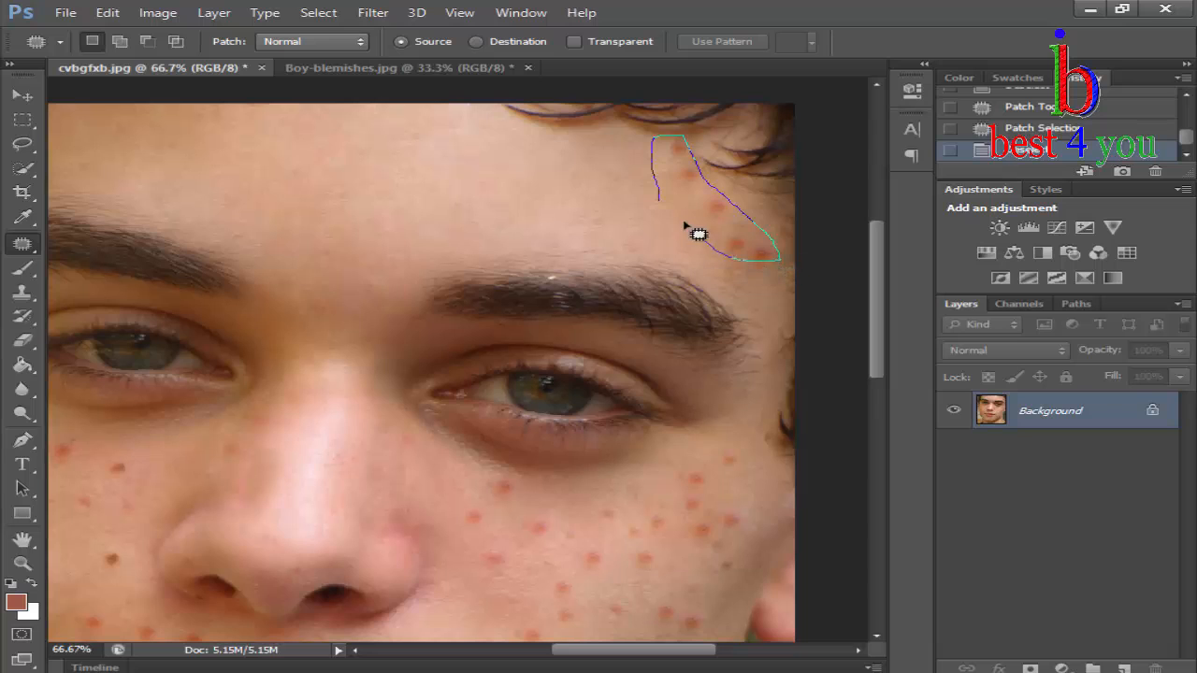
mouse_move(699, 234)
left_mouse_down()
mouse_move(660, 201)
mouse_move(387, 181)
mouse_move(493, 253)
left_mouse_up()
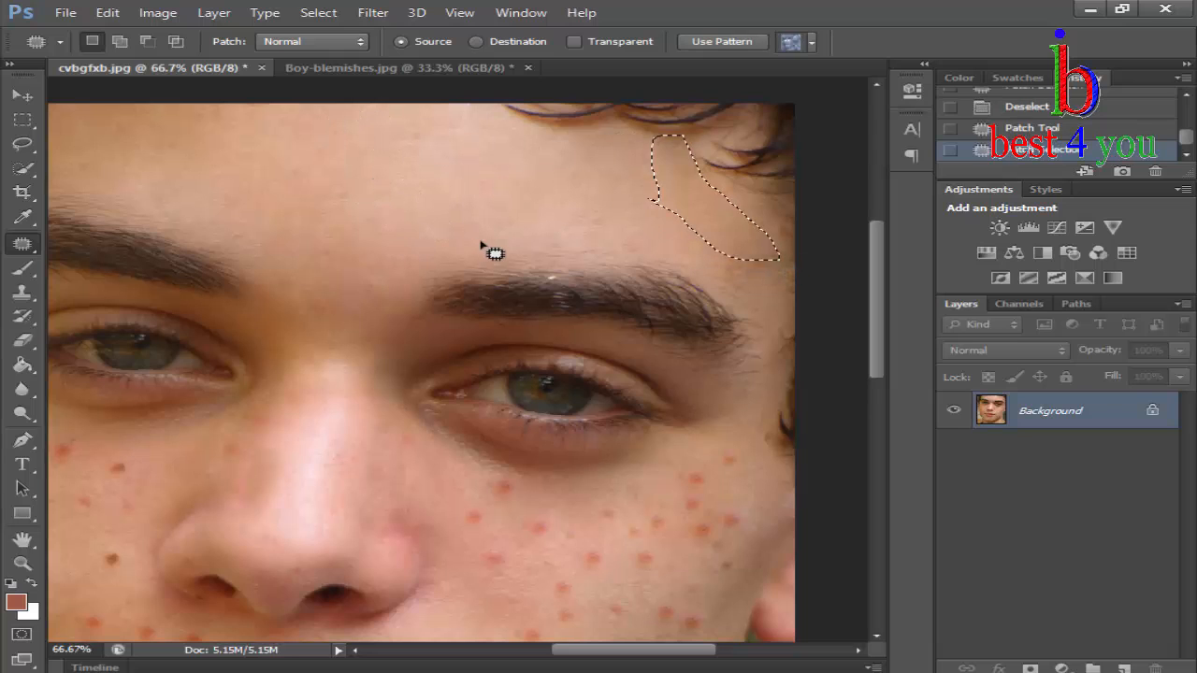
key("ctrl+d")
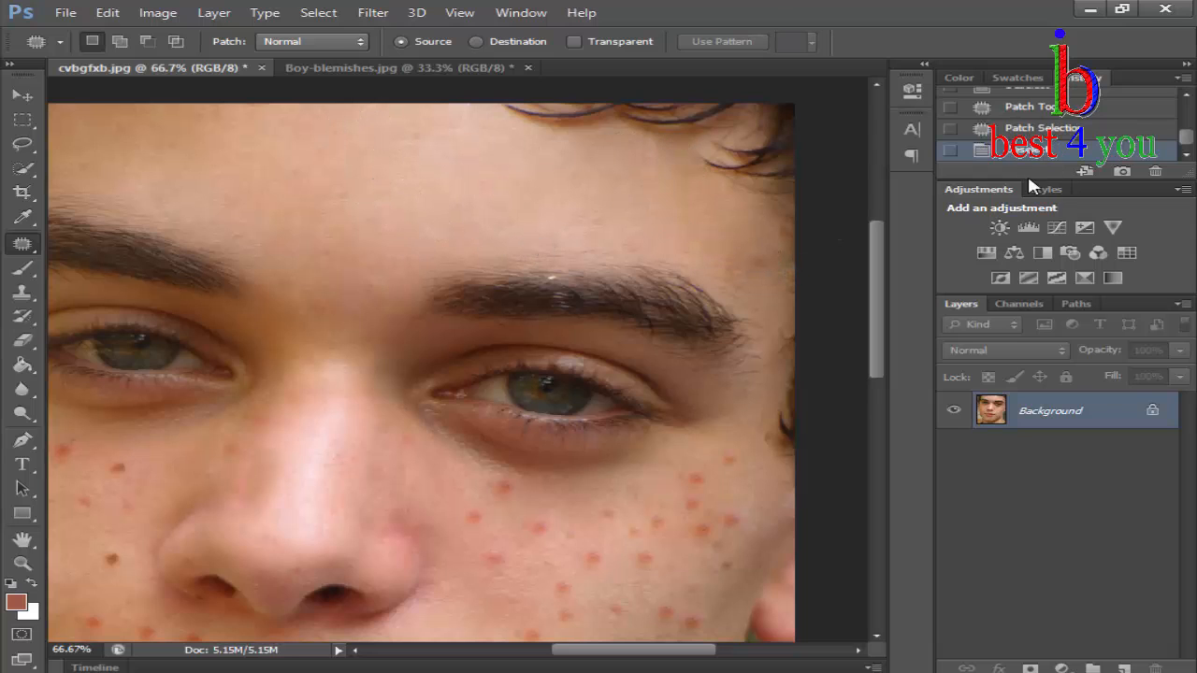
Compare the temple before and after the last patch through the history states, ending on the latest state
left_click(1029, 107)
left_click(1029, 128)
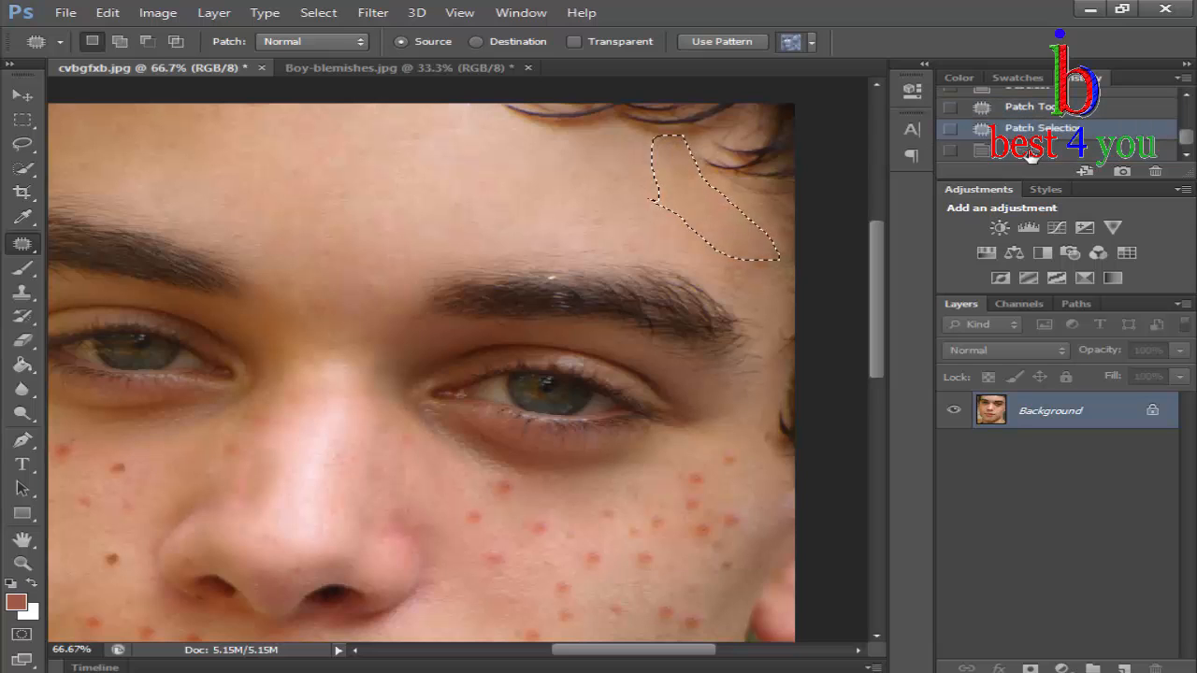
left_click(1029, 150)
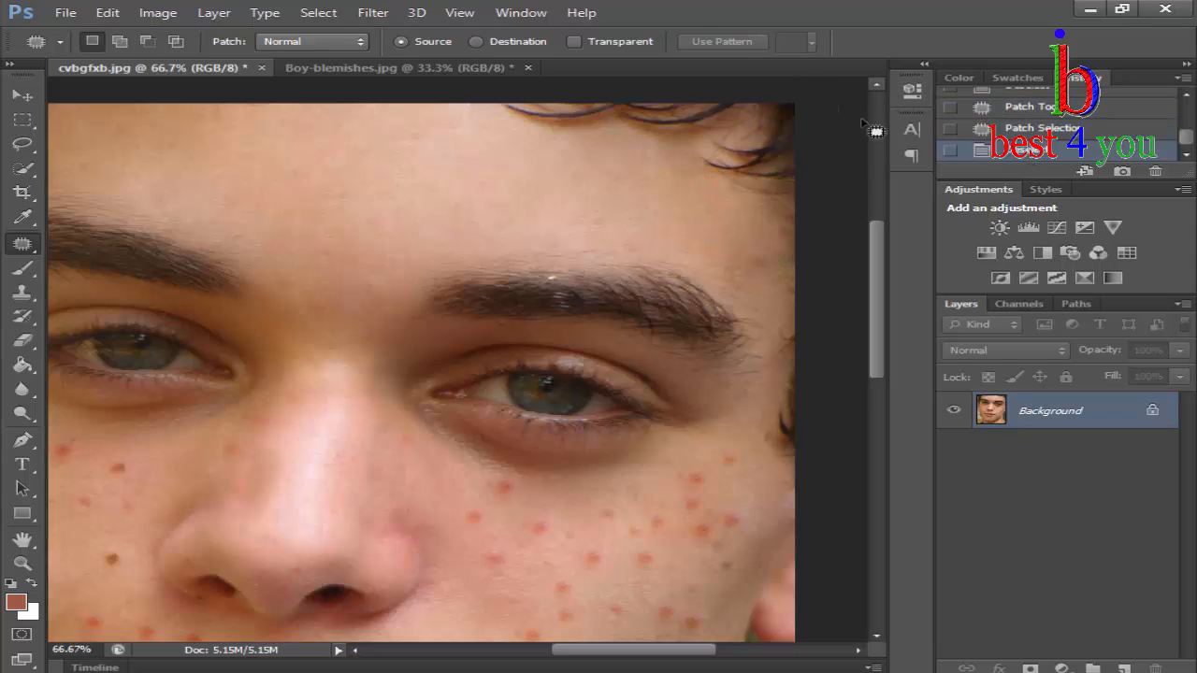
Outline the blemishes on the outer image-right cheek beside the eye, patch them with clean forehead skin, and clear the selection
scroll(716, 248, "down", 5)
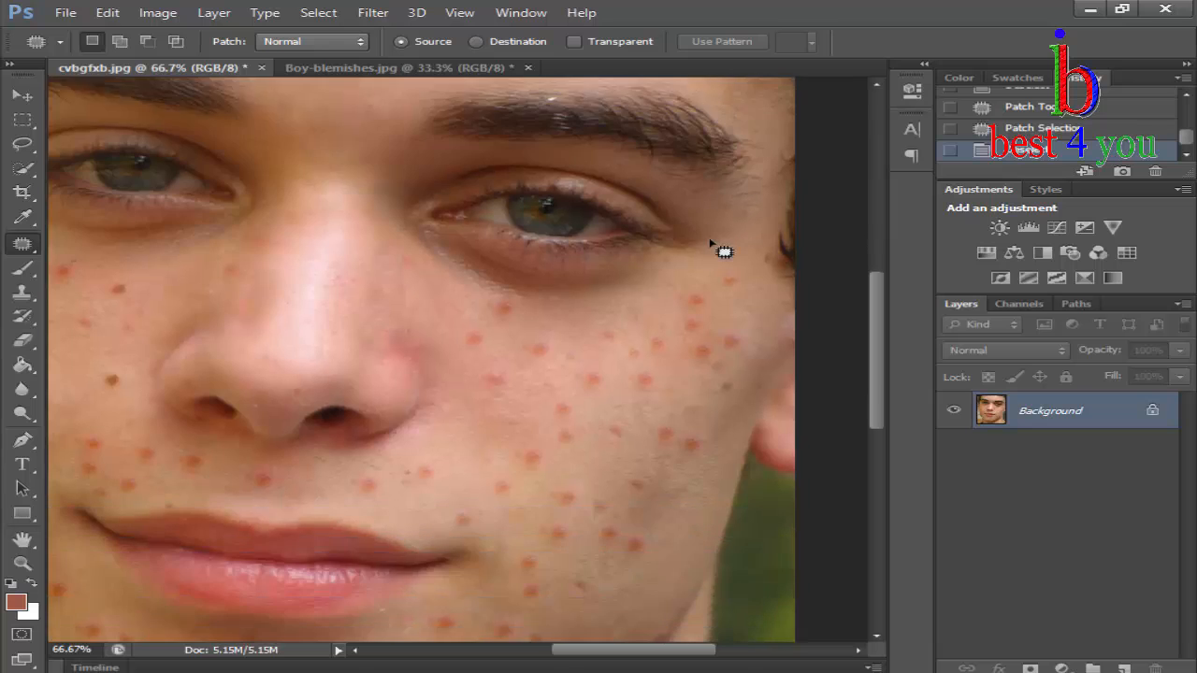
scroll(739, 229, "up", 1)
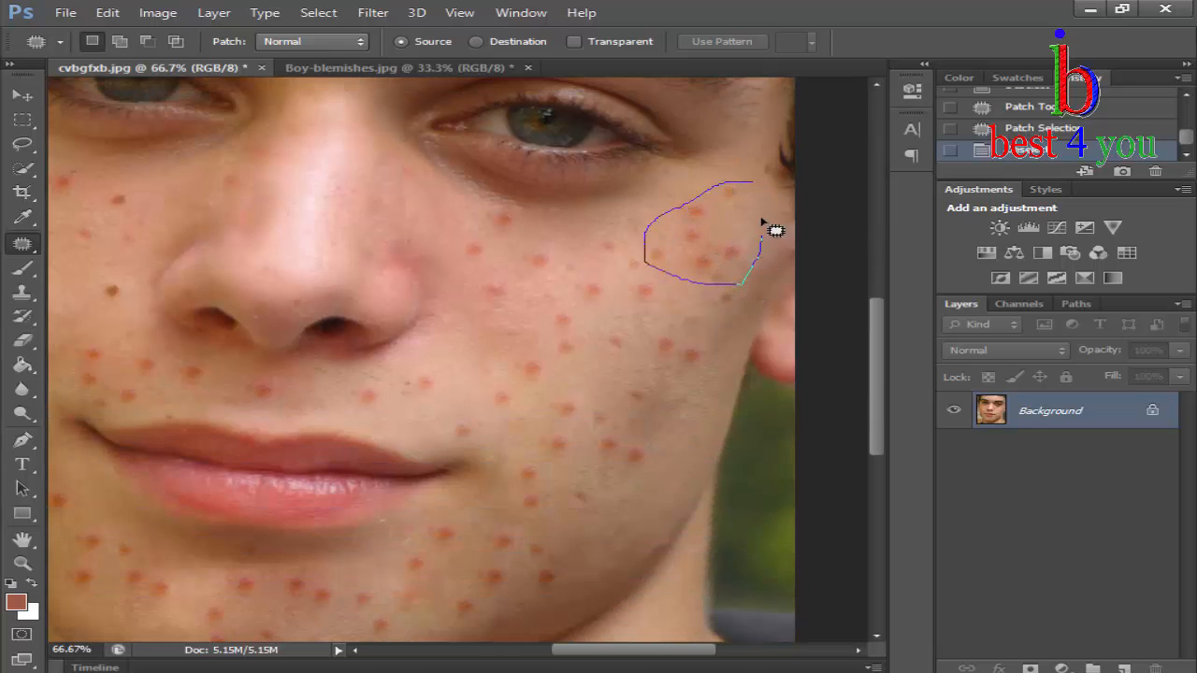
left_click_drag(759, 189, 761, 195)
key("ctrl+minus")
key("ctrl+minus")
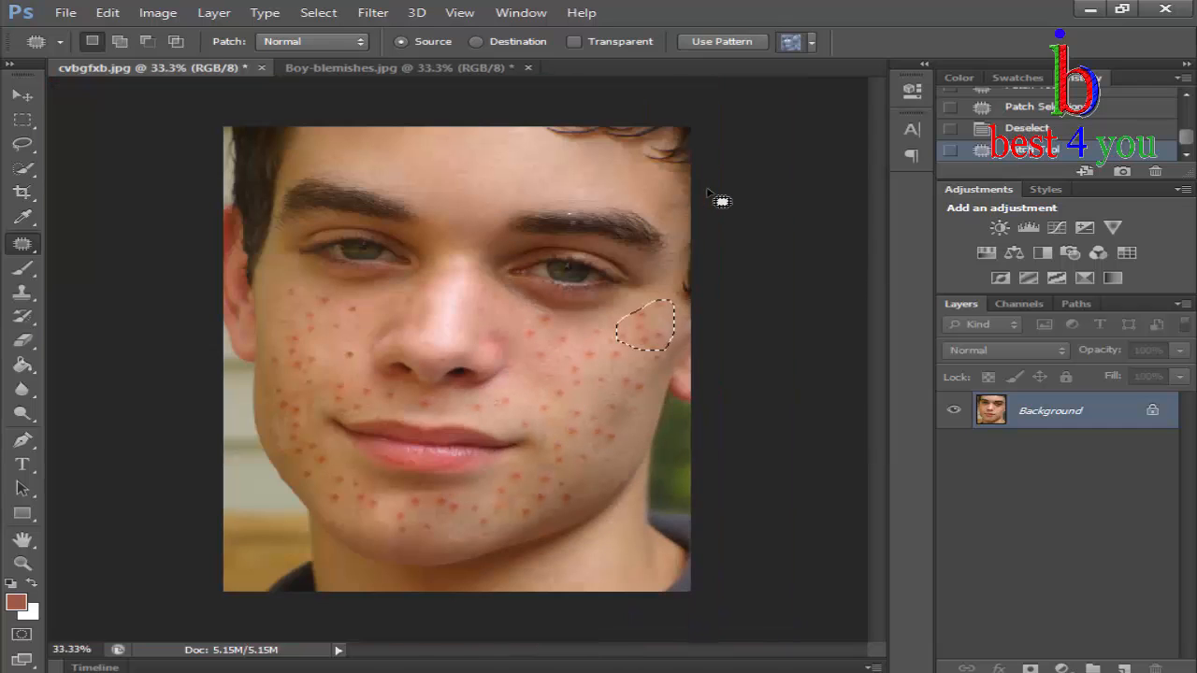
left_click_drag(620, 315, 451, 168)
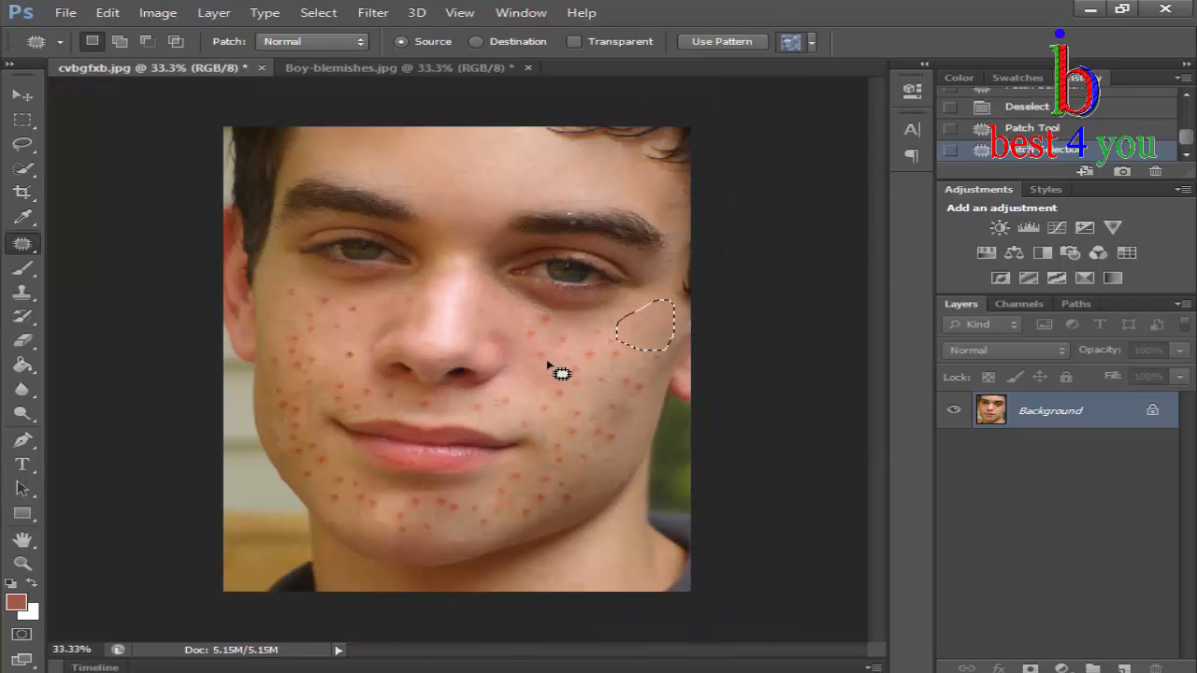
key("ctrl+d")
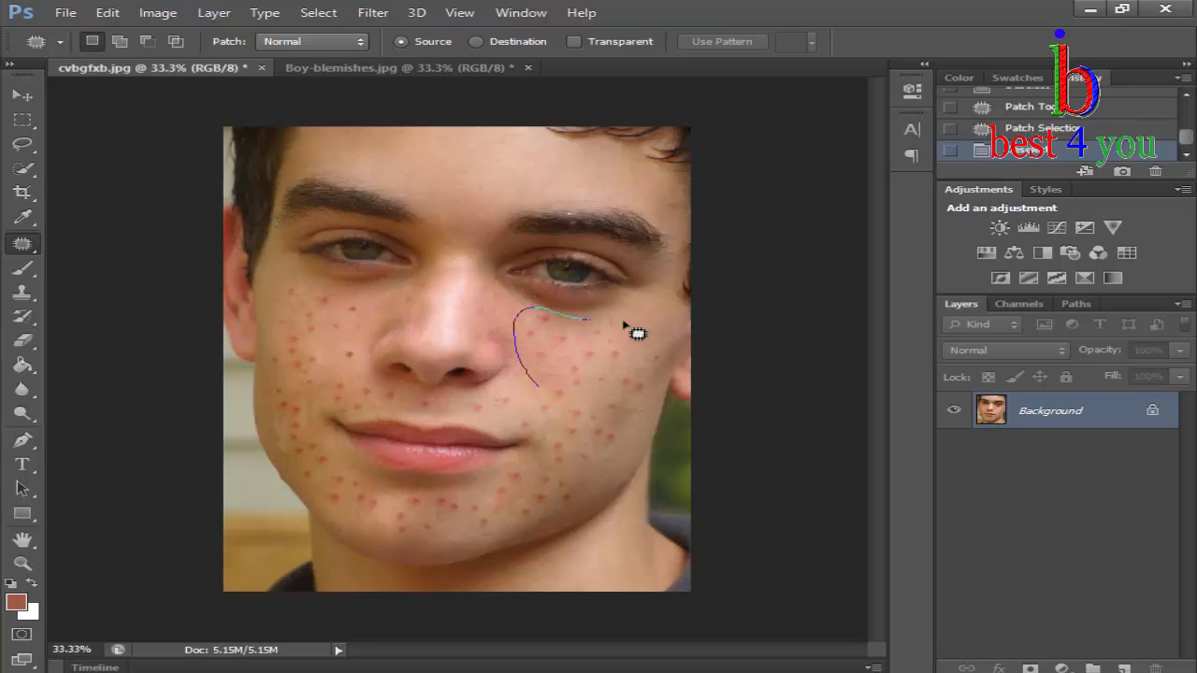
Patch the large blemished area of the image-right cheek and the remaining spot under the eye with clean forehead skin
mouse_move(660, 404)
left_mouse_down()
mouse_move(578, 402)
mouse_move(465, 185)
left_mouse_up()
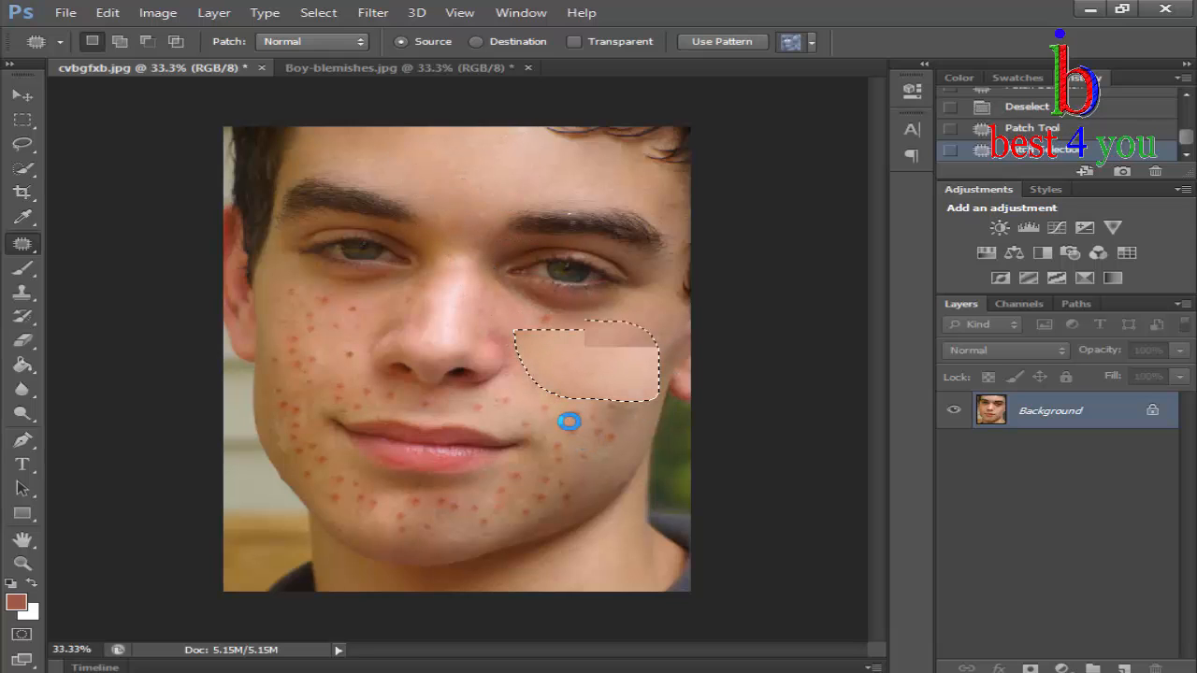
left_click(535, 325)
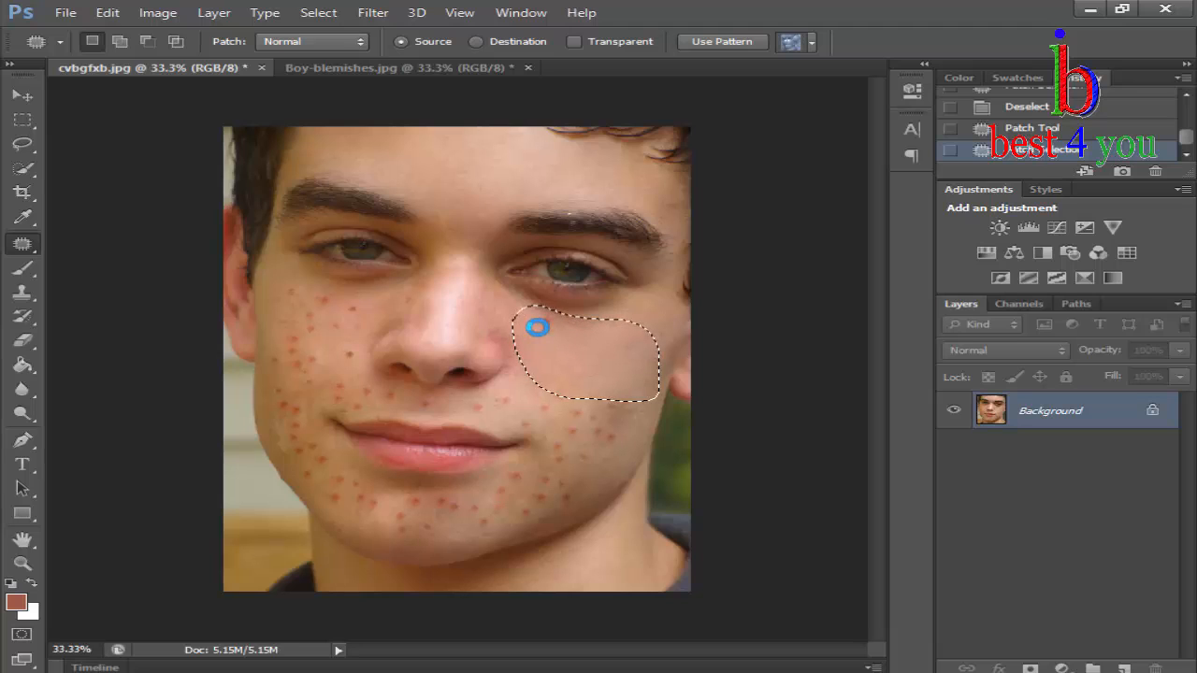
left_click(525, 327)
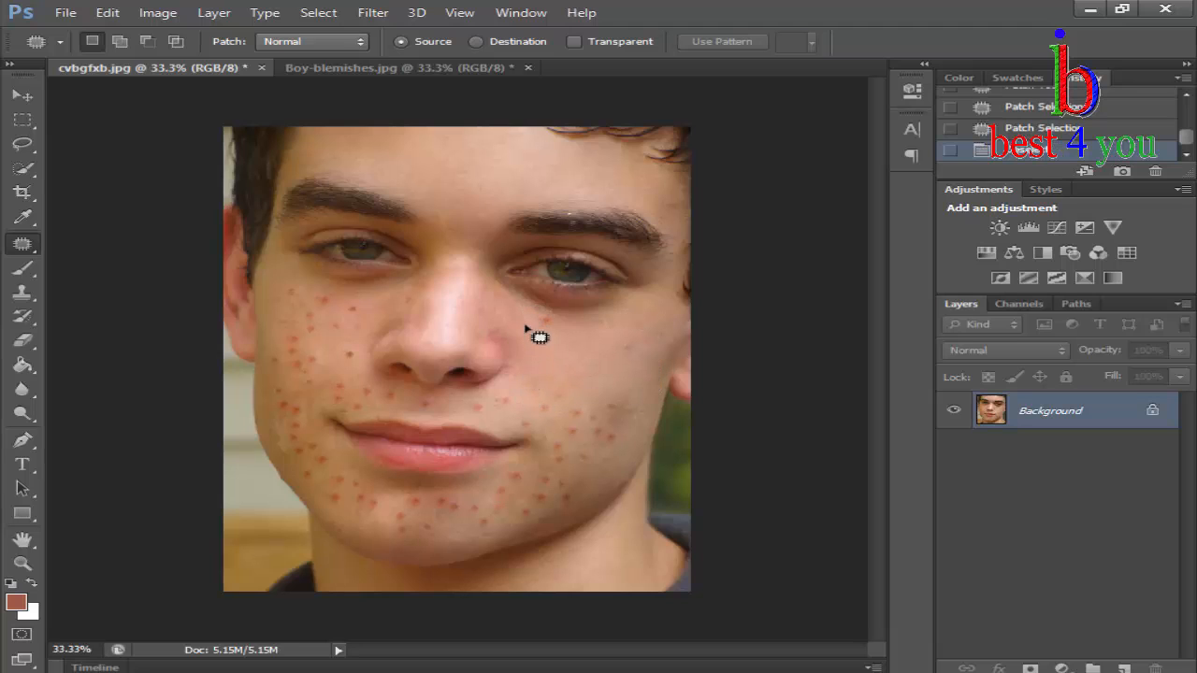
mouse_move(563, 316)
left_mouse_down()
mouse_move(655, 393)
mouse_move(540, 409)
mouse_move(588, 381)
mouse_move(628, 394)
mouse_move(577, 330)
mouse_move(539, 184)
mouse_move(496, 159)
left_mouse_up()
Patch the blemishes on the lower image-right cheek with clean forehead and cheek skin, and clear the selection
left_click(633, 388)
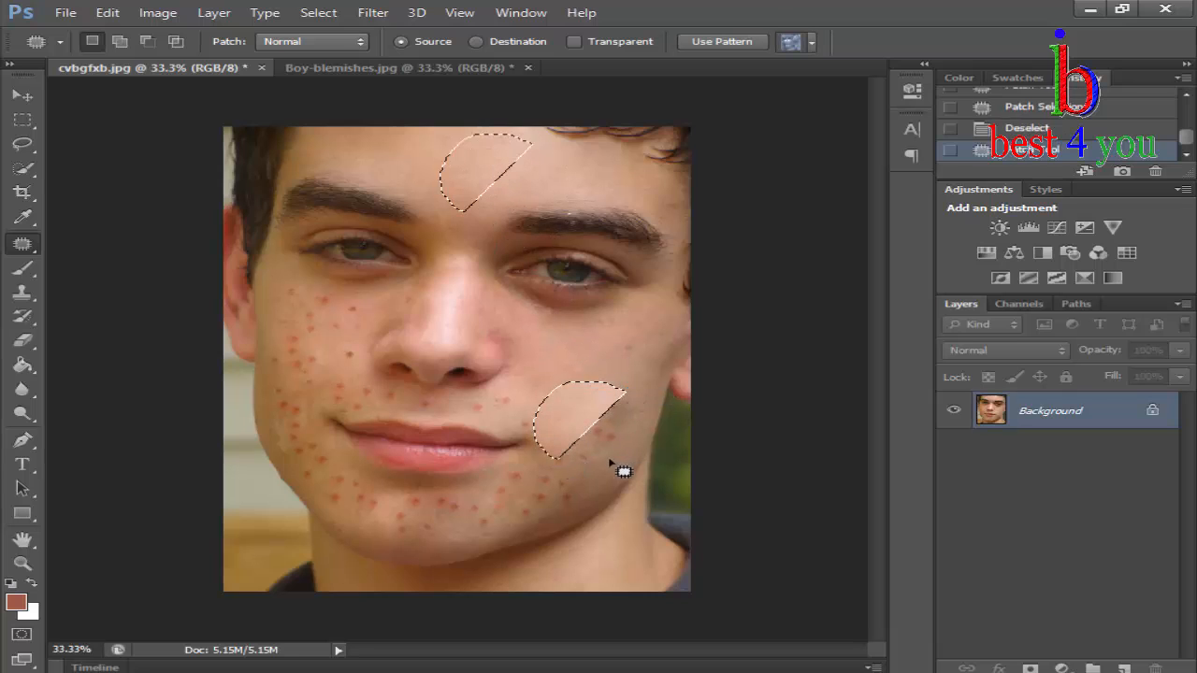
left_click(580, 458)
left_click_drag(629, 392, 599, 462)
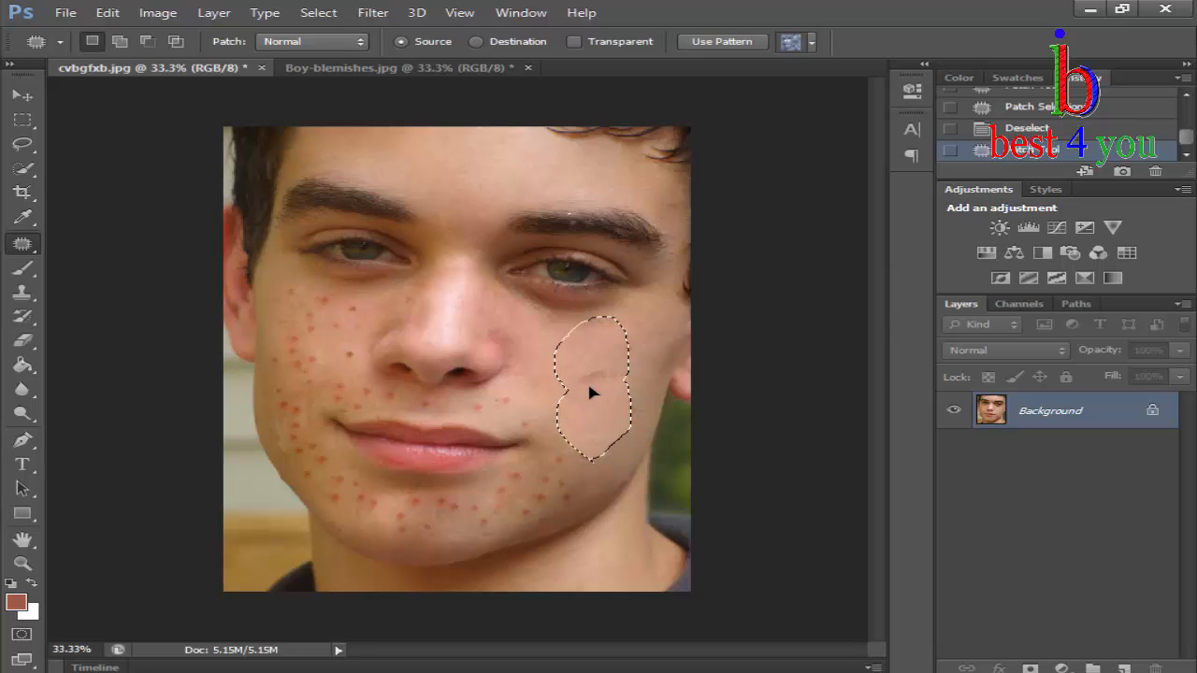
left_click(584, 489)
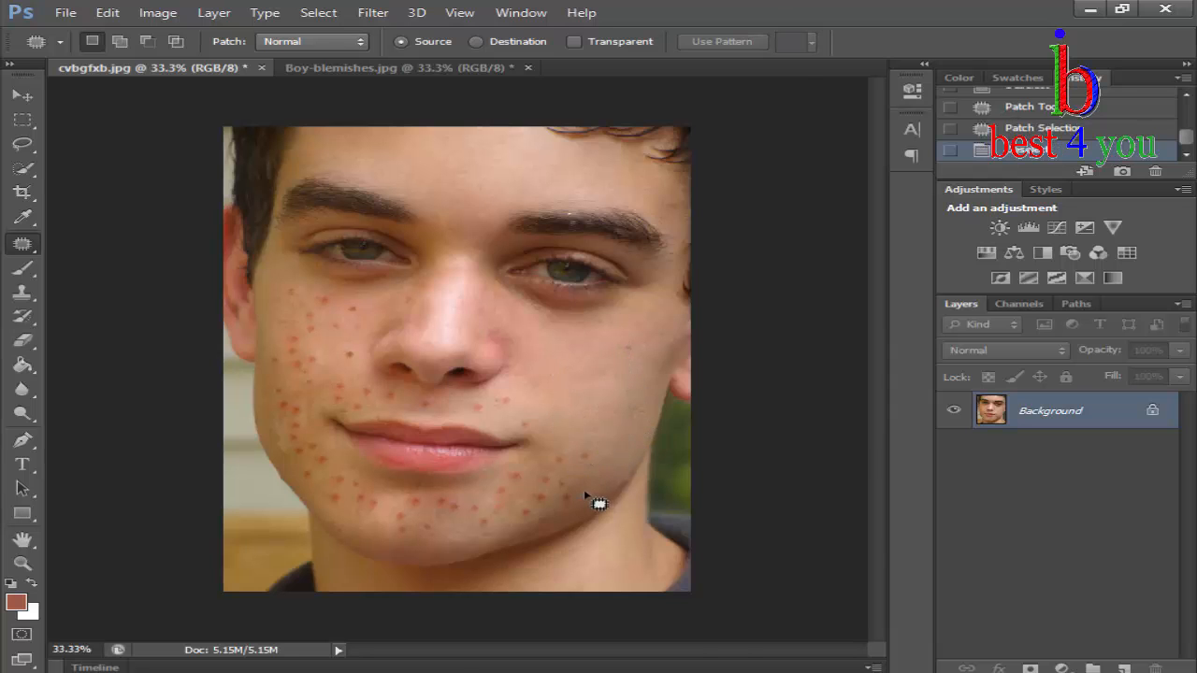
Outline the blemishes along the image-right jaw, patch them with the cleaned cheek skin above, and clear the selection
key("ctrl+plus")
key("ctrl+plus")
scroll(690, 489, "down", 3)
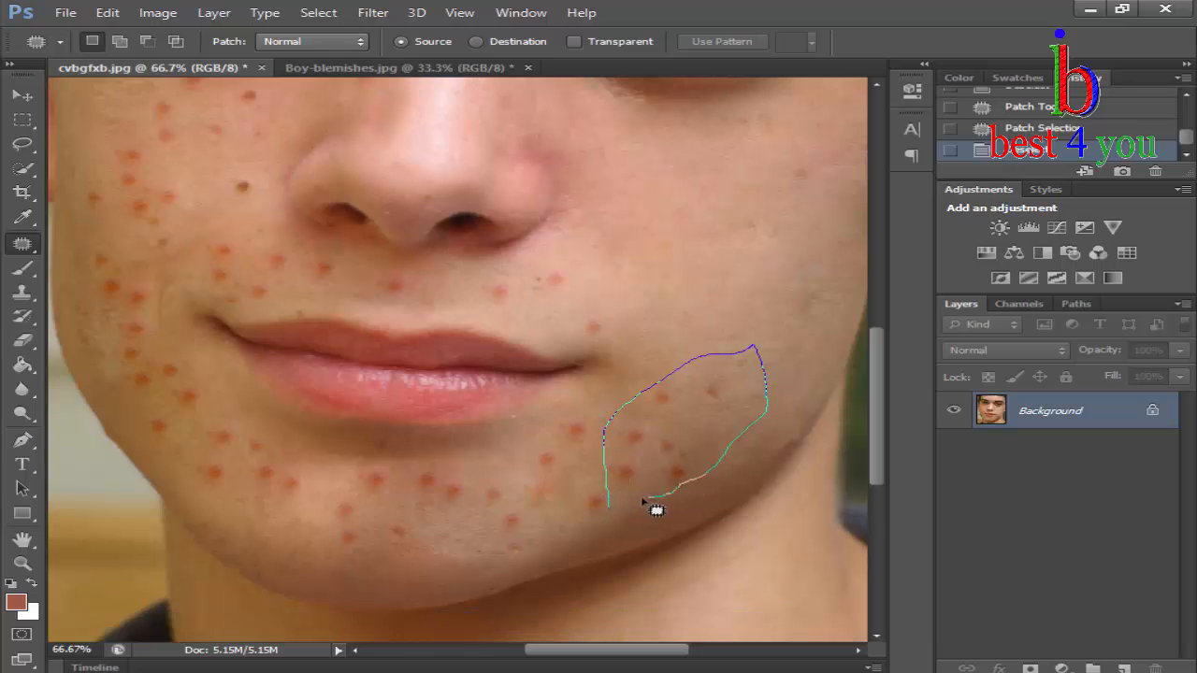
left_click_drag(656, 510, 649, 499)
mouse_move(668, 440)
left_mouse_down()
mouse_move(678, 291)
mouse_move(710, 248)
mouse_move(701, 217)
left_mouse_up()
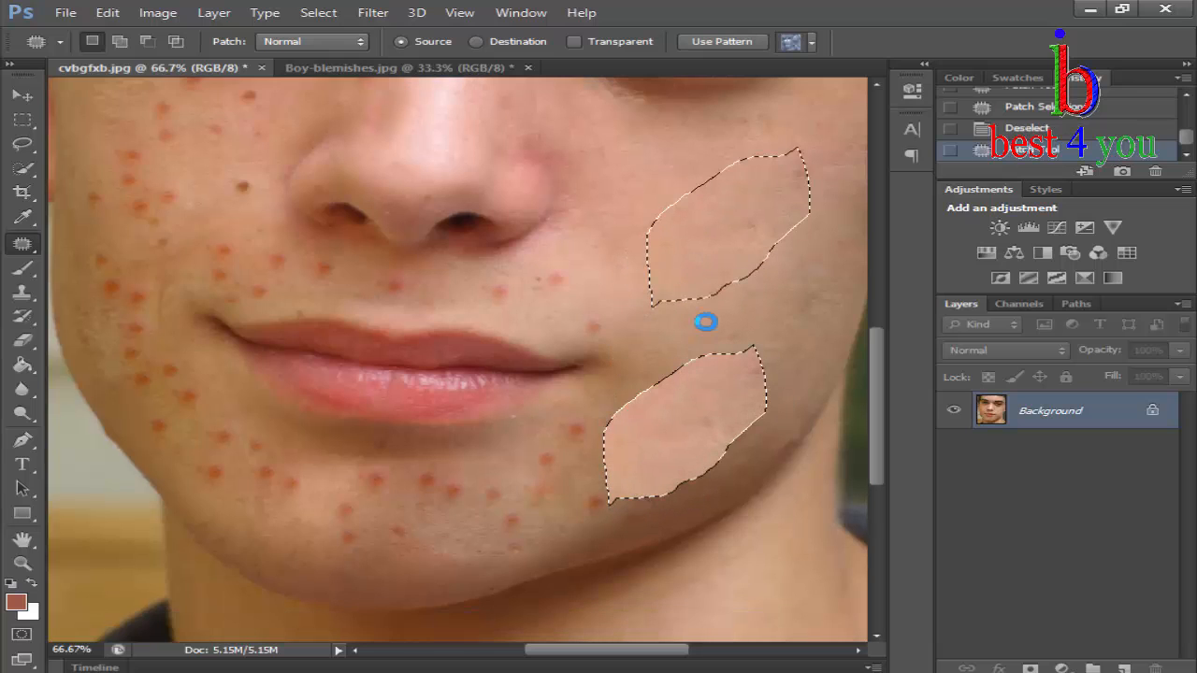
left_click(668, 351)
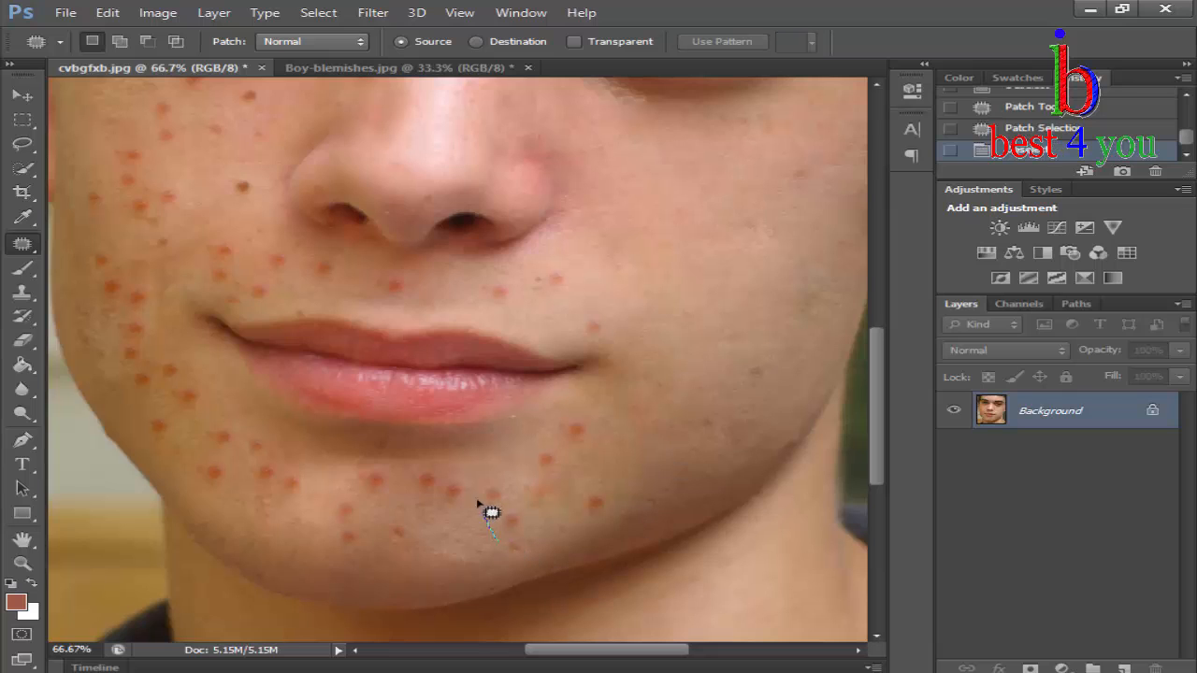
Patch the blemishes on the image-right side and in the middle of the chin with clean skin from the image-right cheek and jaw
mouse_move(538, 556)
left_mouse_down()
mouse_move(528, 543)
mouse_move(716, 341)
left_mouse_up()
left_click_drag(660, 393, 662, 391)
left_click(421, 67)
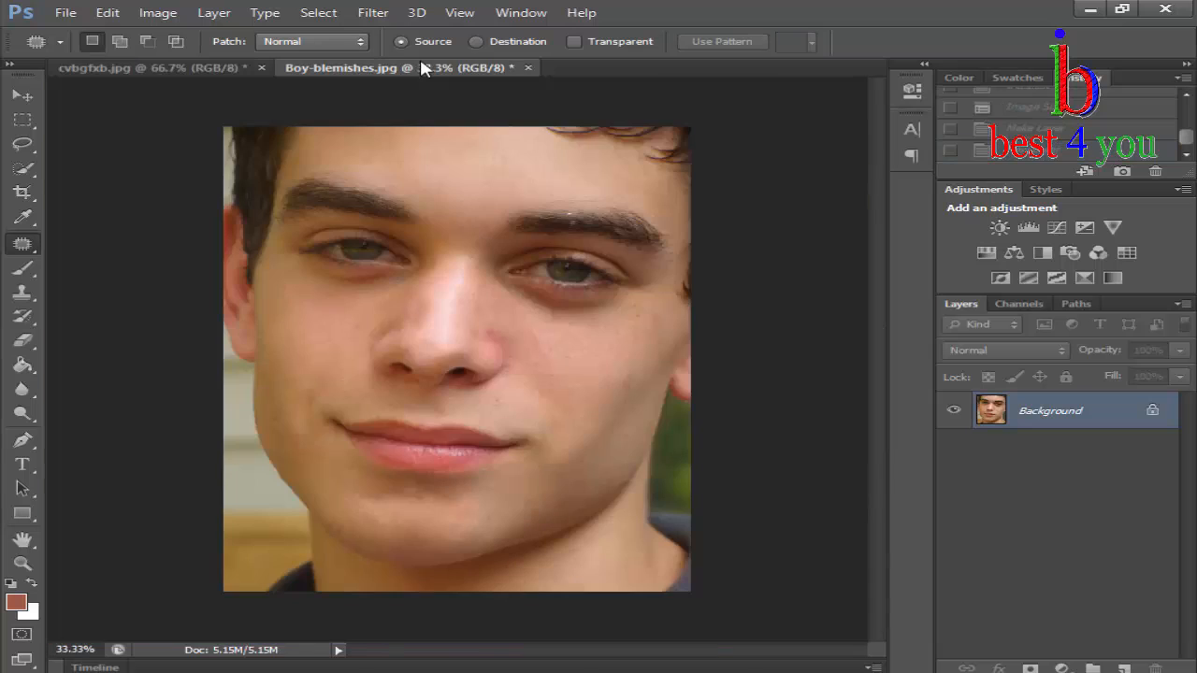
left_click(159, 67)
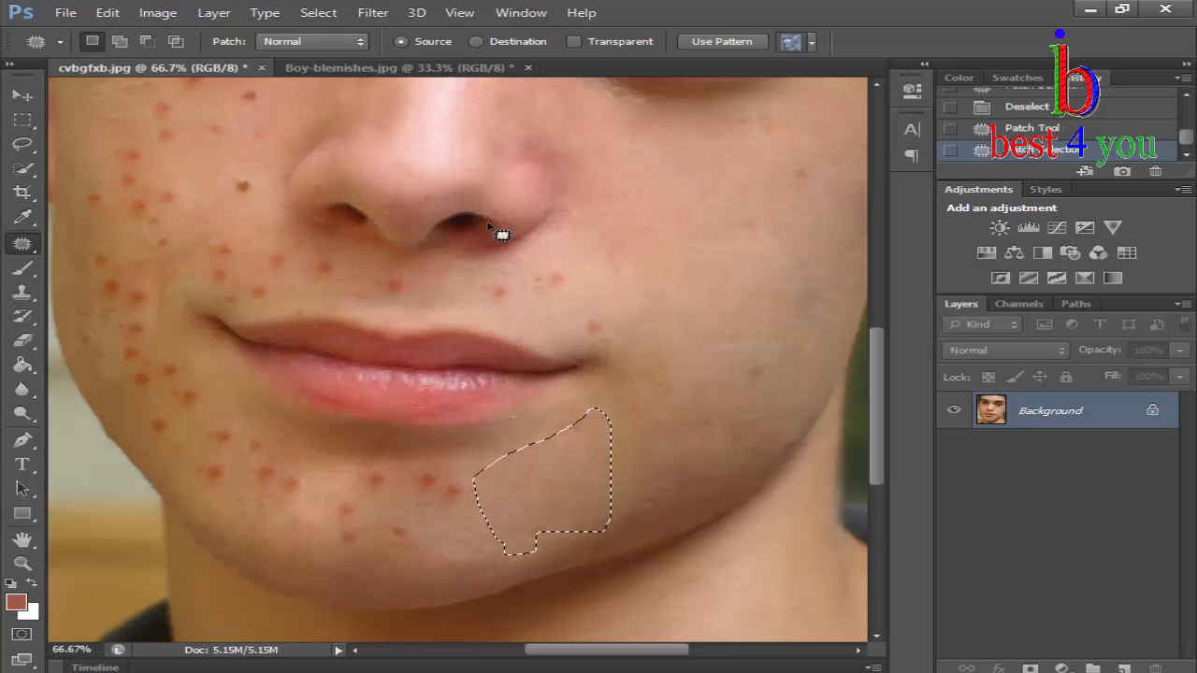
left_click(445, 522)
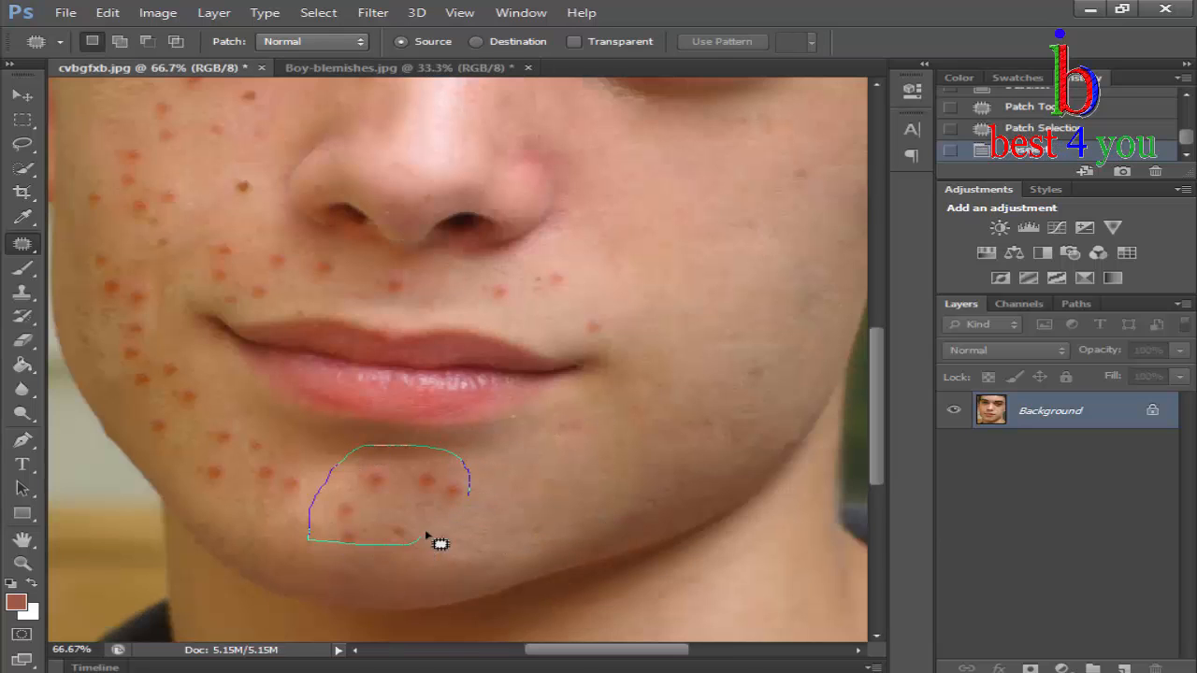
mouse_move(428, 538)
left_mouse_down()
mouse_move(454, 510)
mouse_move(679, 418)
left_mouse_up()
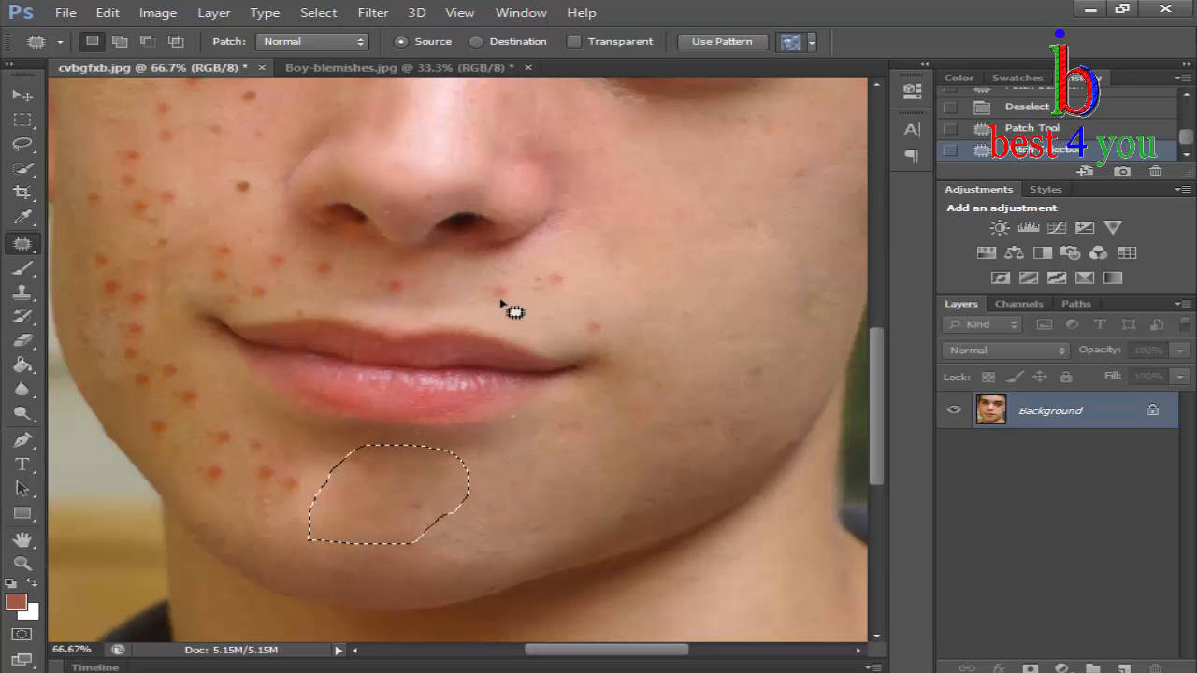
Outline the long band of blemishes along the image-left jaw down to the chin and patch it with clean skin from the image-right cheek
scroll(526, 465, "left", 5)
left_click(475, 515)
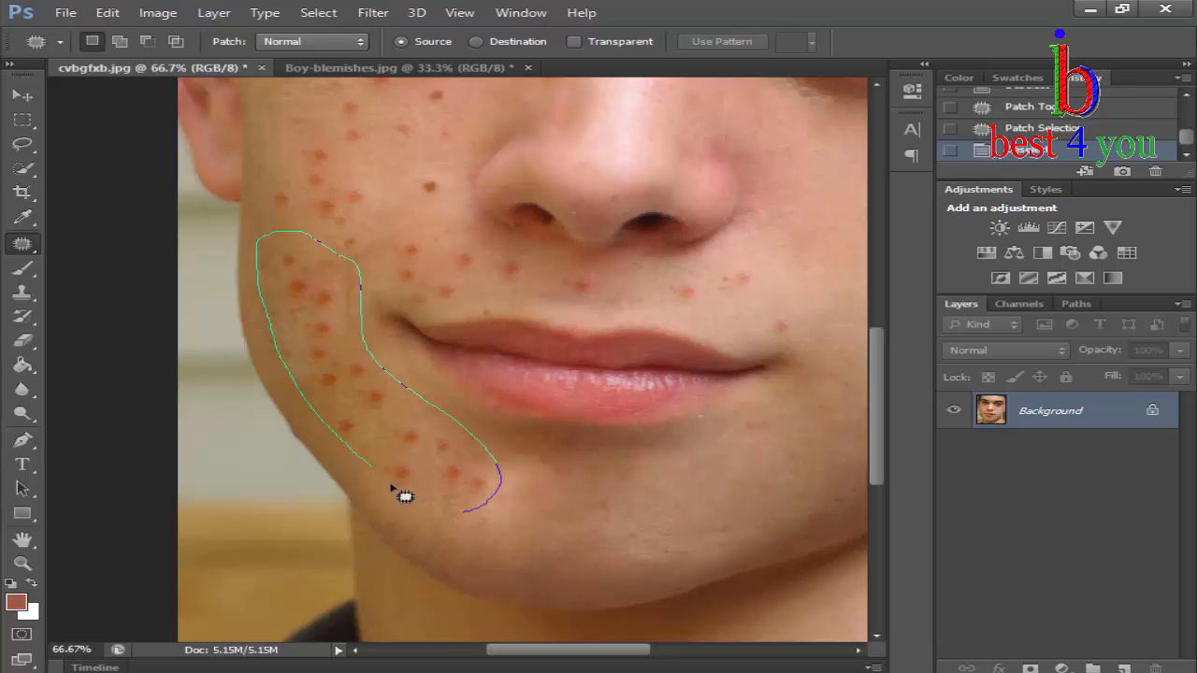
left_click_drag(480, 529, 463, 518)
left_click_drag(430, 479, 452, 462)
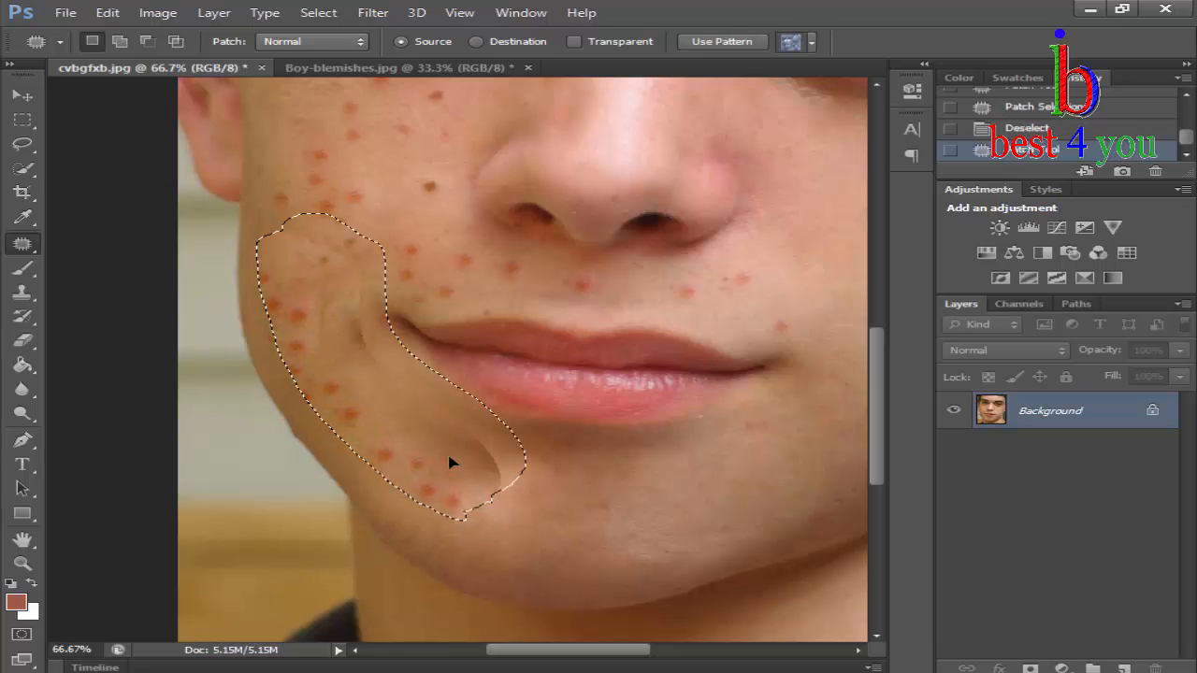
scroll(450, 463, "down", 1)
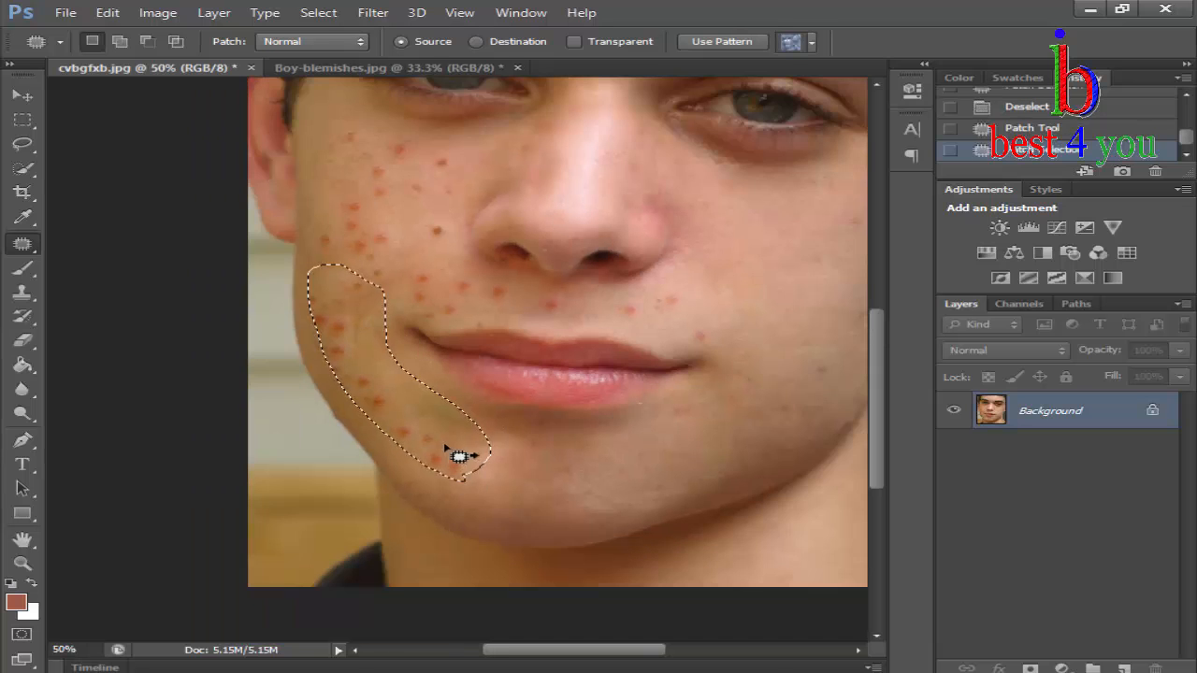
left_click_drag(459, 458, 807, 355)
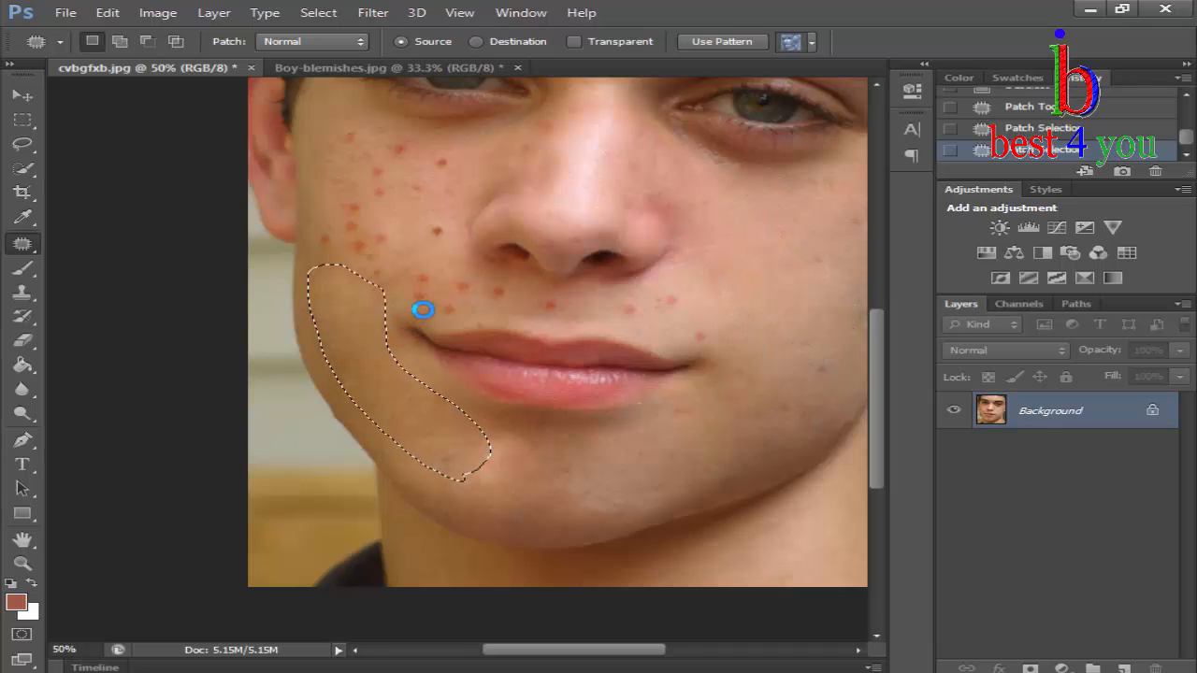
Patch the blemishes on both sides of the upper lip with clean skin from the image-right cheek, and clear the selection
scroll(420, 318, "down", 1)
mouse_move(412, 406)
left_mouse_down()
mouse_move(442, 408)
mouse_move(413, 406)
left_mouse_up()
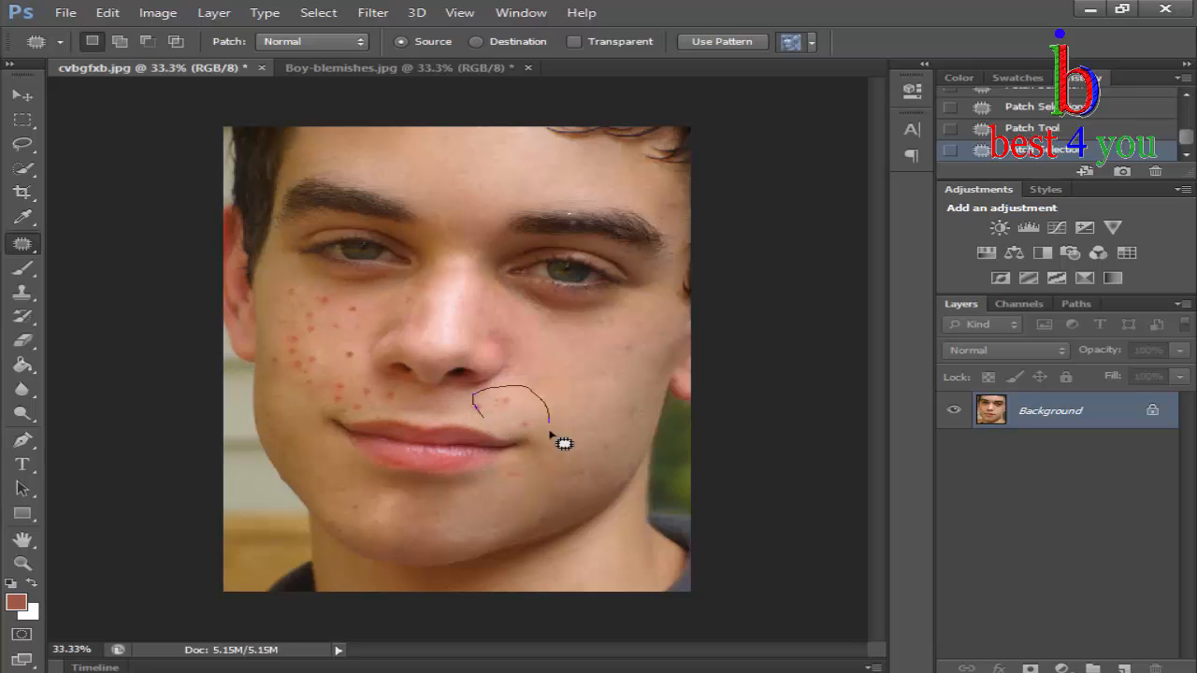
mouse_move(554, 435)
left_mouse_down()
mouse_move(555, 390)
mouse_move(573, 381)
mouse_move(580, 422)
left_mouse_up()
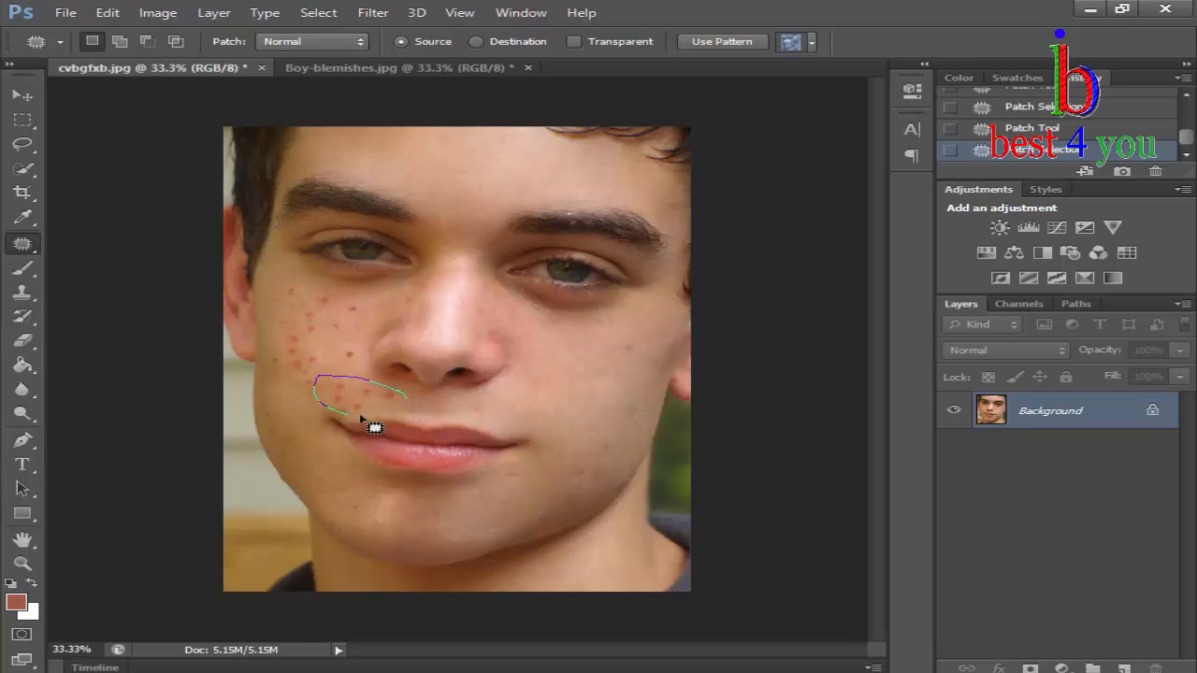
left_click_drag(407, 406, 505, 415)
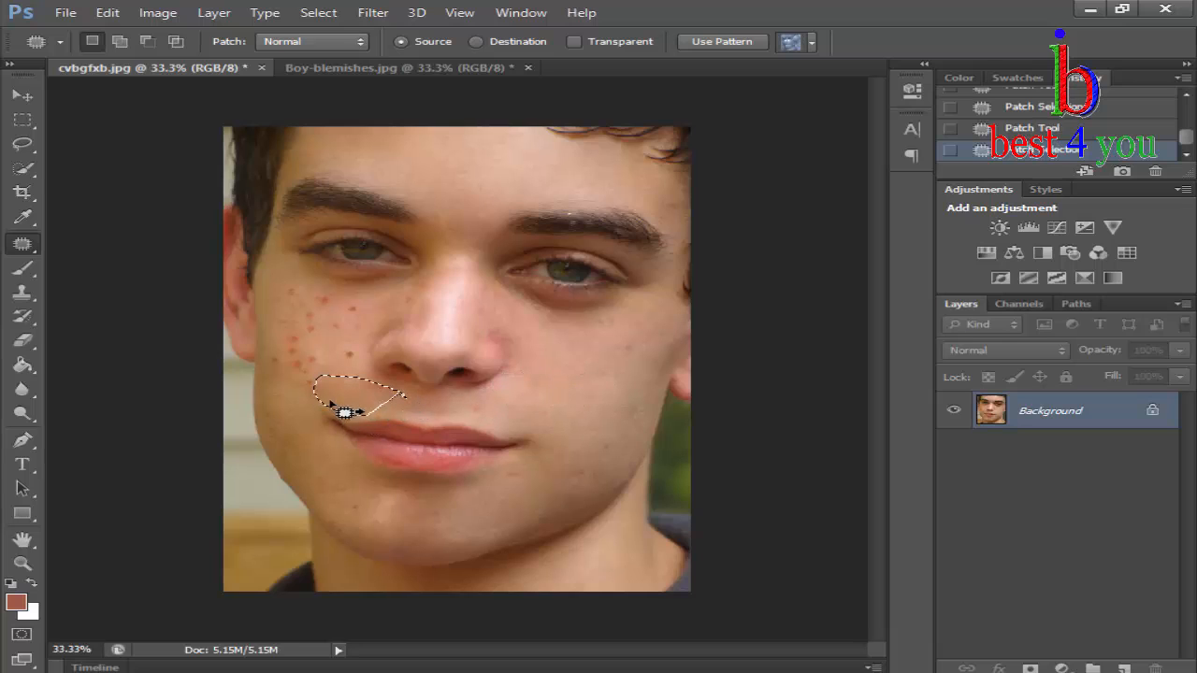
key("ctrl+d")
Outline the blemishes across the whole image-left cheek, patch them with clean skin from the image-right cheek, and clear the selection
mouse_move(293, 391)
left_mouse_down()
mouse_move(266, 361)
mouse_move(283, 283)
mouse_move(378, 298)
mouse_move(387, 324)
mouse_move(330, 395)
mouse_move(280, 393)
left_mouse_up()
mouse_move(280, 371)
left_mouse_down()
mouse_move(440, 372)
mouse_move(576, 392)
mouse_move(564, 417)
mouse_move(534, 412)
left_mouse_up()
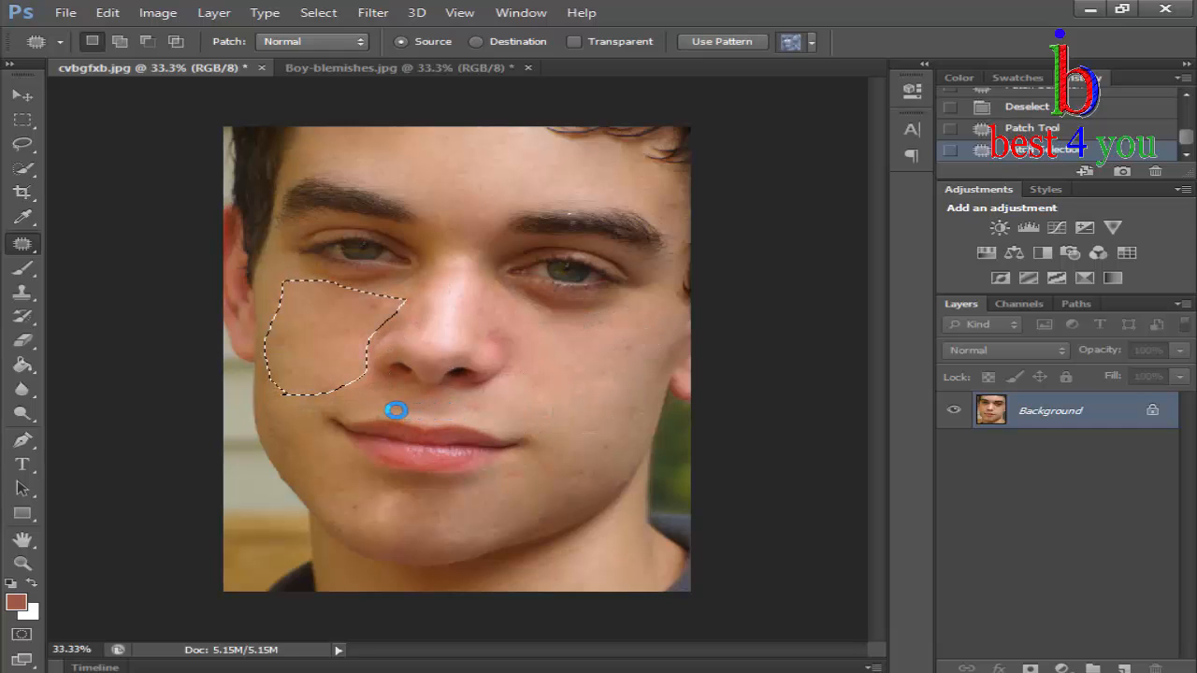
key("ctrl+d")
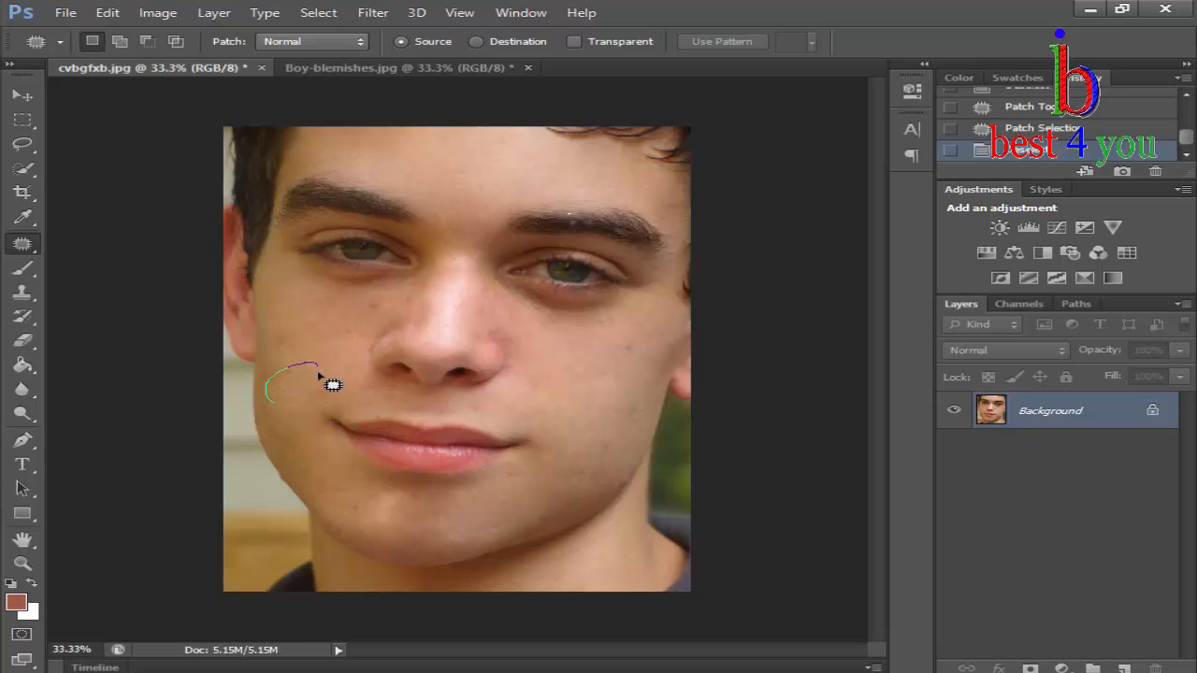
Patch the leftover marks on the lower and upper image-left cheek with nearby clean skin, and clear the selection
mouse_move(320, 377)
left_mouse_down()
mouse_move(319, 339)
mouse_move(362, 311)
left_mouse_up()
mouse_move(447, 285)
left_mouse_down()
mouse_move(420, 312)
mouse_move(489, 179)
mouse_move(449, 310)
left_mouse_up()
key("ctrl+d")
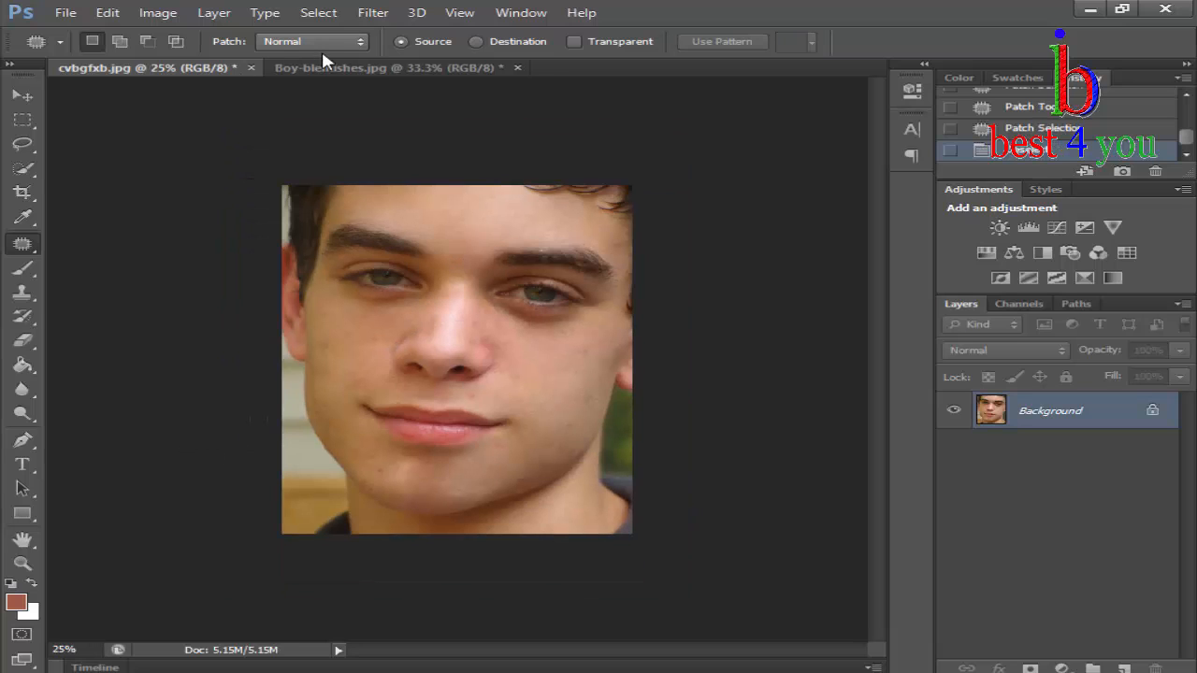
Compare the patched cvbgfxb.jpg with Boy-blemishes.jpg and examine the skin around the nose up close
left_click(328, 67)
left_click(231, 69)
left_click(290, 68)
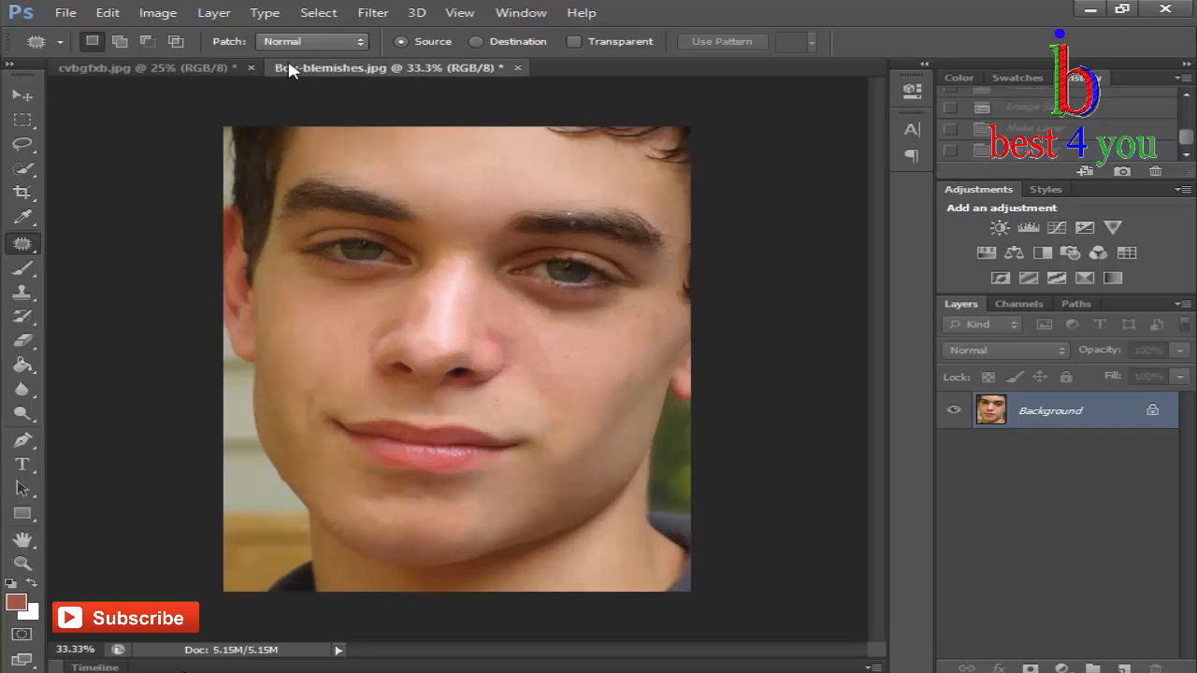
left_click(206, 68)
left_click(329, 68)
left_click(220, 69)
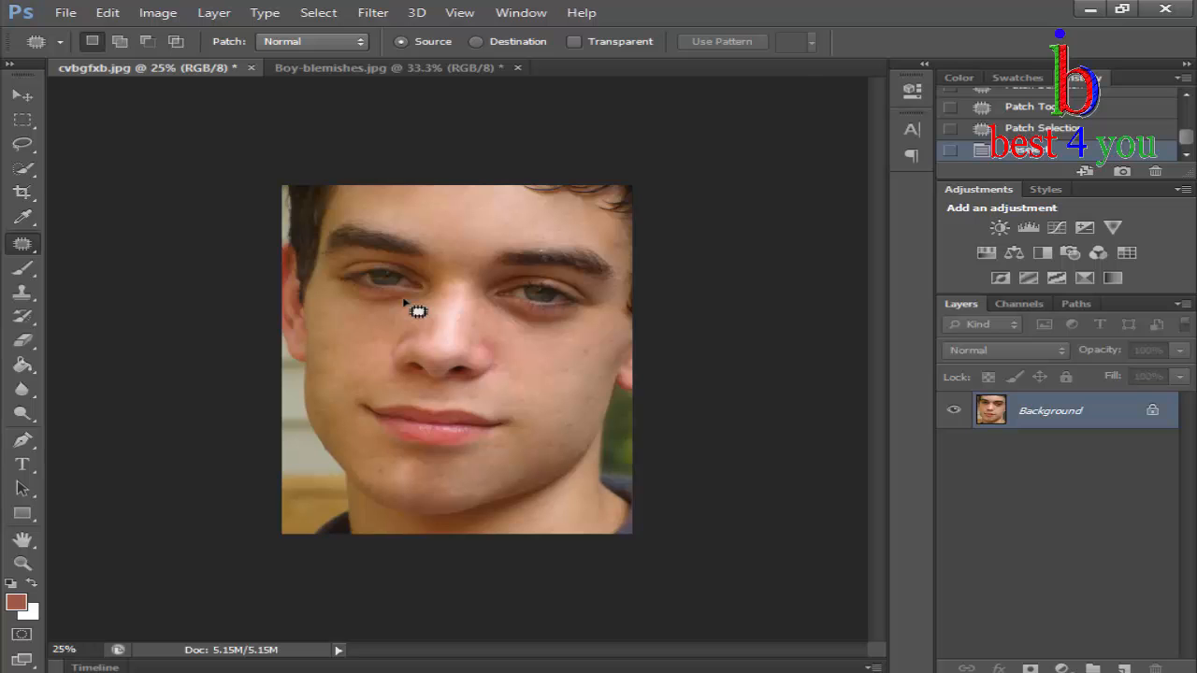
key("super+plus")
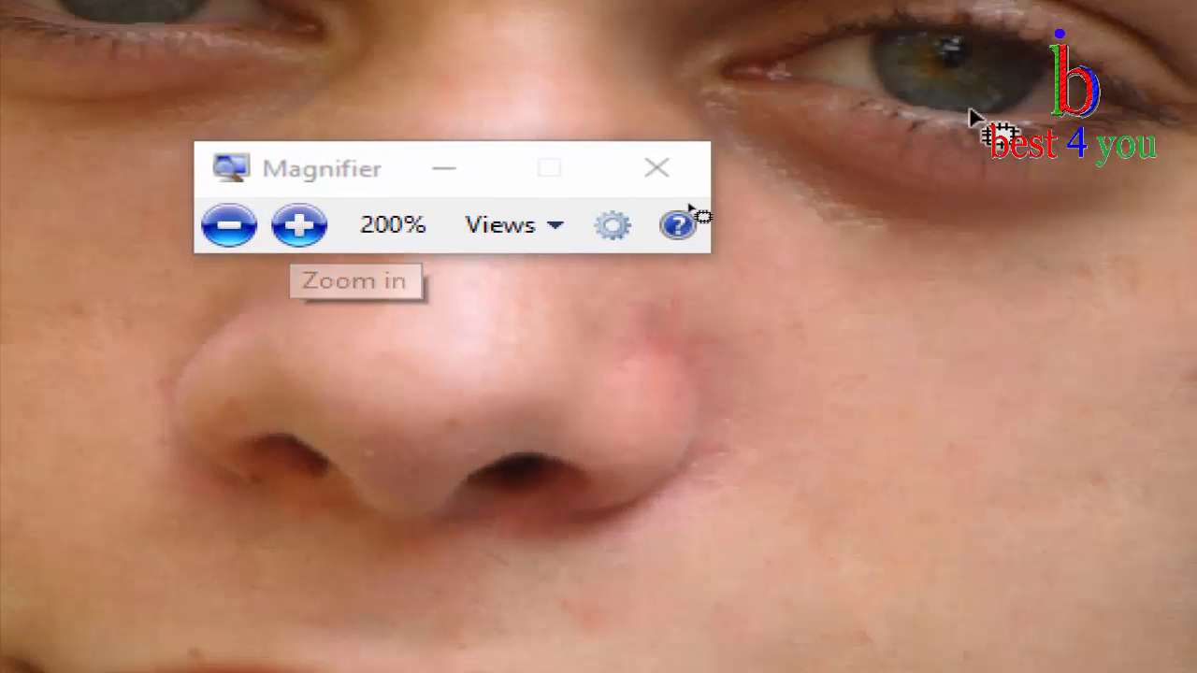
left_click(657, 168)
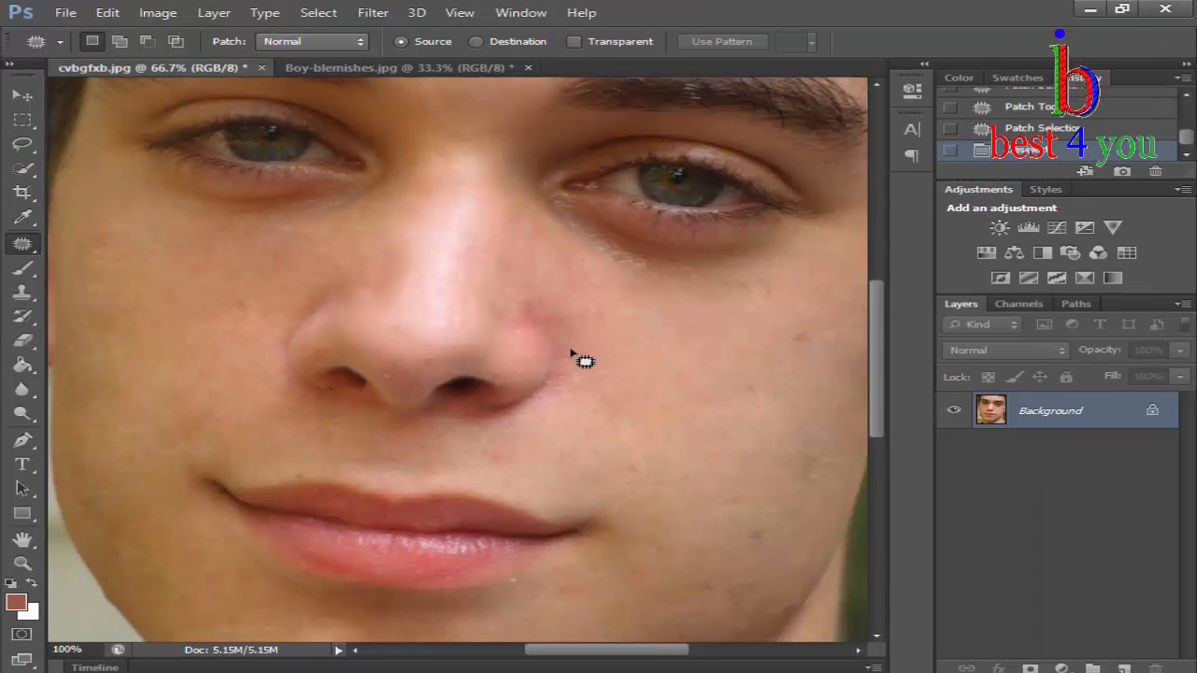
scroll(572, 352, "up", 2)
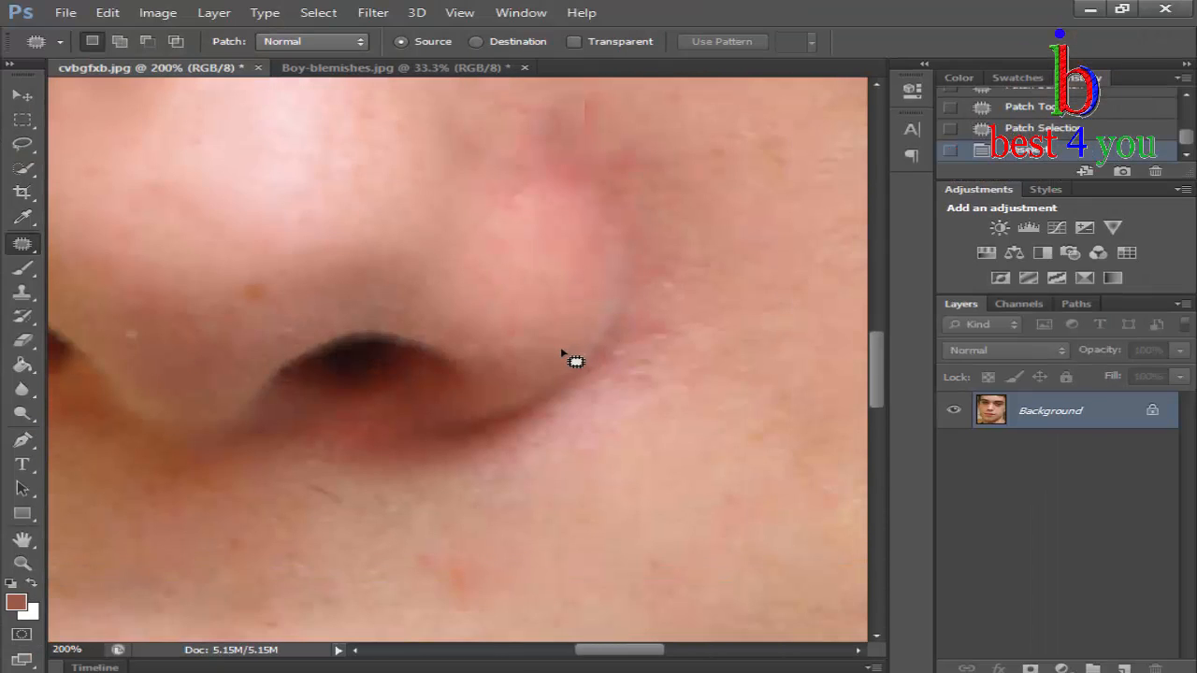
scroll(562, 352, "down", 2)
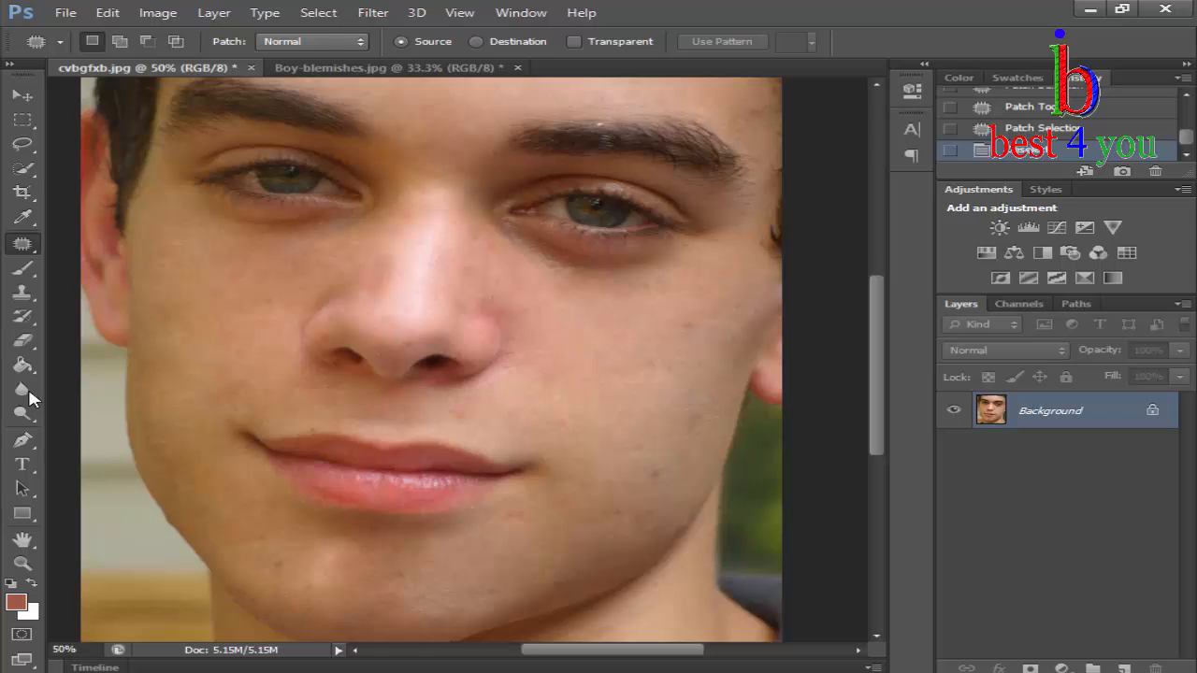
Soften the remaining skin marks on the face with the Blur tool at a brush size of 97 px
left_click(22, 390)
scroll(552, 365, "down", 1)
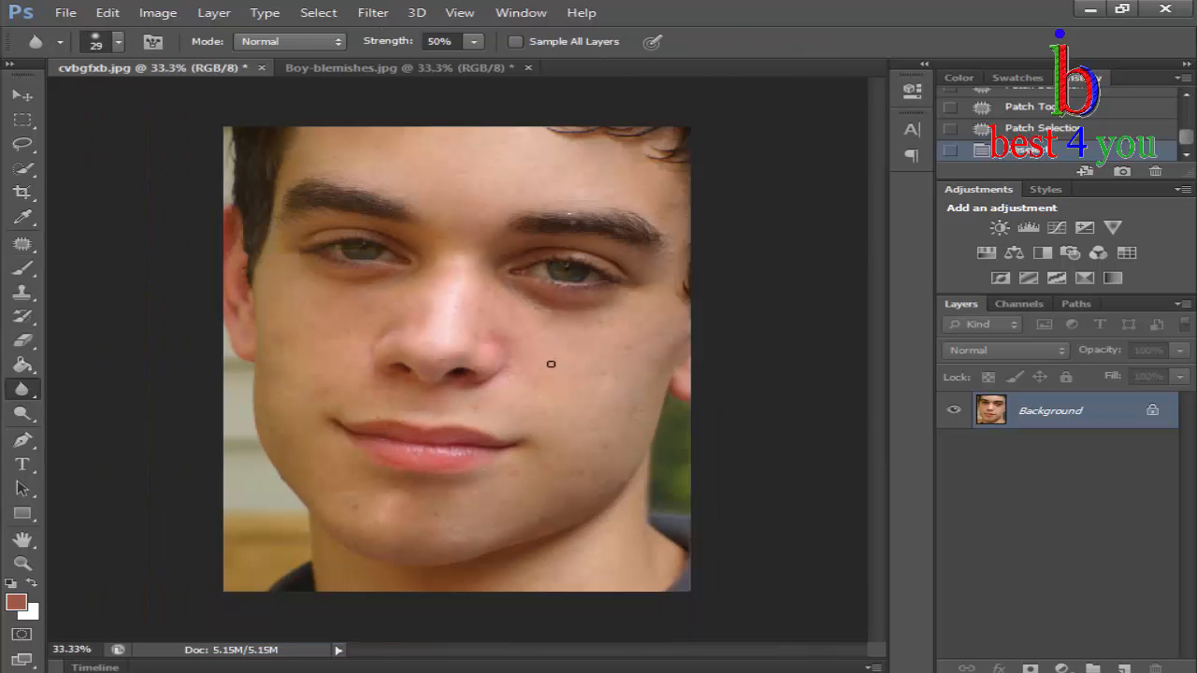
right_click(550, 363)
left_click(689, 407)
scroll(512, 148, "up", 3)
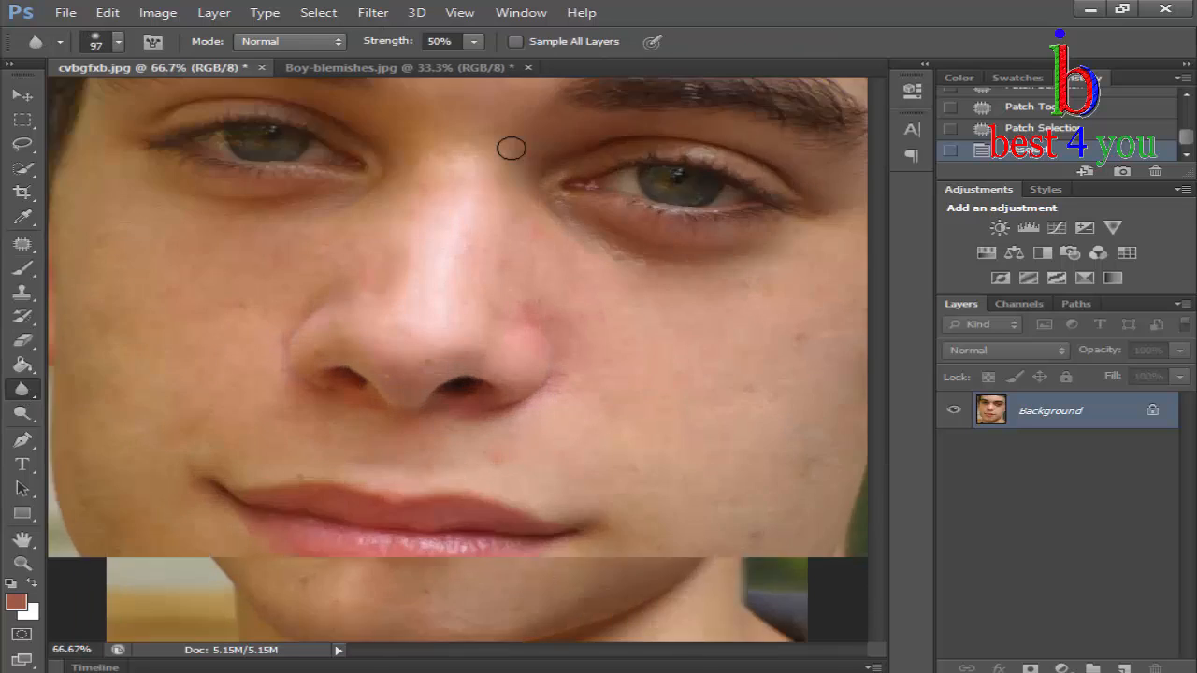
scroll(508, 233, "up", 2)
mouse_move(466, 428)
left_mouse_down()
mouse_move(484, 340)
mouse_move(483, 369)
mouse_move(497, 346)
left_mouse_up()
mouse_move(637, 529)
left_mouse_down()
mouse_move(492, 308)
mouse_move(570, 334)
mouse_move(497, 467)
mouse_move(356, 493)
mouse_move(387, 583)
mouse_move(455, 530)
mouse_move(532, 569)
mouse_move(253, 515)
mouse_move(254, 465)
mouse_move(305, 422)
mouse_move(462, 449)
mouse_move(540, 417)
mouse_move(701, 383)
mouse_move(756, 390)
mouse_move(684, 342)
mouse_move(462, 500)
left_mouse_up()
Enlarge the Blur tool's brush to 360 px and soften the skin on the cheeks and chin
key("ctrl+minus")
key("ctrl+minus")
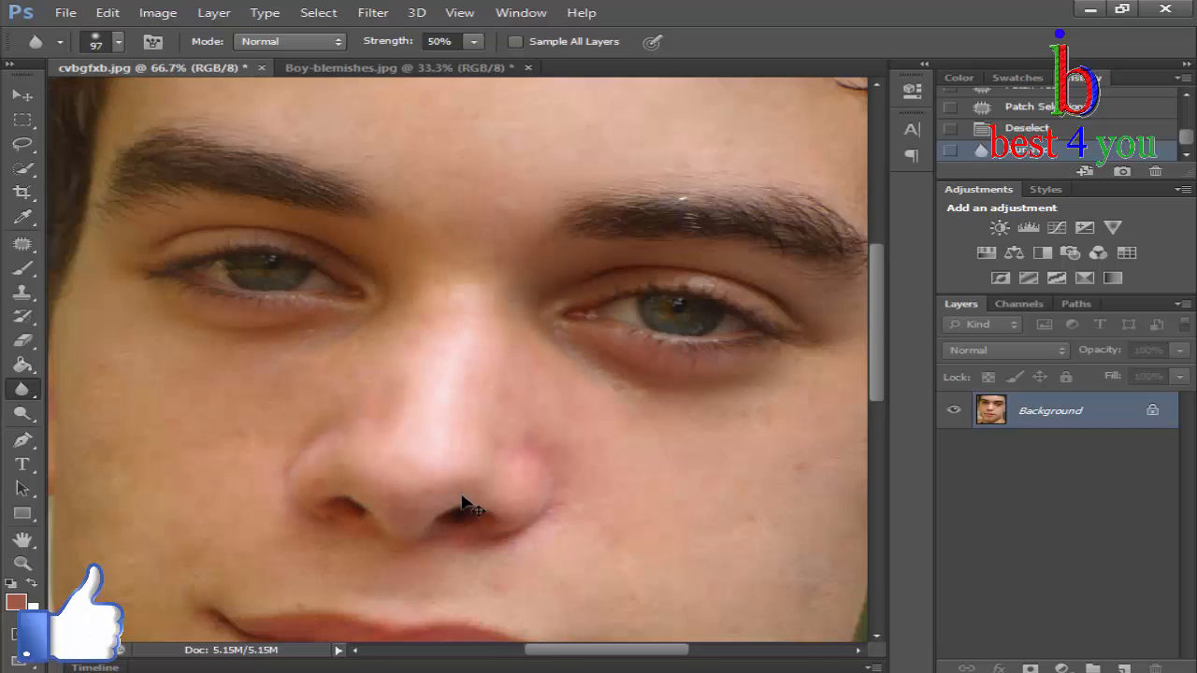
scroll(543, 487, "down", 2)
right_click(619, 472)
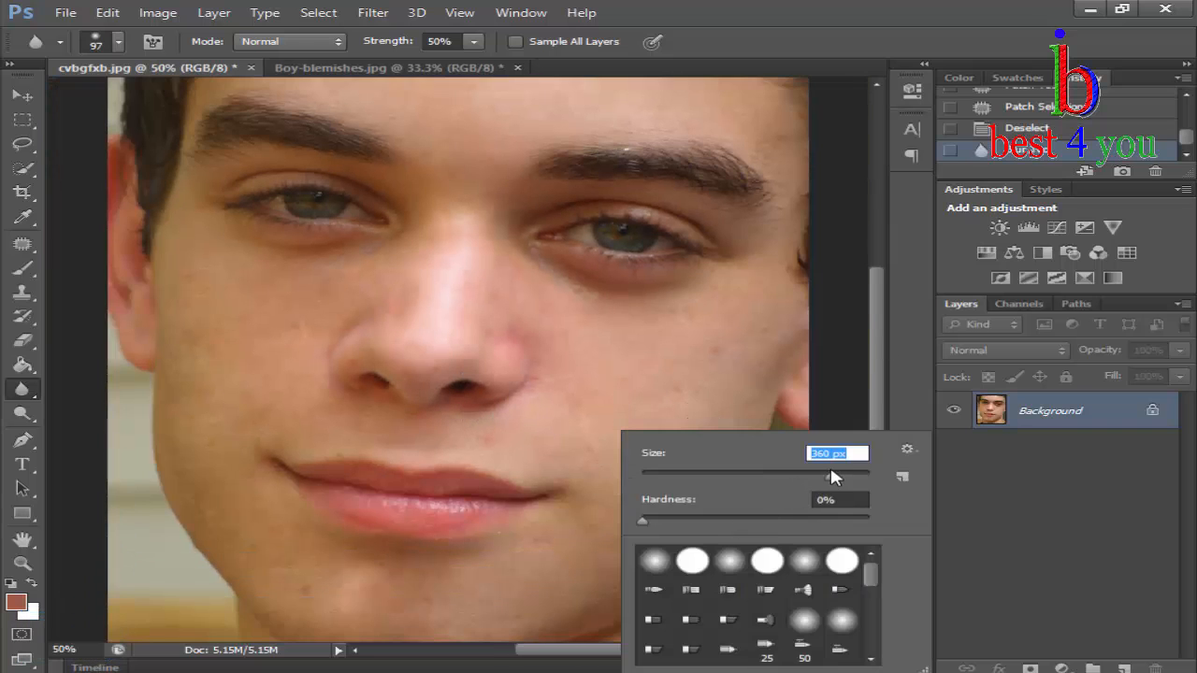
left_click(655, 346)
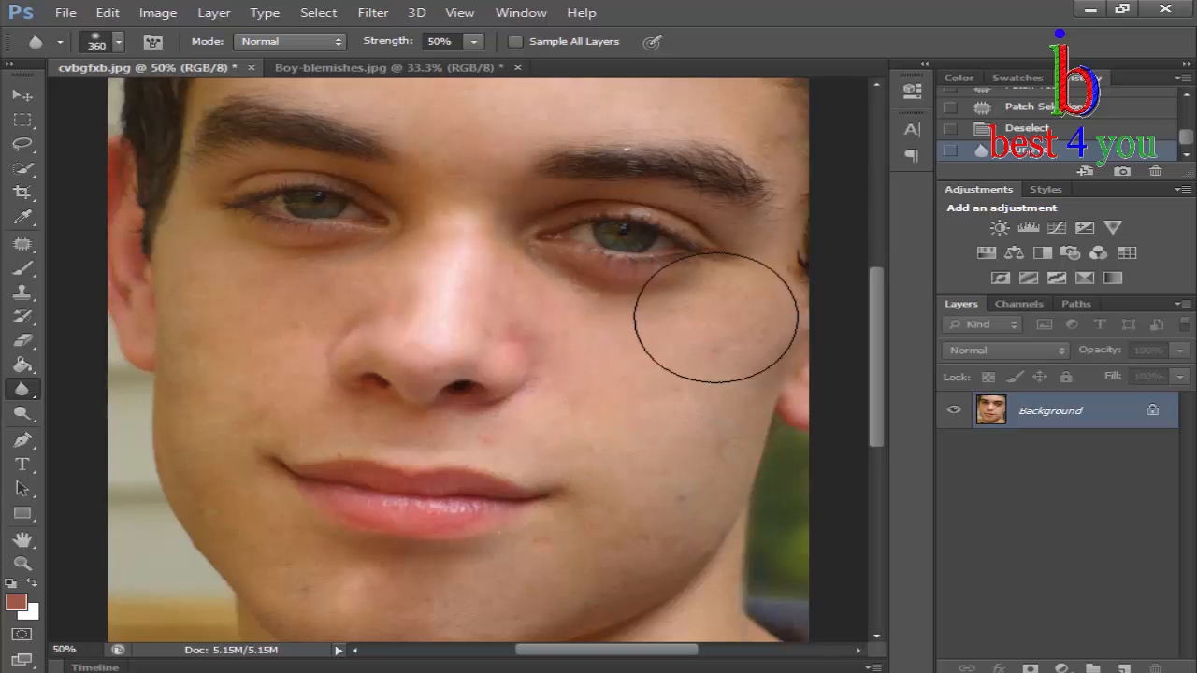
left_click(614, 561)
scroll(496, 520, "left", 2)
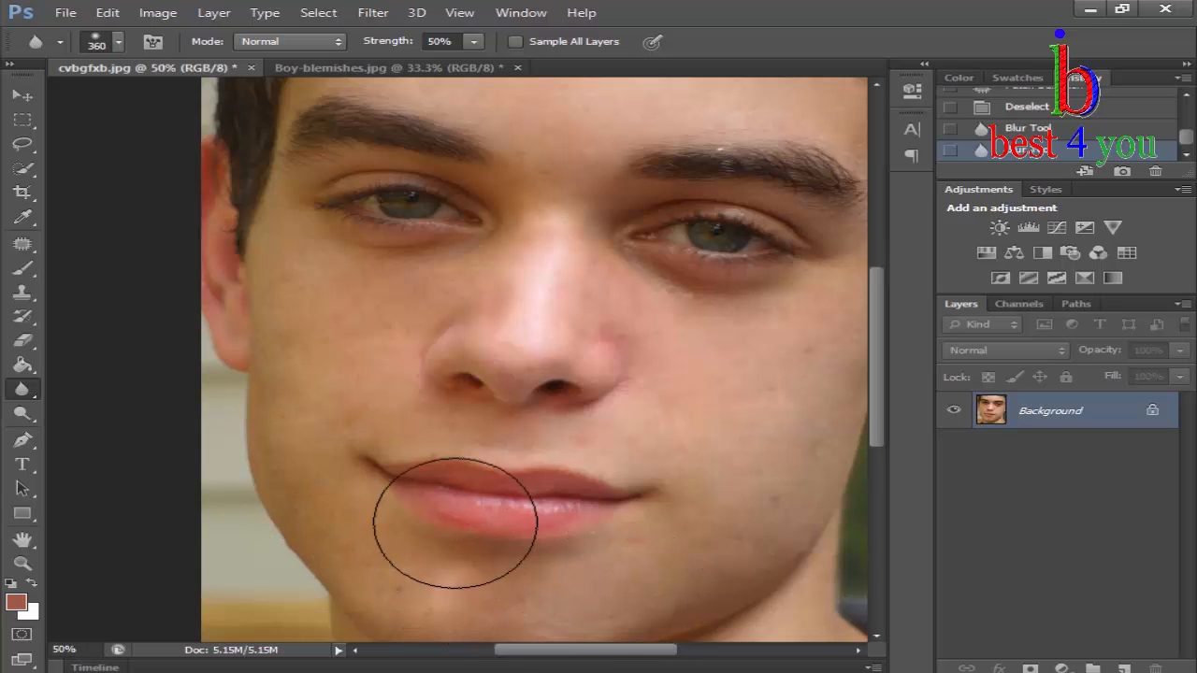
left_click(456, 523)
scroll(516, 402, "up", 2)
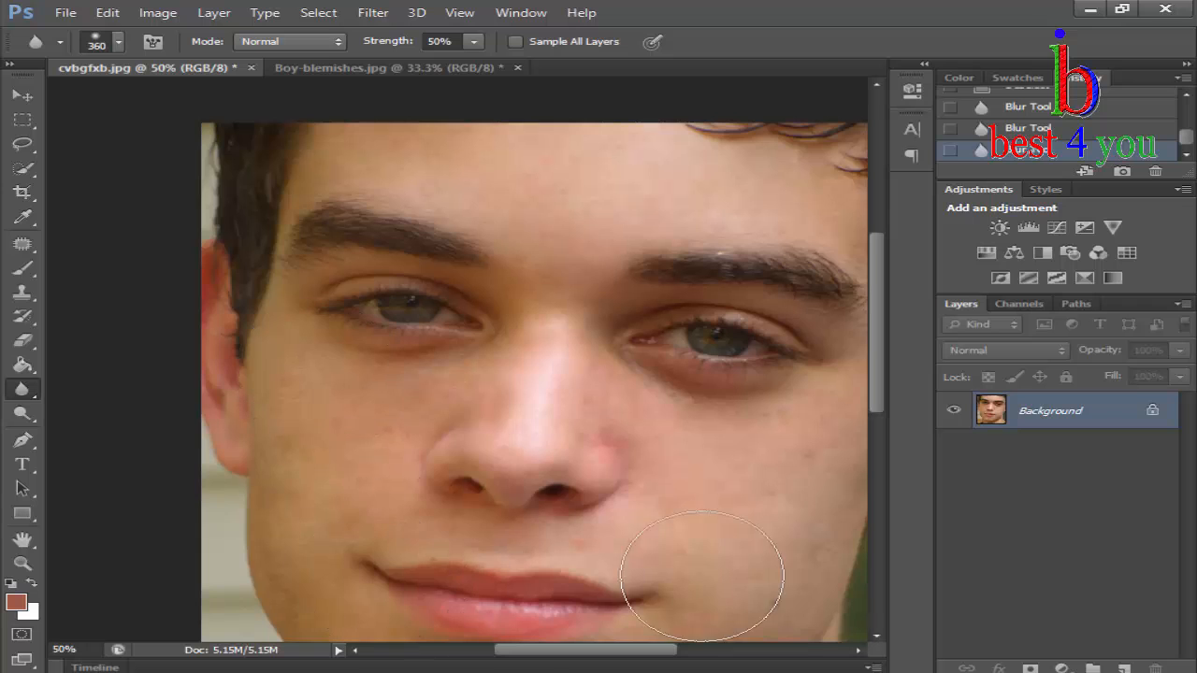
key("ctrl+minus")
key("ctrl+minus")
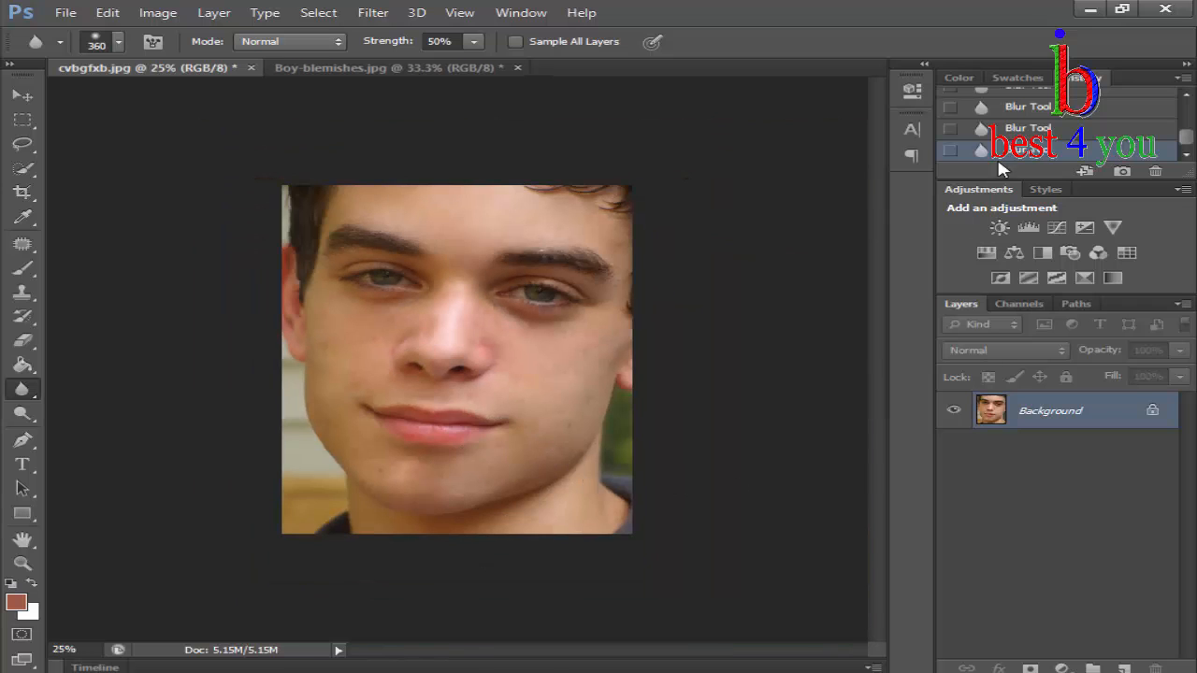
Revert cvbgfxb.jpg to its original opening snapshot in the history
scroll(1095, 117, "up", 2)
scroll(1094, 117, "up", 2)
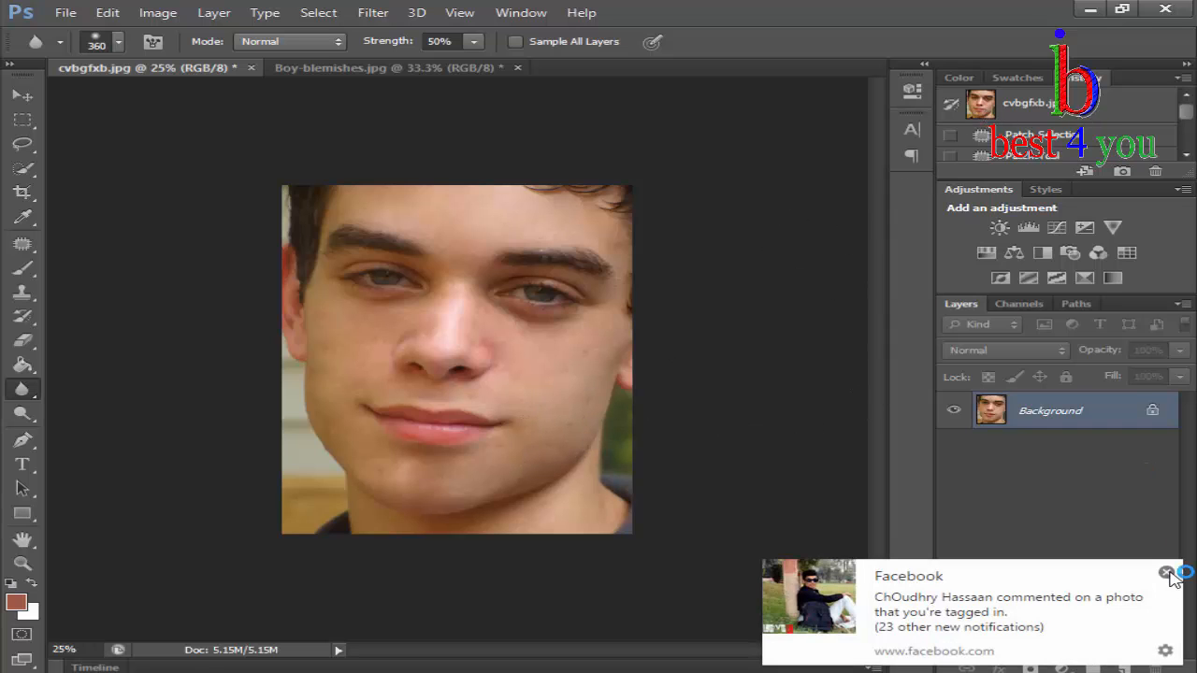
left_click(1166, 572)
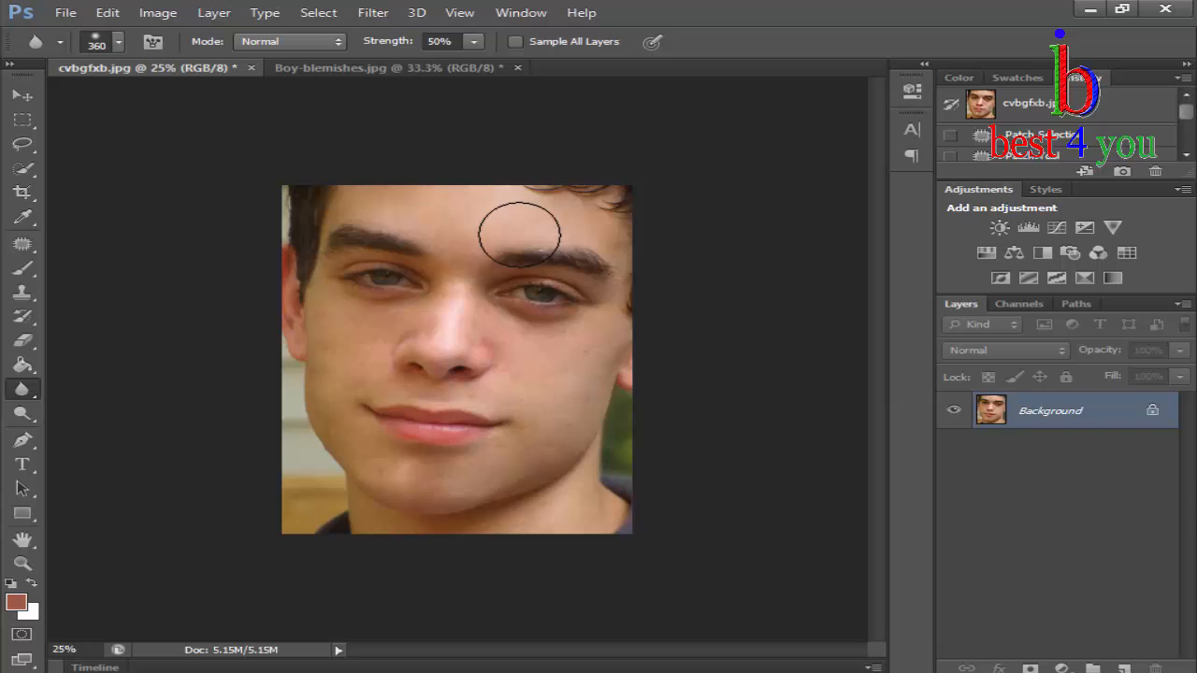
key("ctrl+plus")
key("ctrl+plus")
key("ctrl+plus")
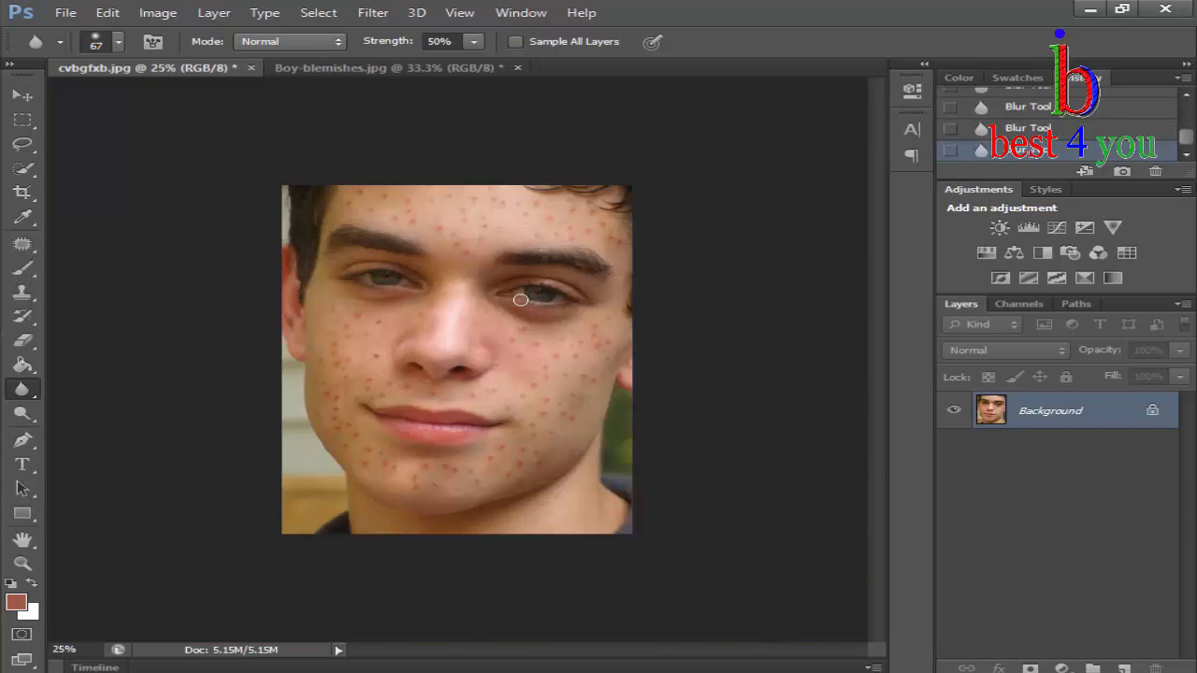
scroll(1041, 135, "up", 5)
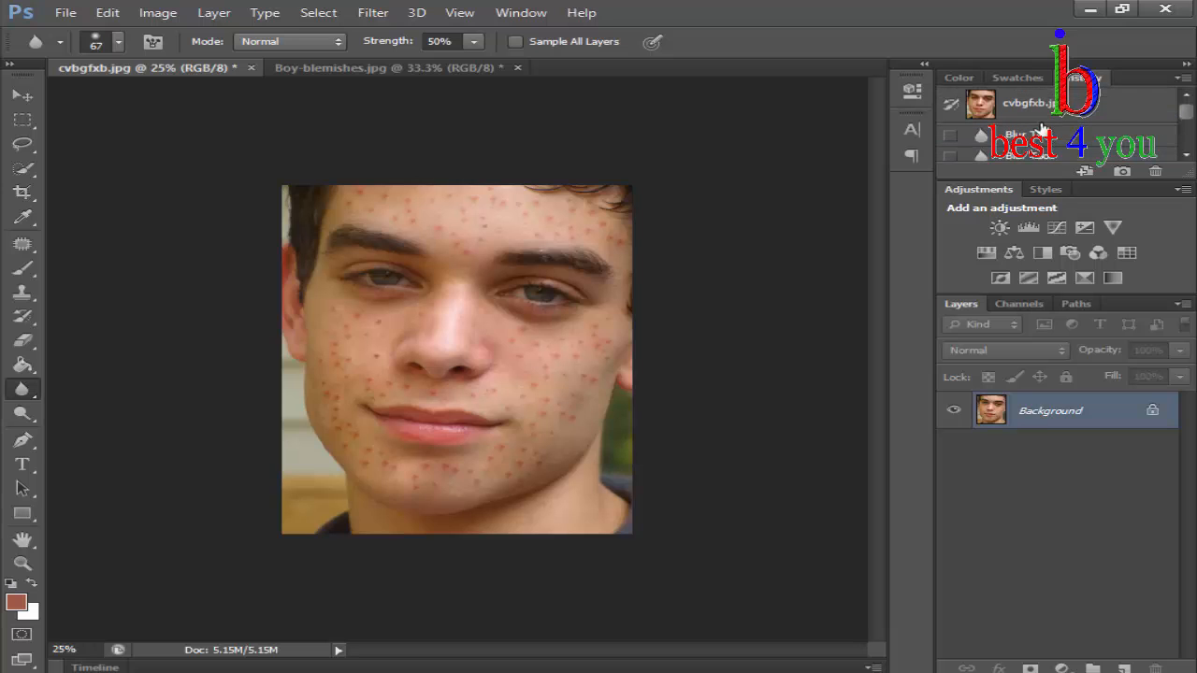
left_click(1040, 113)
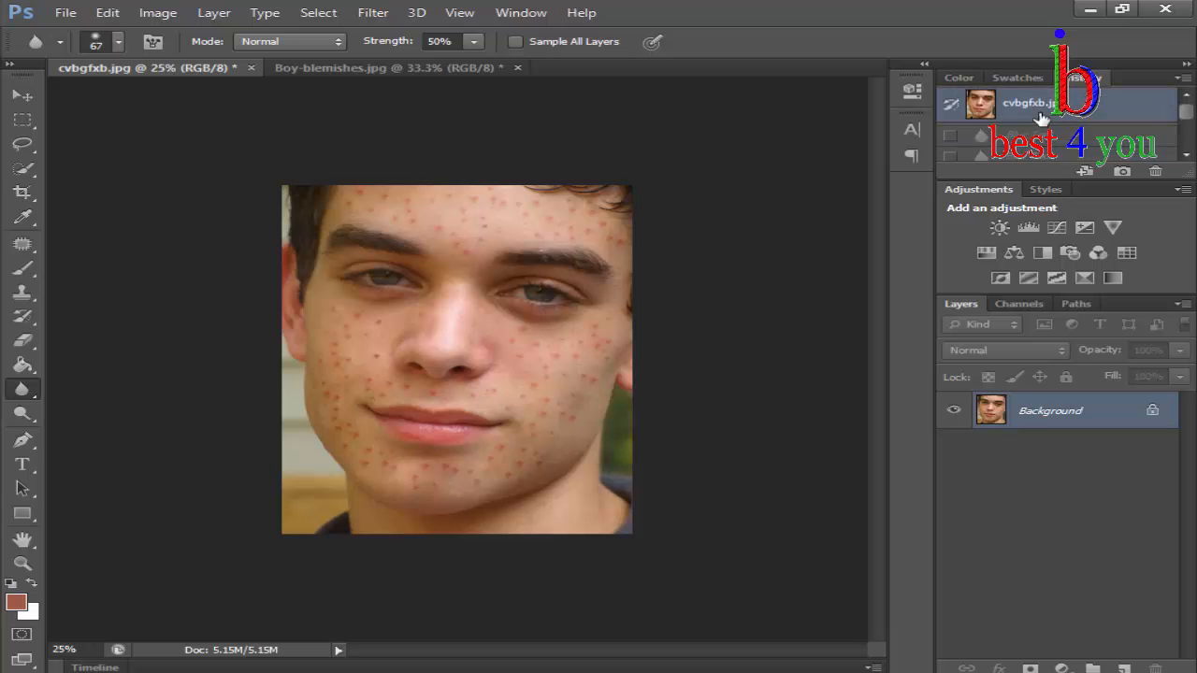
Compare the healed Boy-blemishes.jpg with the unretouched cvbgfxb.jpg and examine the original face blemishes up close
left_click(315, 67)
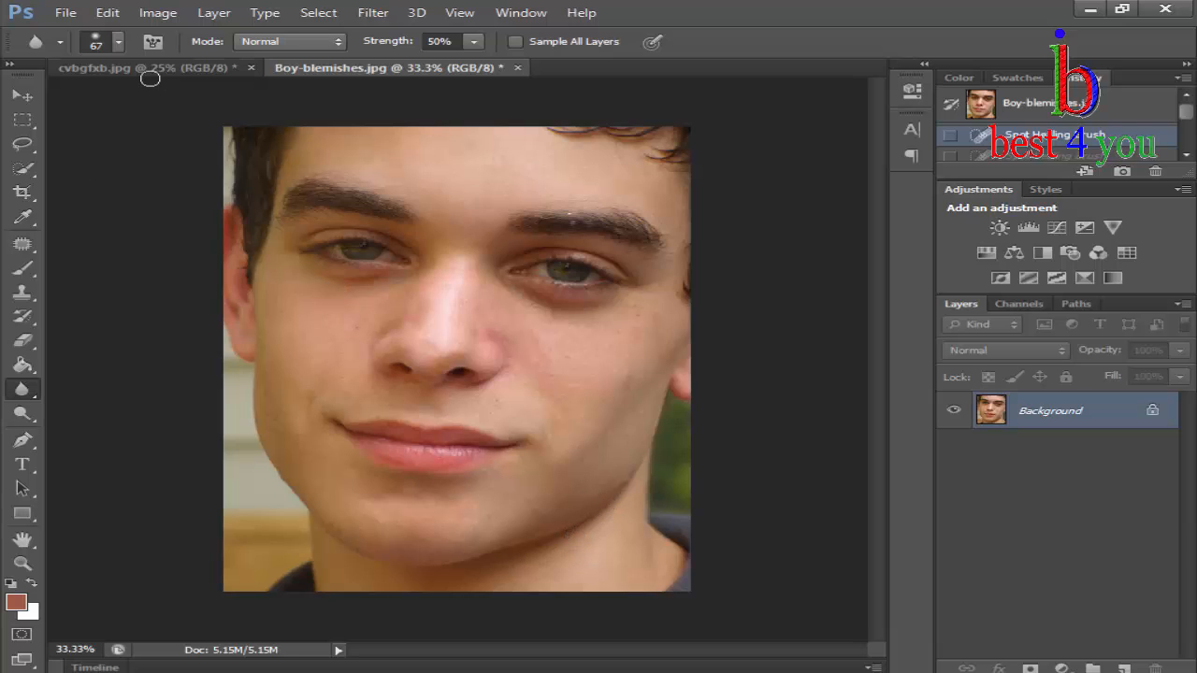
left_click(200, 70)
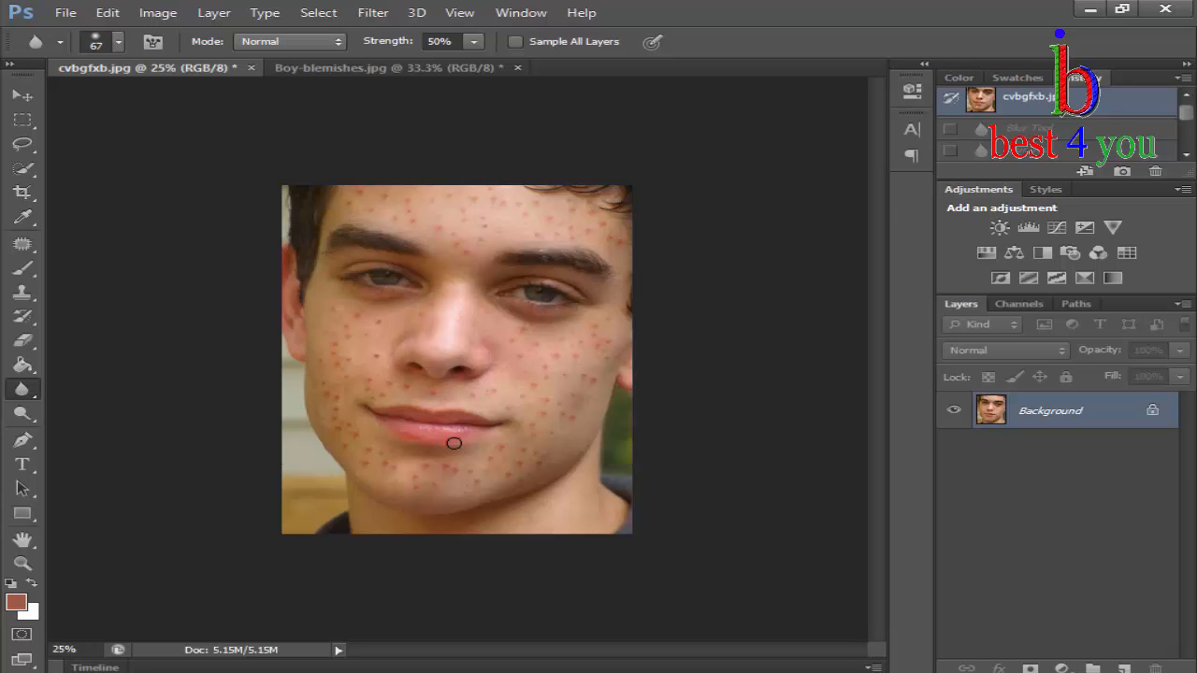
key("ctrl+plus")
key("ctrl+plus")
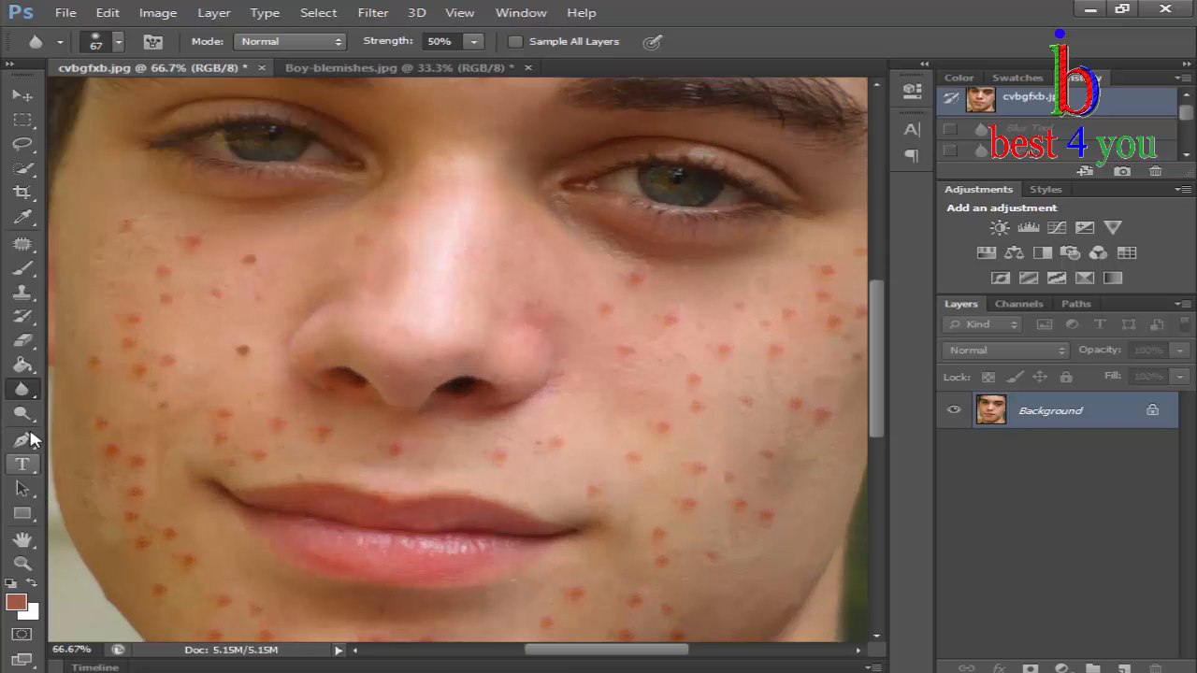
key("ctrl+minus")
key("ctrl+minus")
key("ctrl+minus")
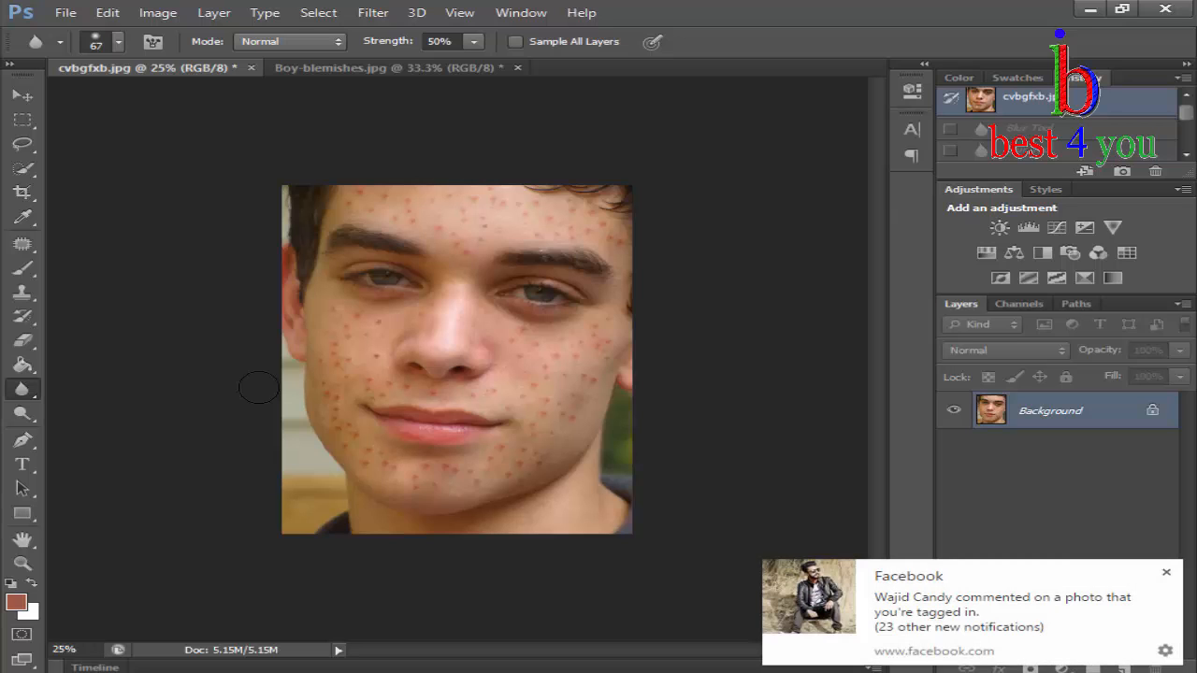
left_click(1167, 573)
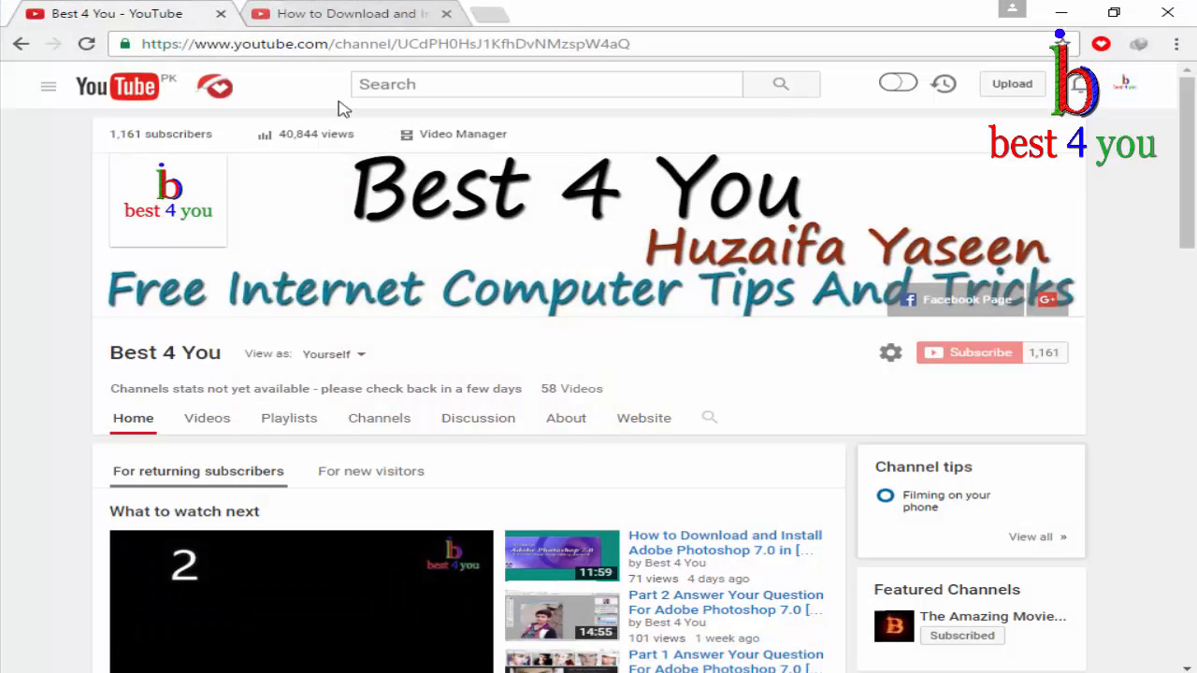
Look over the featured videos on the Best 4 You YouTube channel page in the browser
scroll(518, 443, "down", 1)
scroll(518, 444, "down", 1)
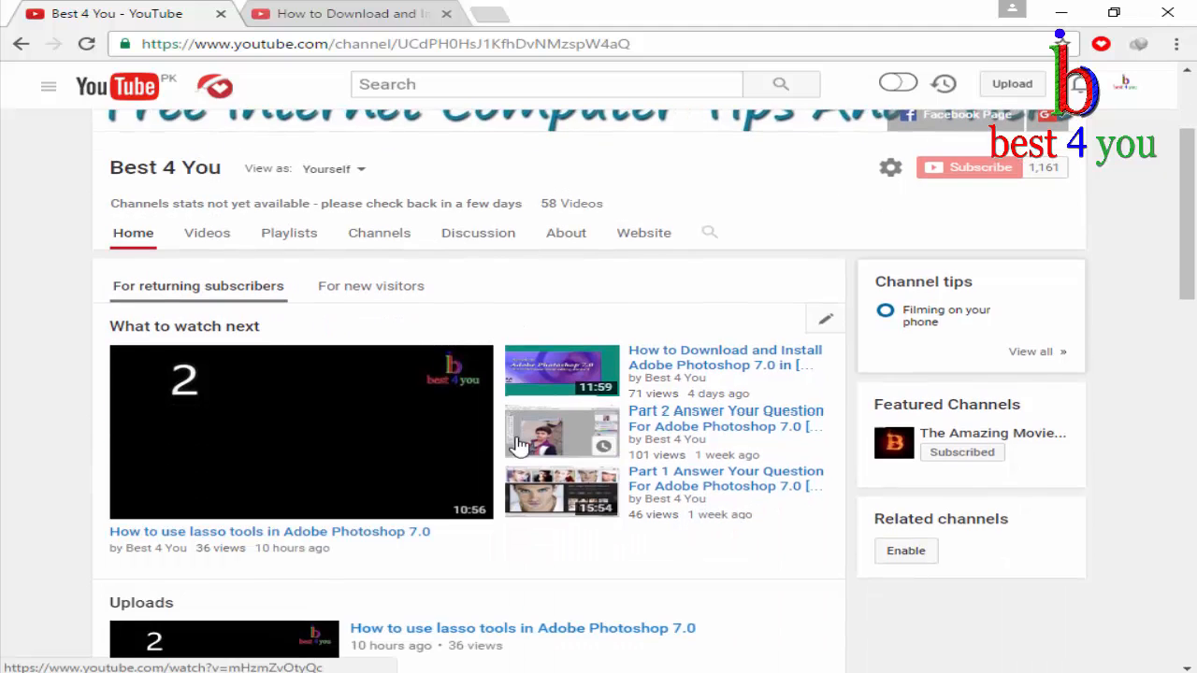
scroll(551, 422, "up", 1)
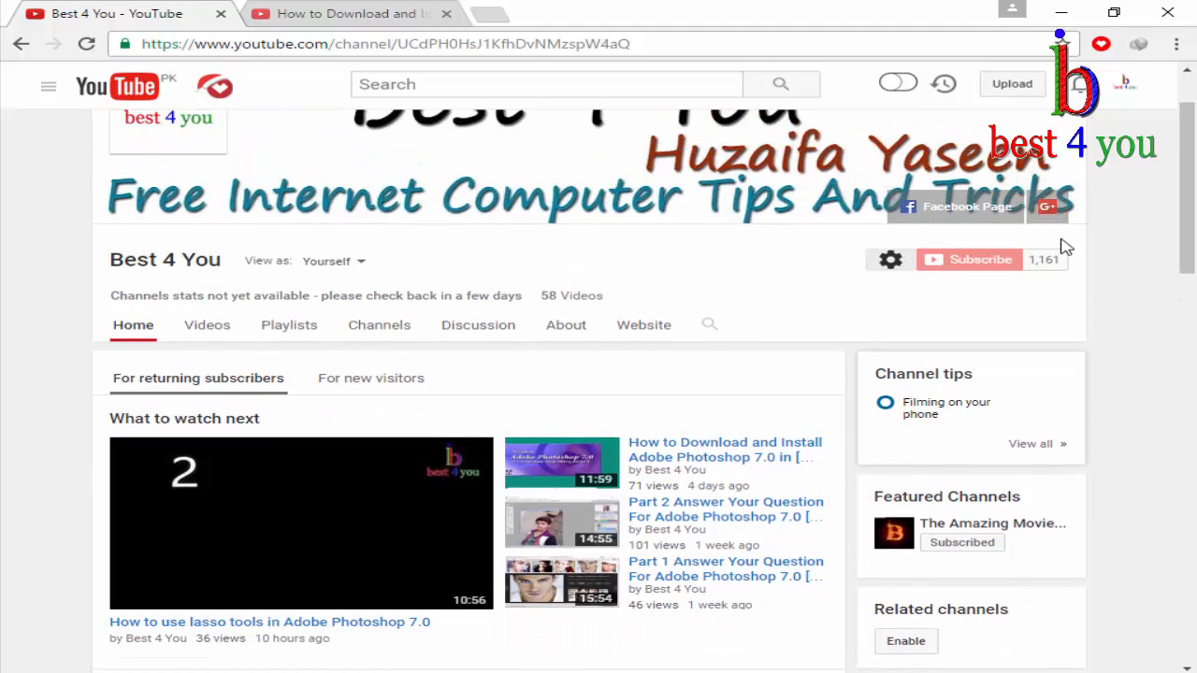